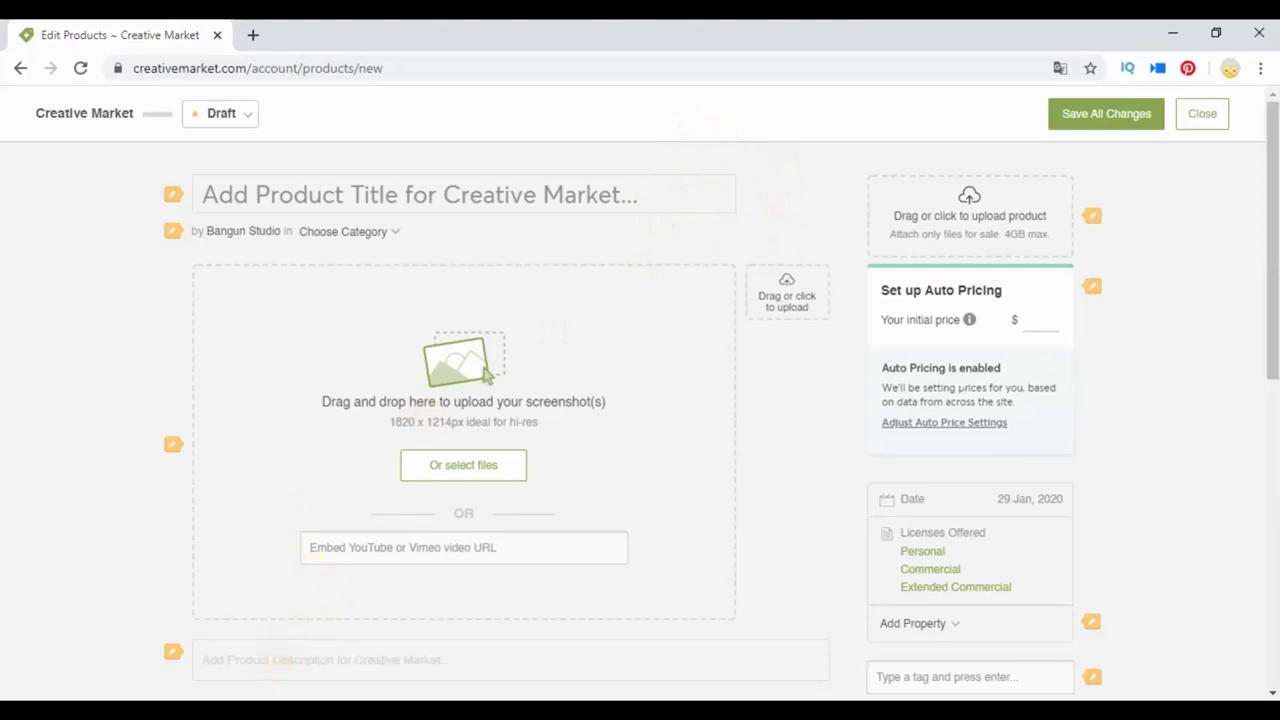
Switch to CorelDRAW and close the 1.cdr document without saving its changes
mouse_move(265, 698)
click(357, 649)
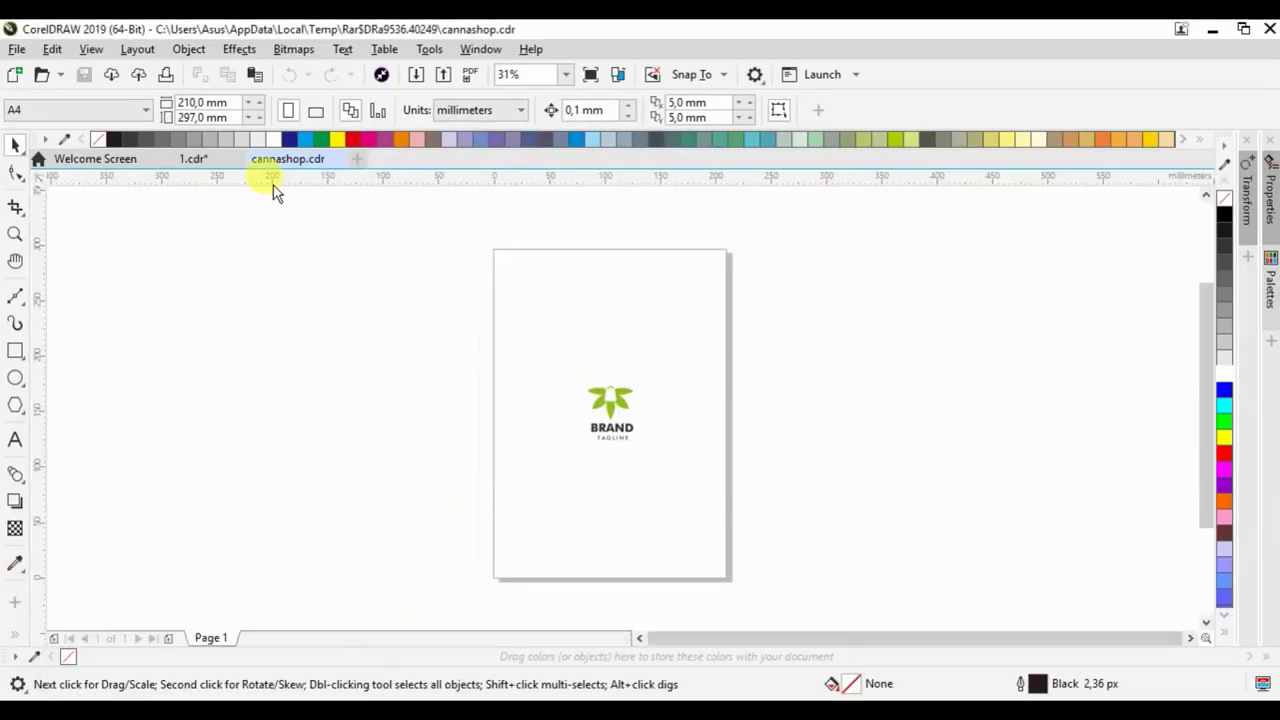
click(233, 160)
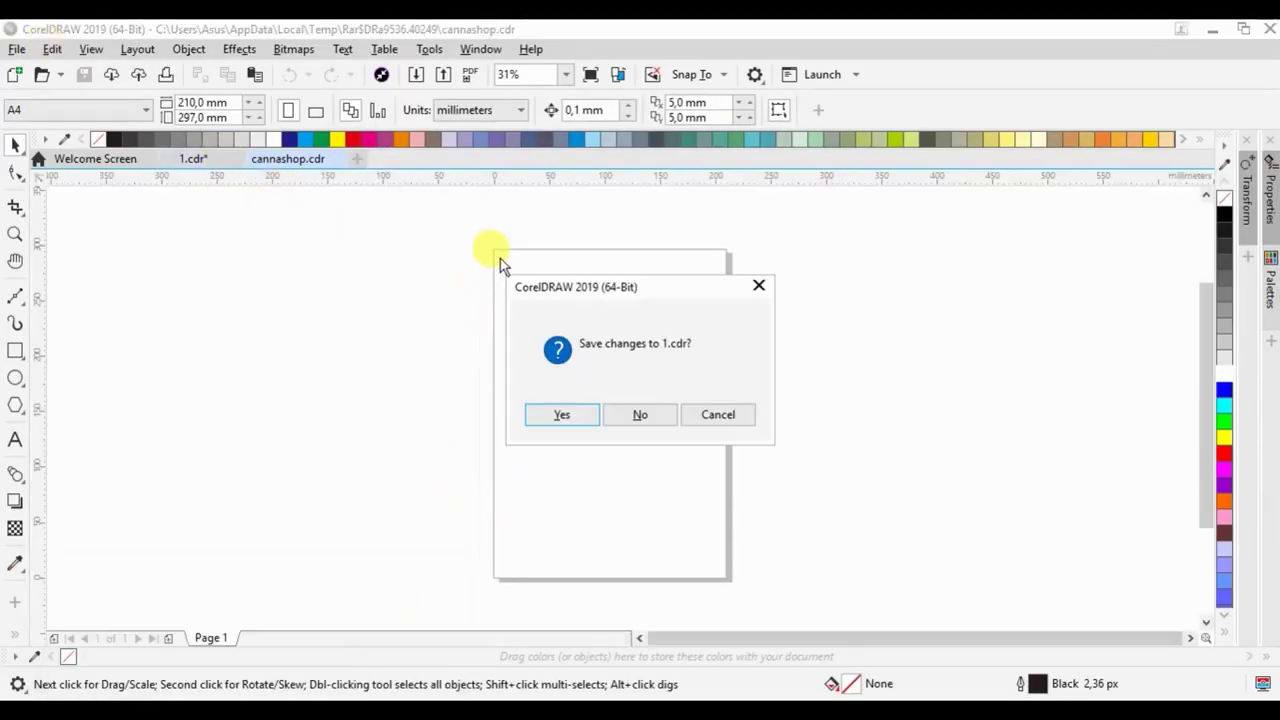
click(610, 418)
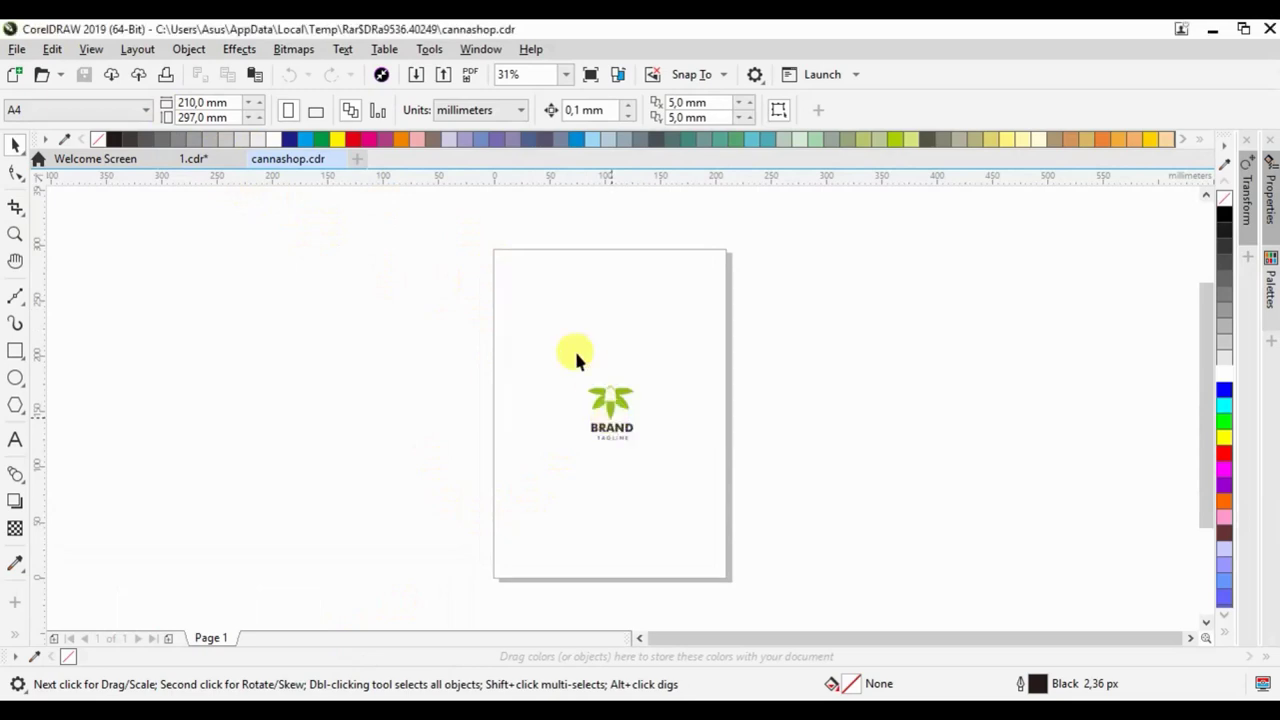
click(631, 393)
scroll(633, 410, up, 4)
scroll(623, 337, down, 4)
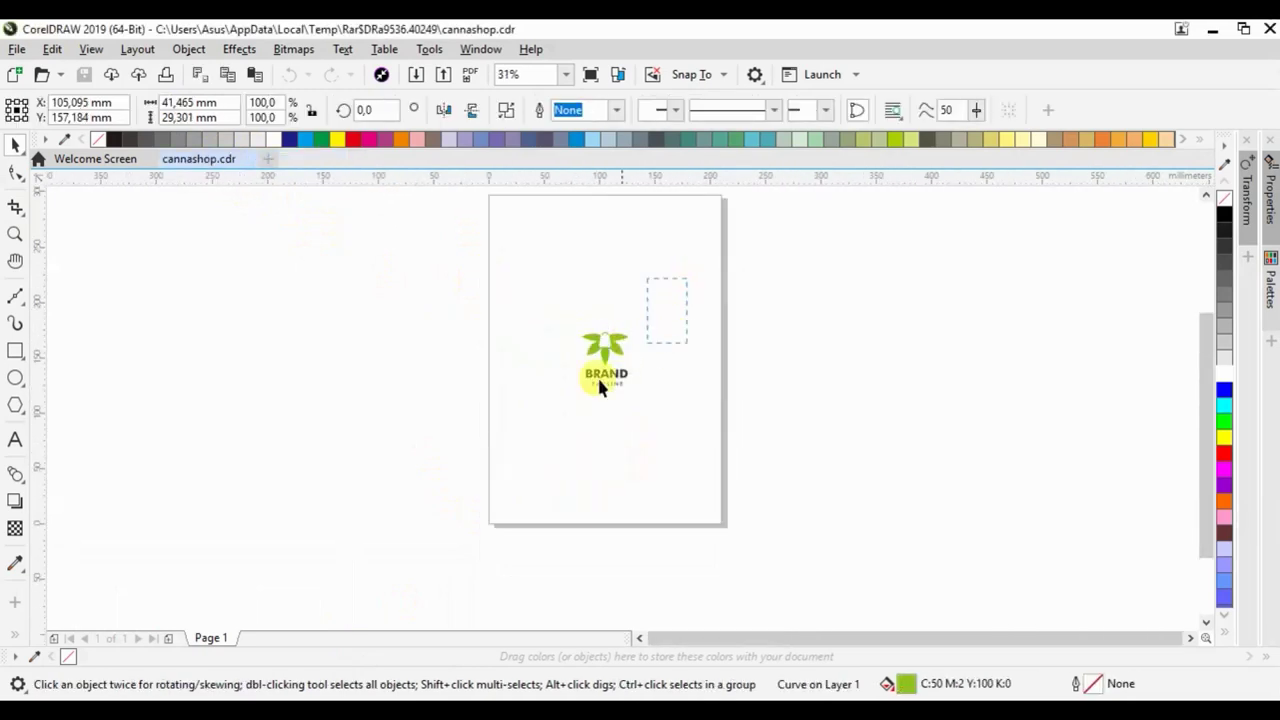
key(ctrl+a)
click(457, 466)
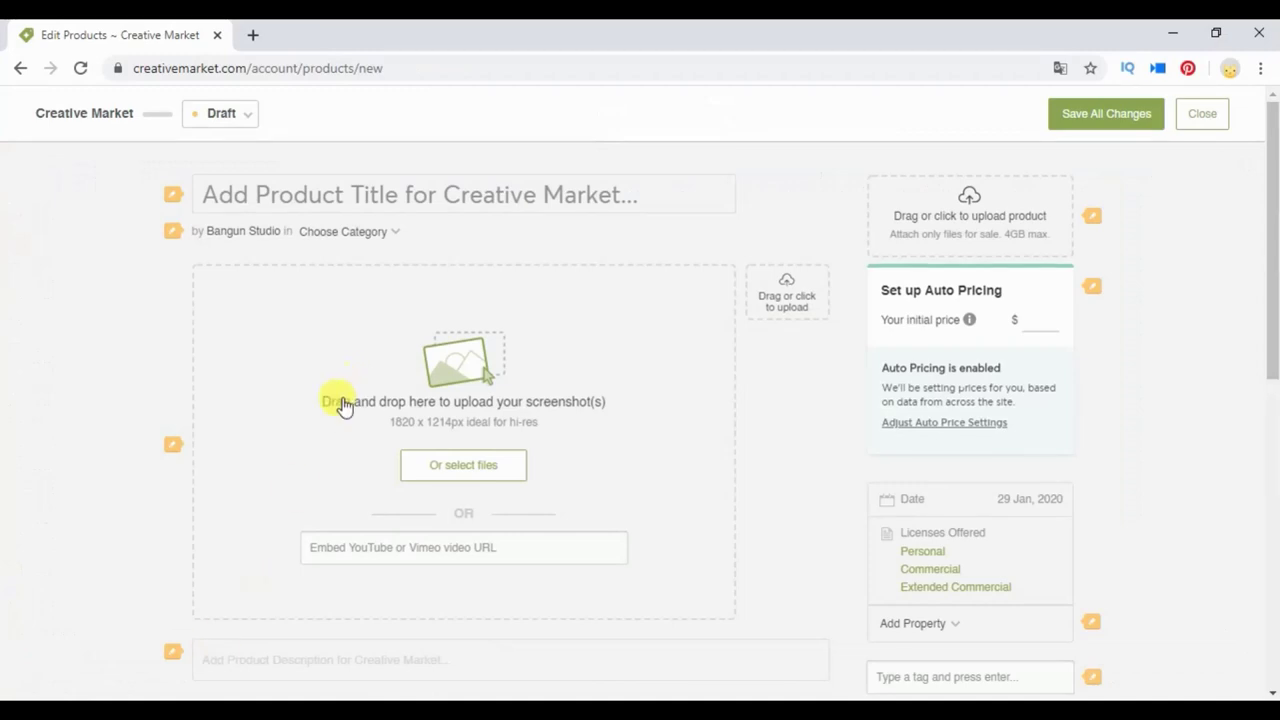
Give the new Creative Market product the title "Cannabis Shop Logo"
click(206, 191)
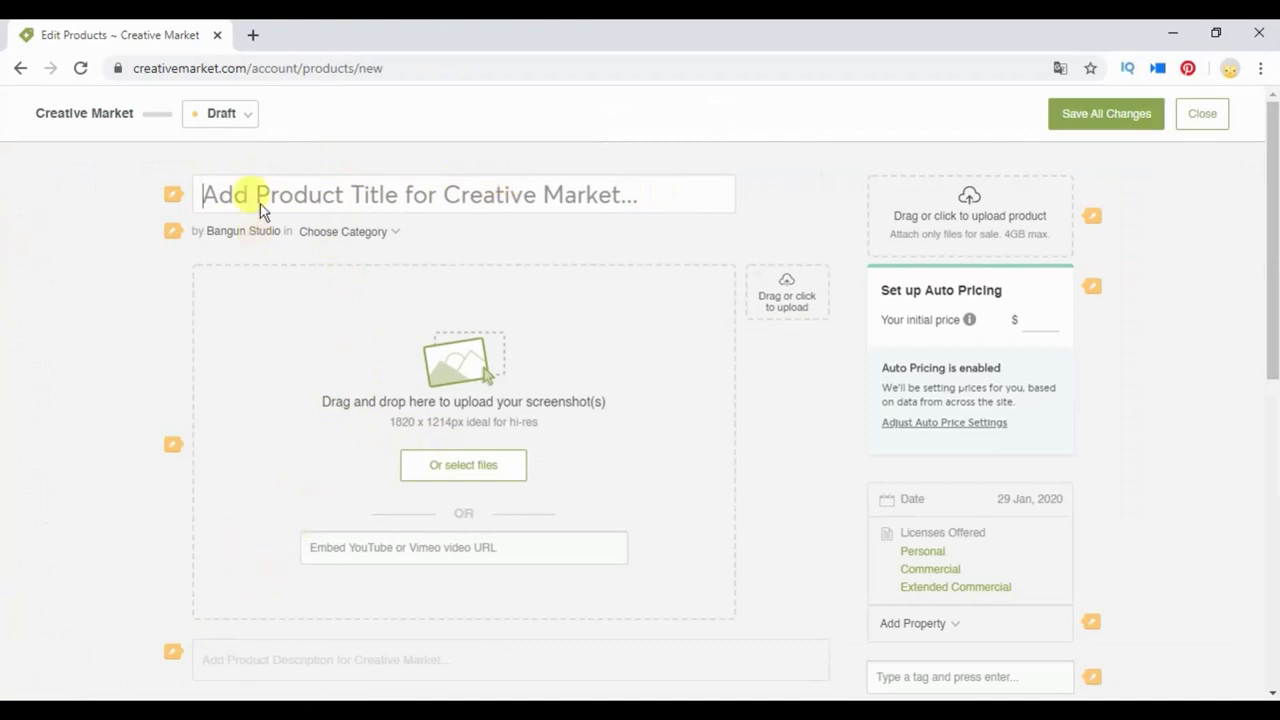
text(Ca)
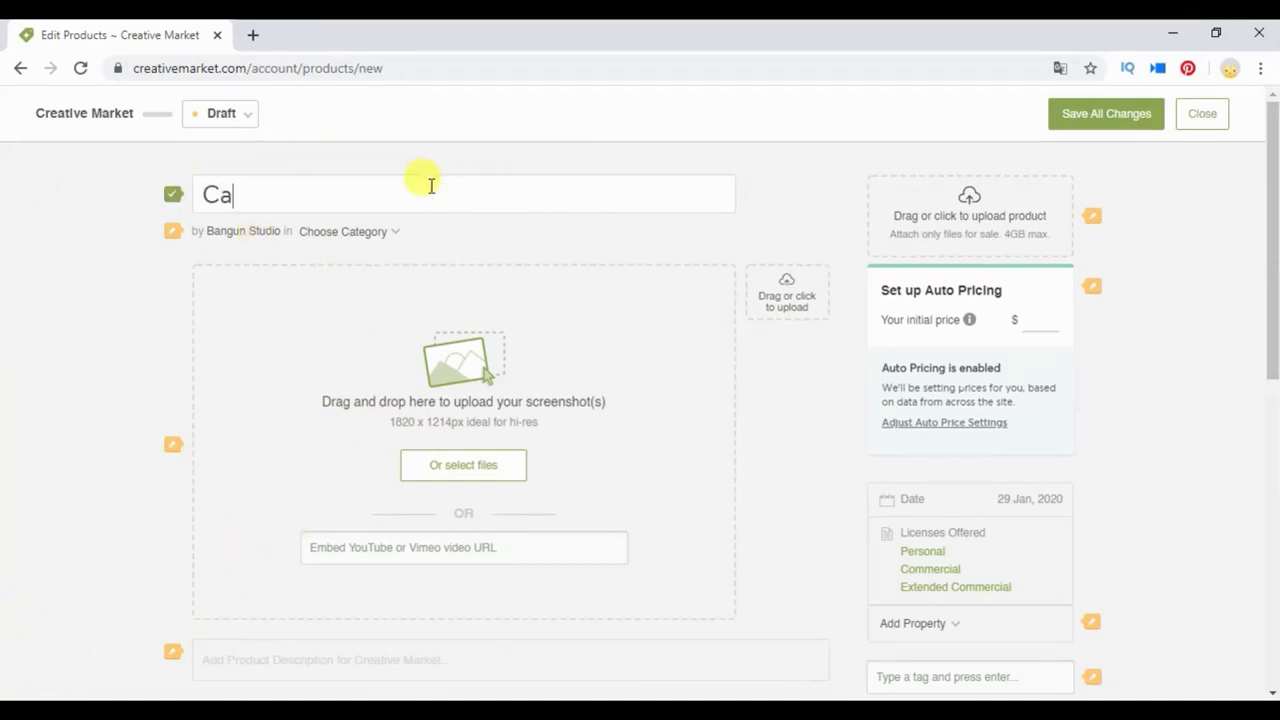
text(nnabis Sho)
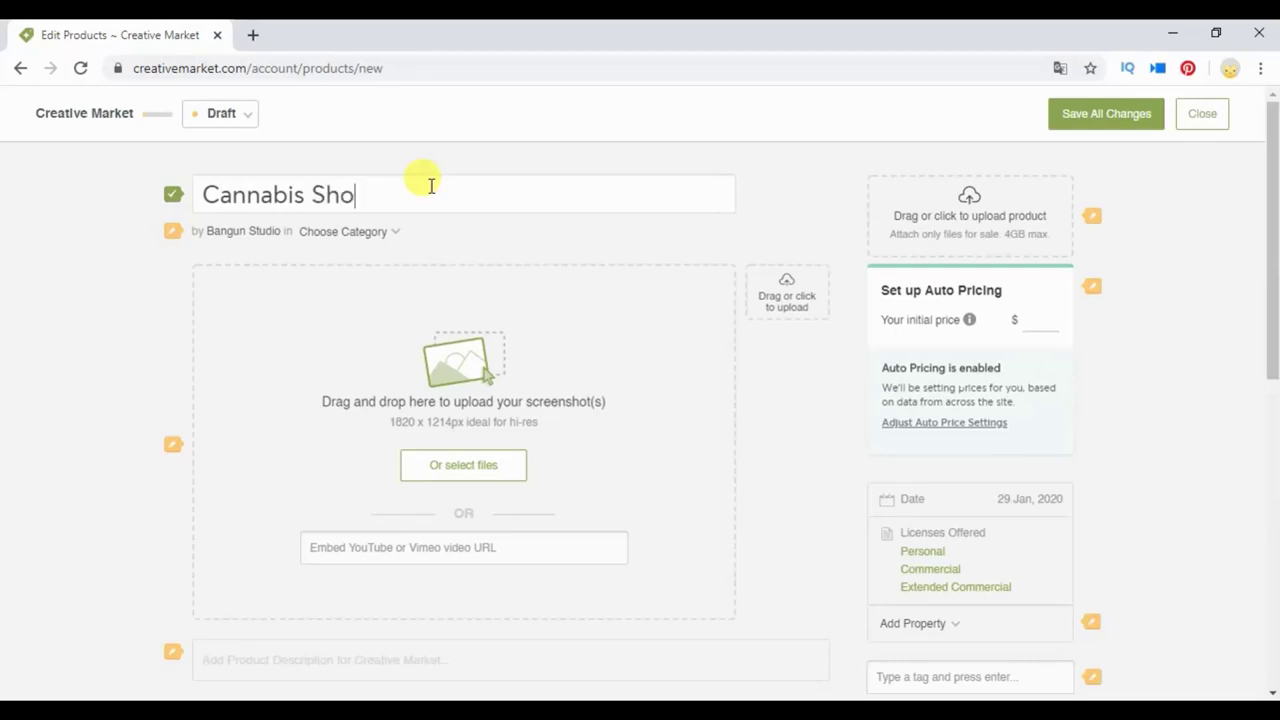
text(p Logo)
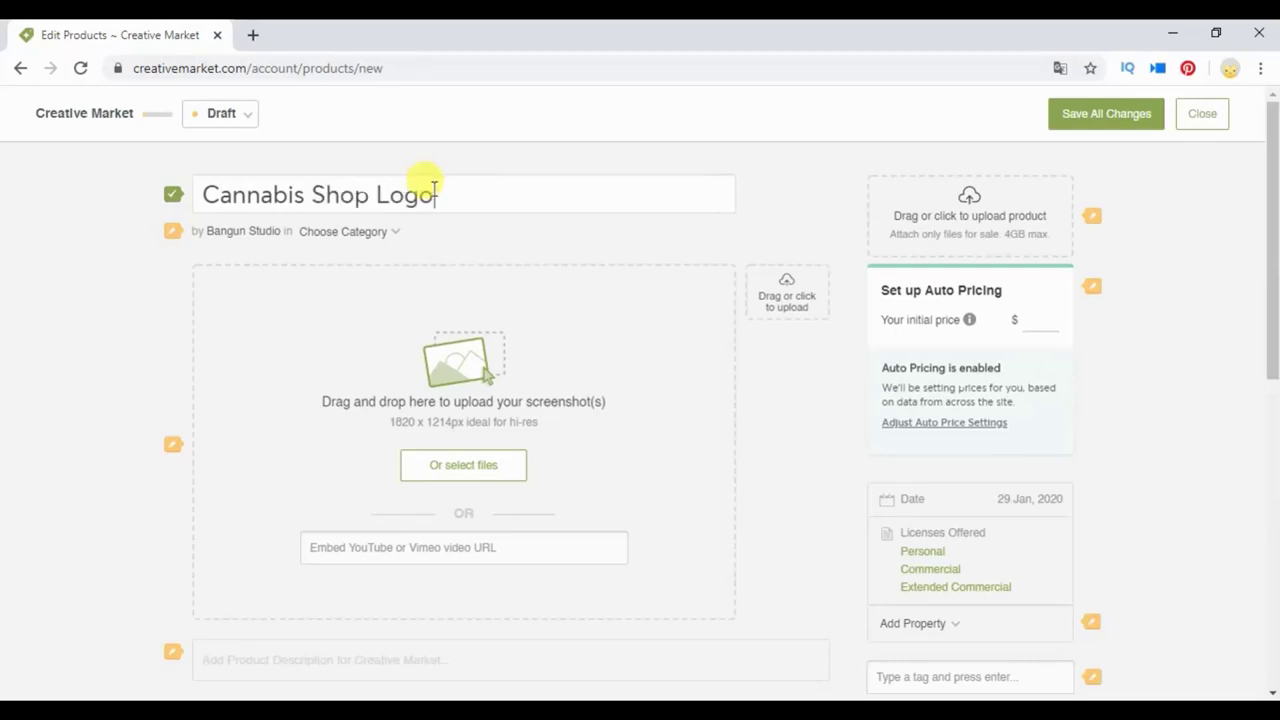
Set the product's category to Templates and its subcategory to Logos
click(341, 236)
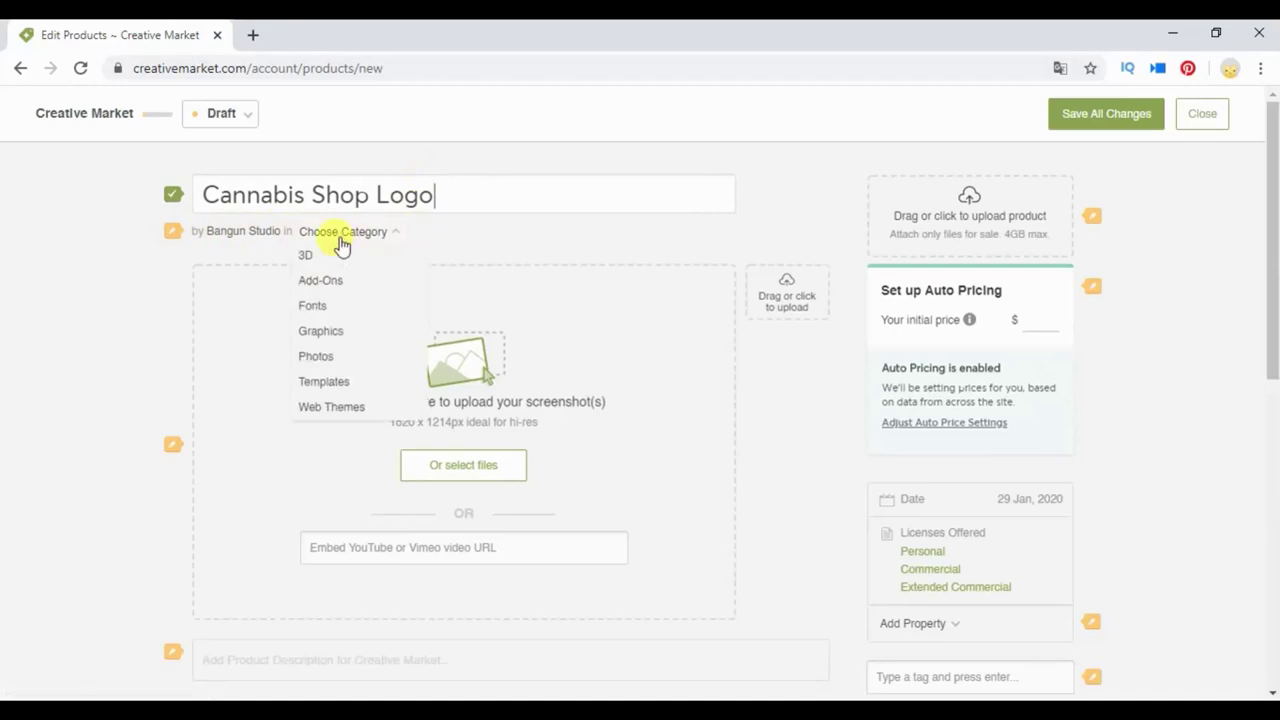
click(352, 381)
click(436, 236)
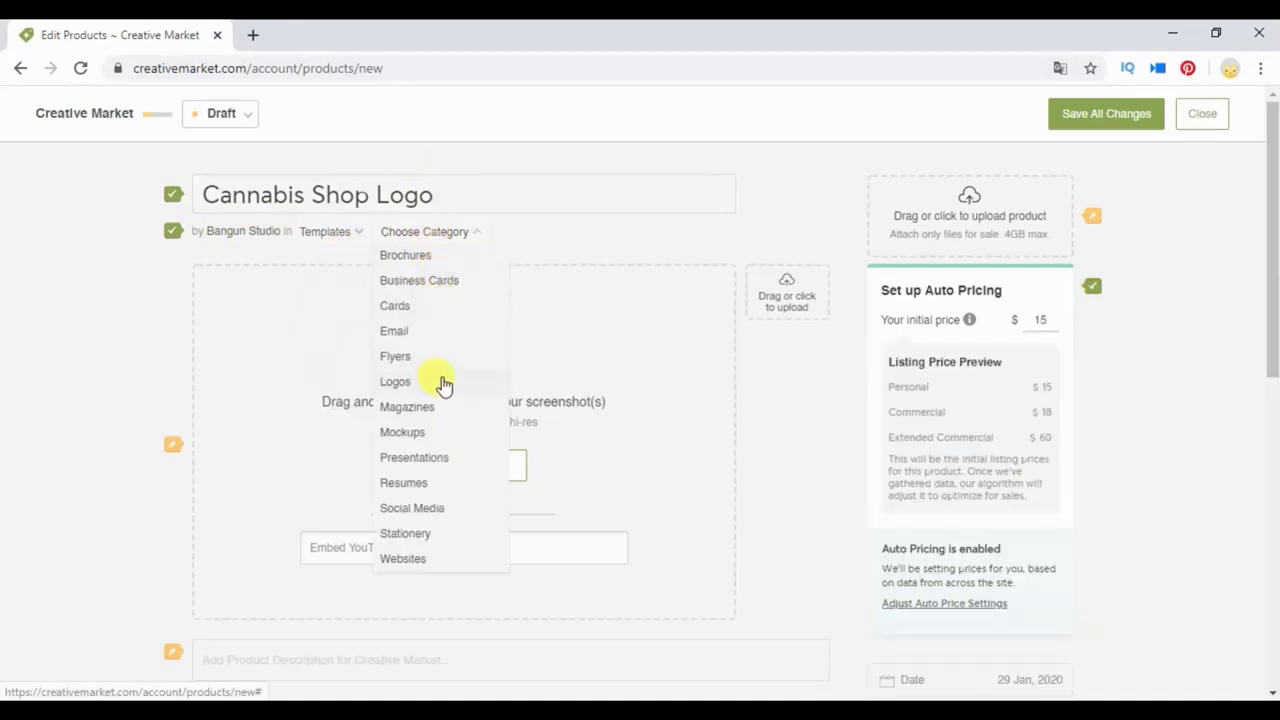
click(444, 383)
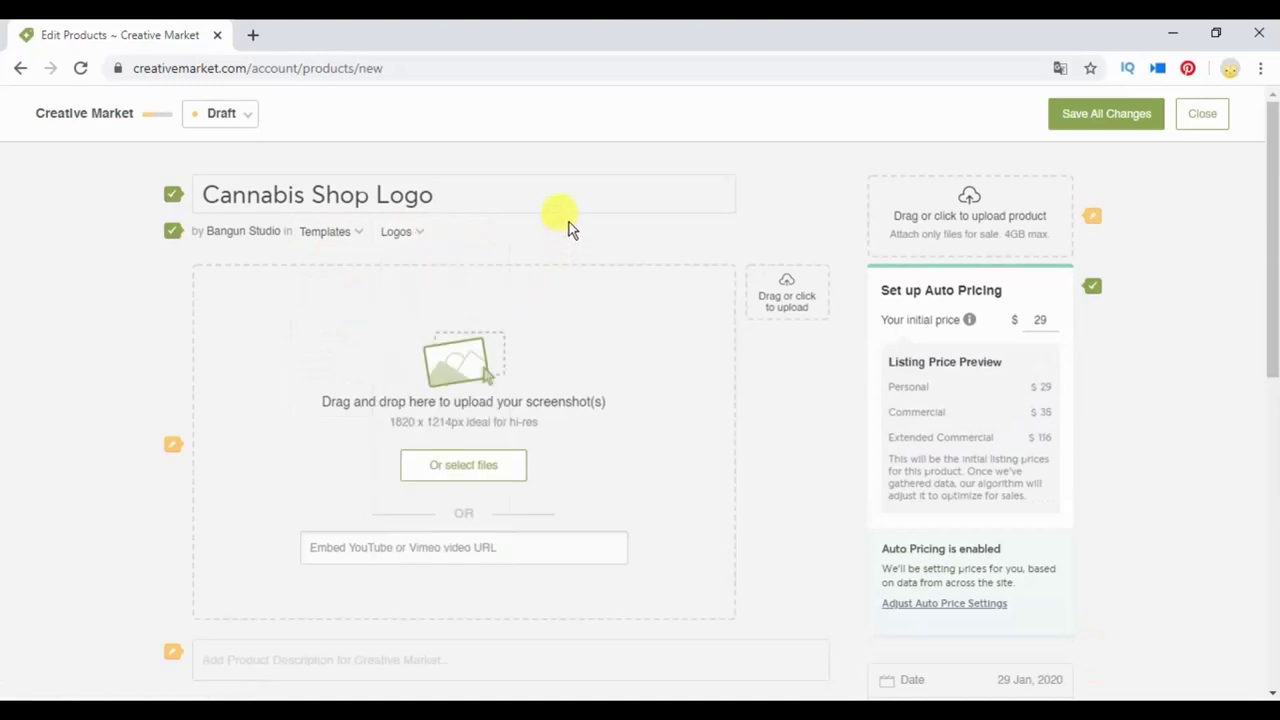
click(440, 234)
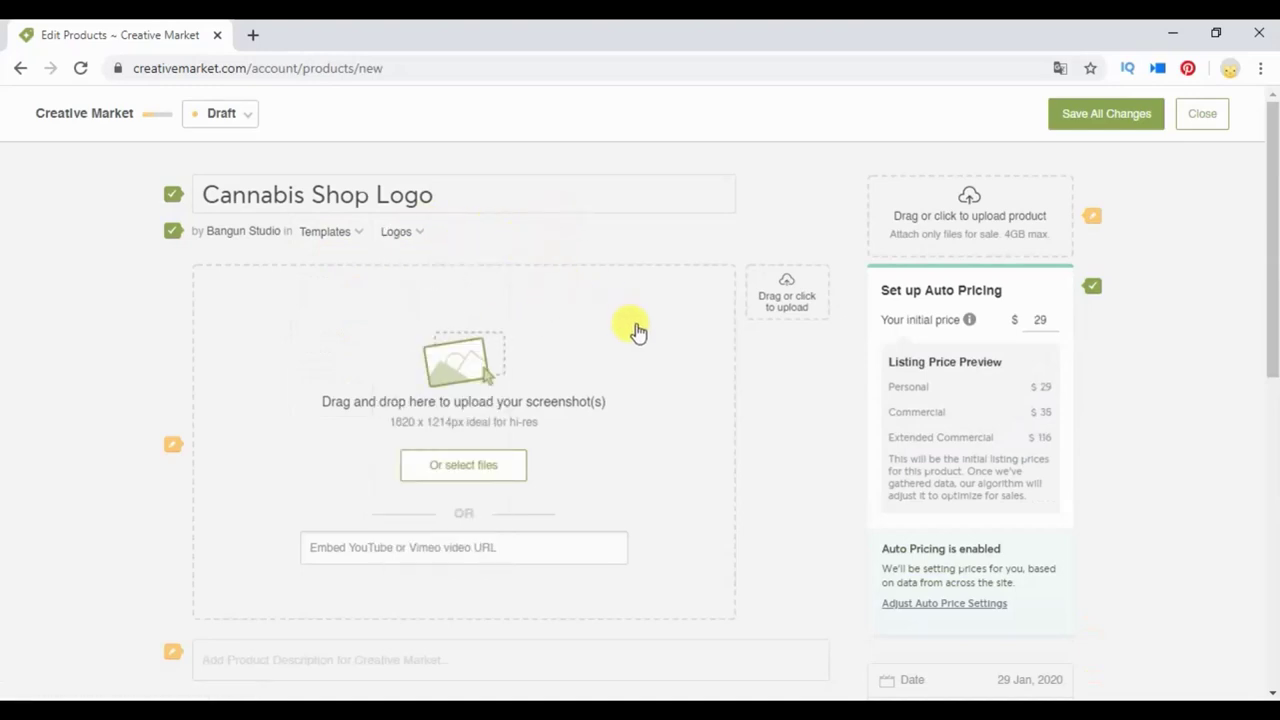
Switch to CorelDRAW and change the measurement units of cannashop.cdr to pixels
scroll(636, 350, down, 1)
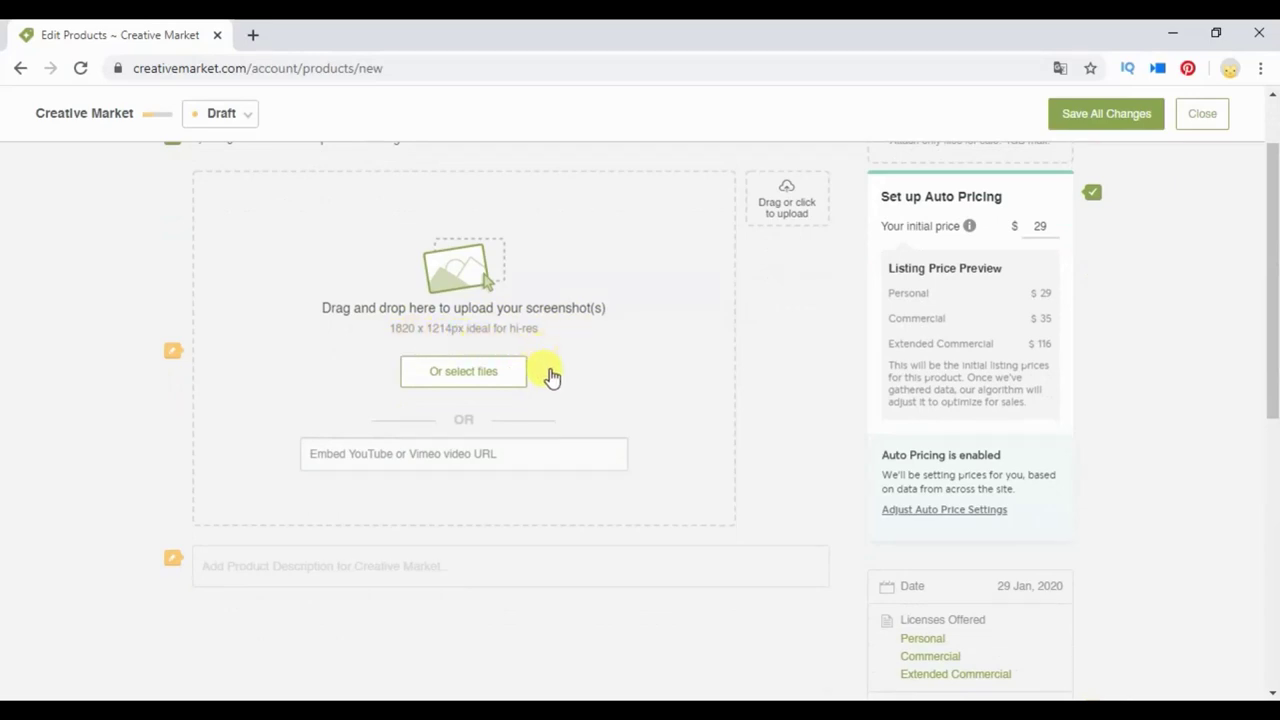
click(266, 692)
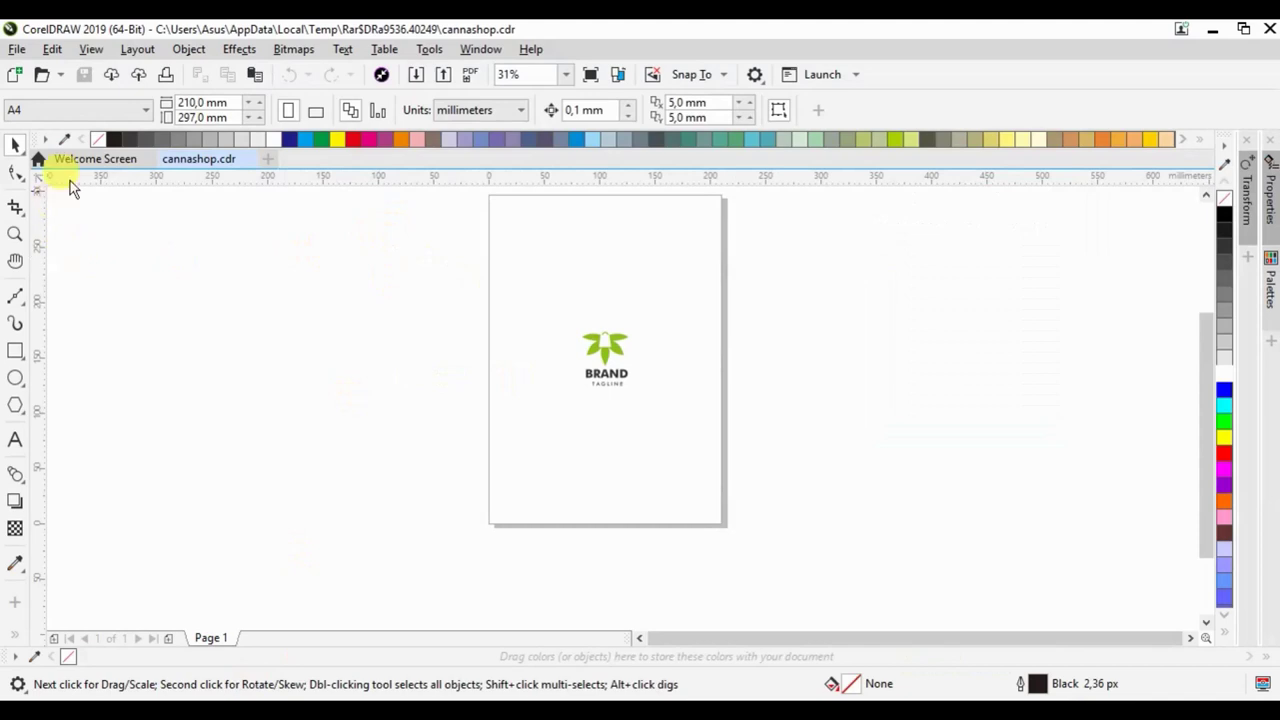
click(466, 110)
click(472, 218)
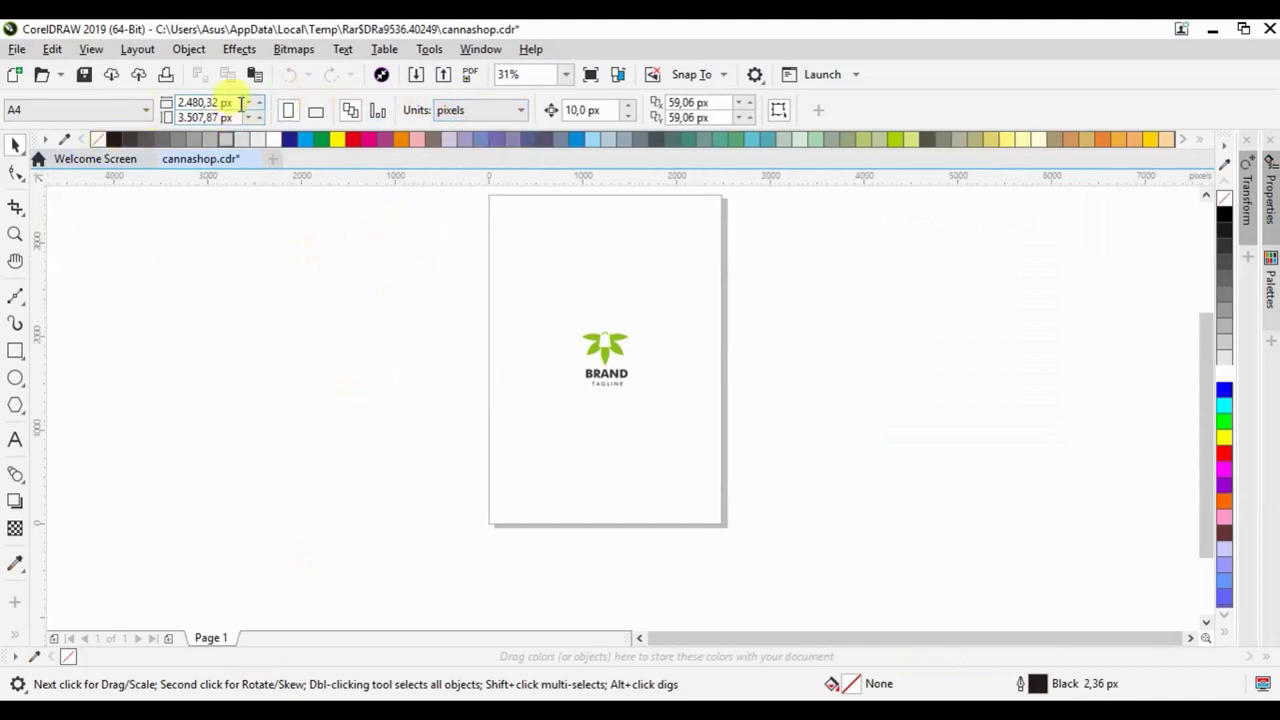
Set the page size to 1820 px wide by 1214 px high, matching the marketplace's ideal screenshot dimensions
double_click(205, 103)
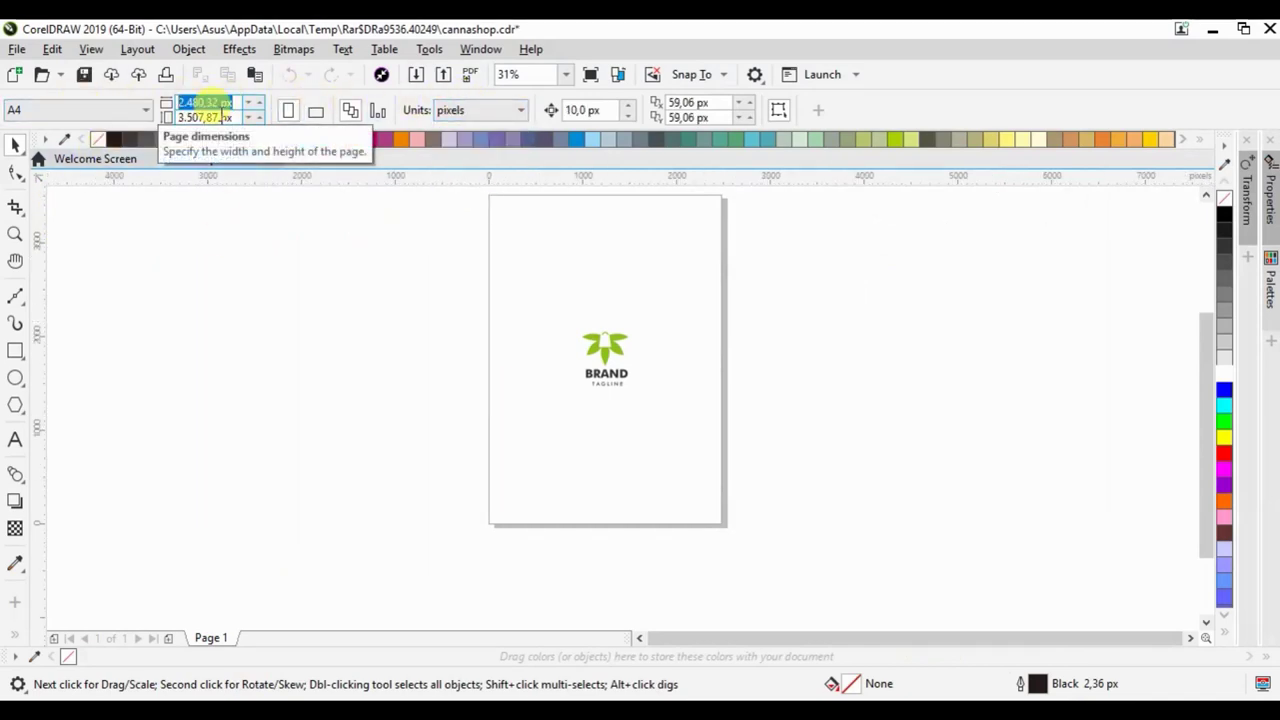
key(alt+Tab)
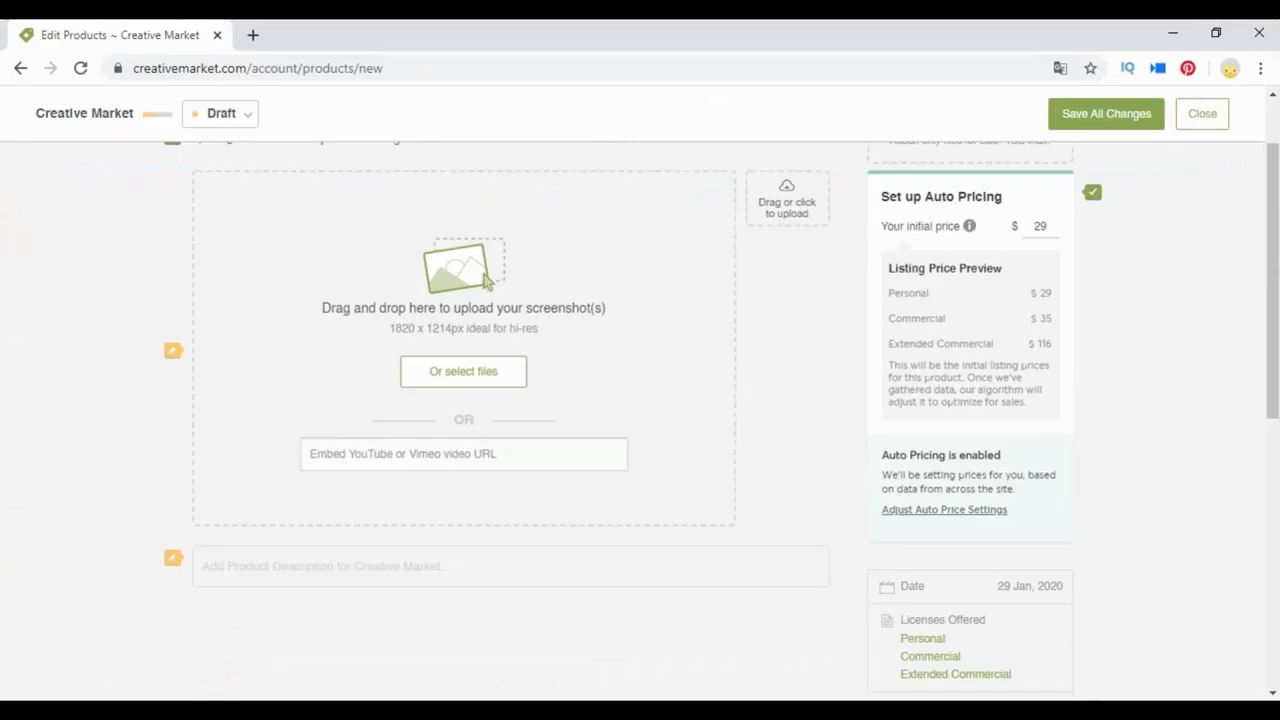
key(alt+Tab)
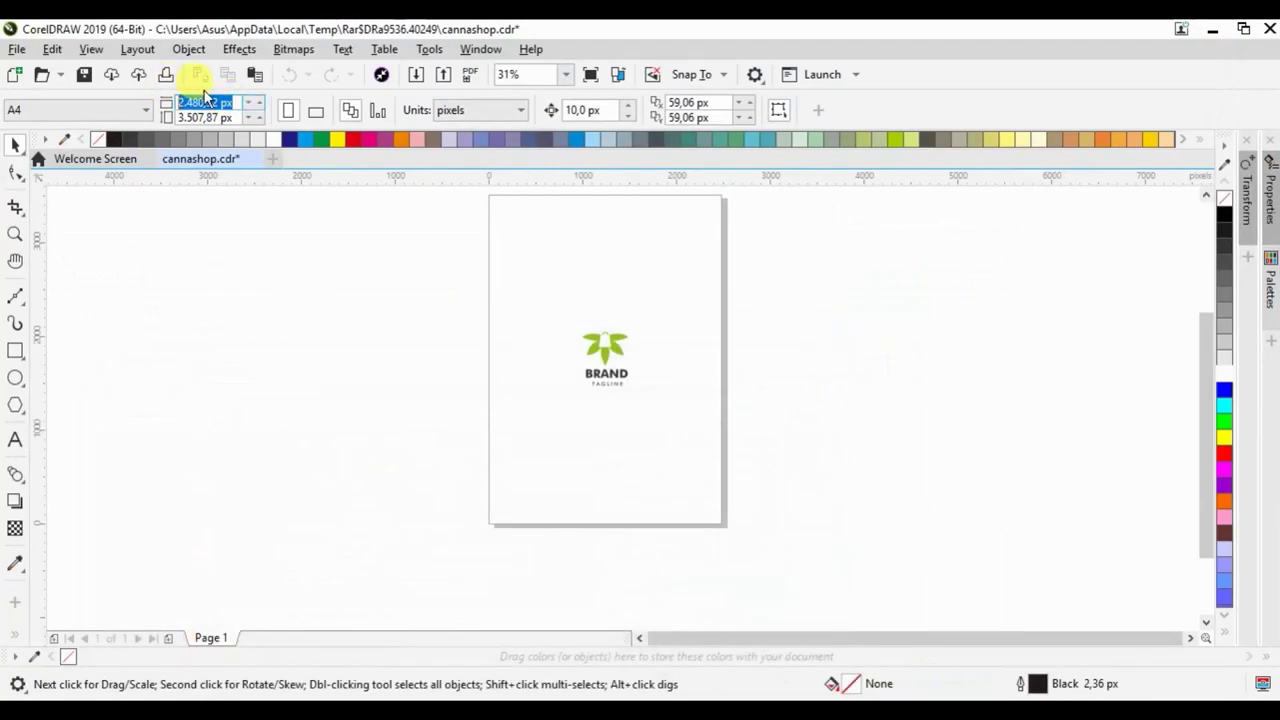
text(1820)
key(Tab)
text(12)
key(Return)
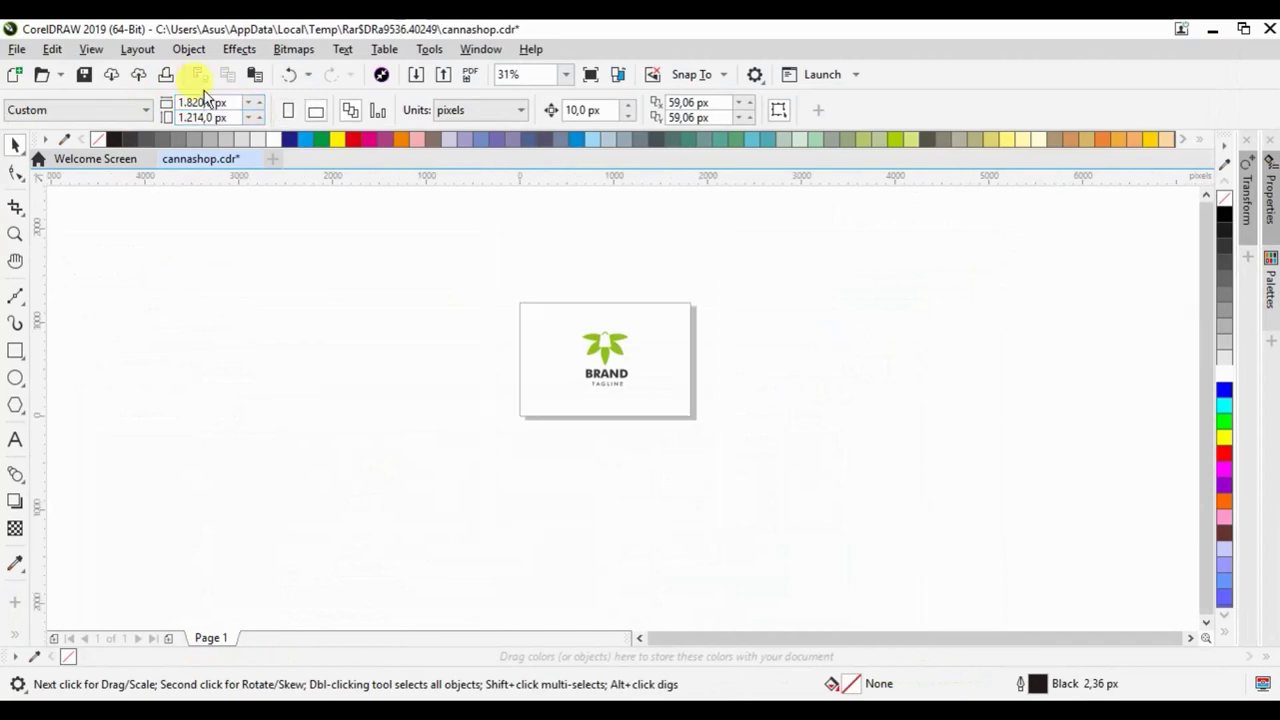
key(alt+Tab)
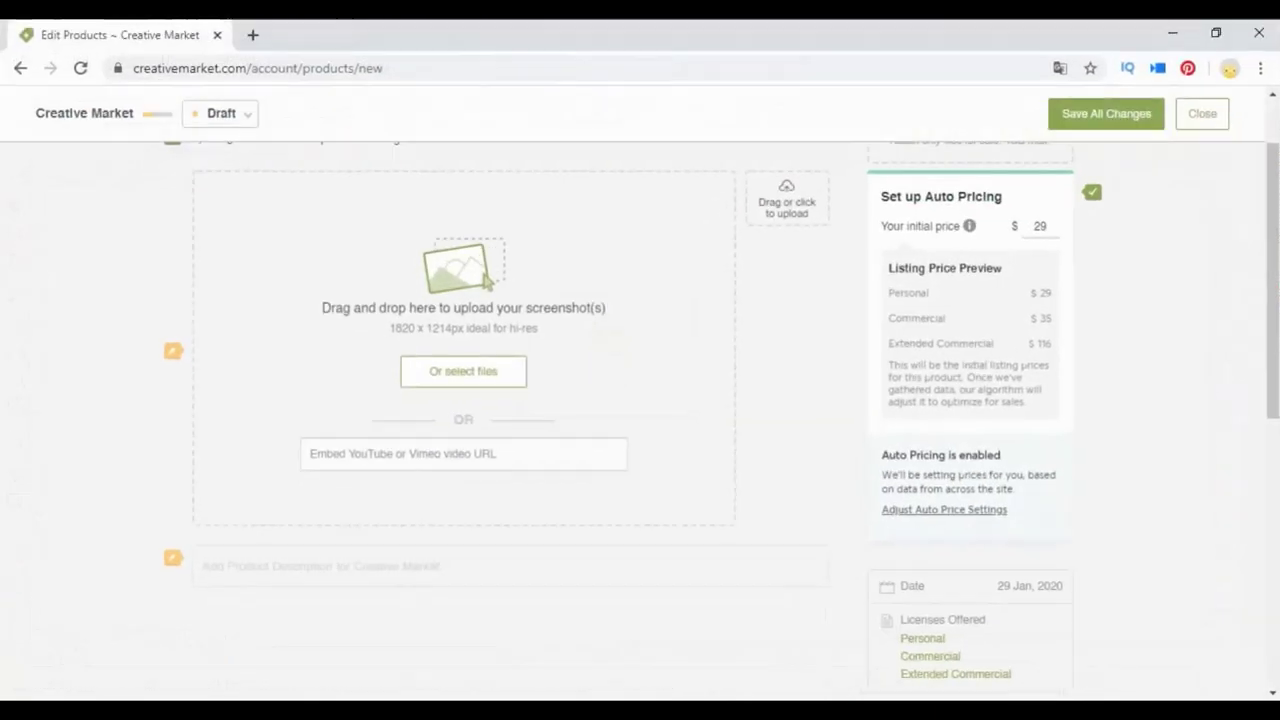
key(alt+Tab)
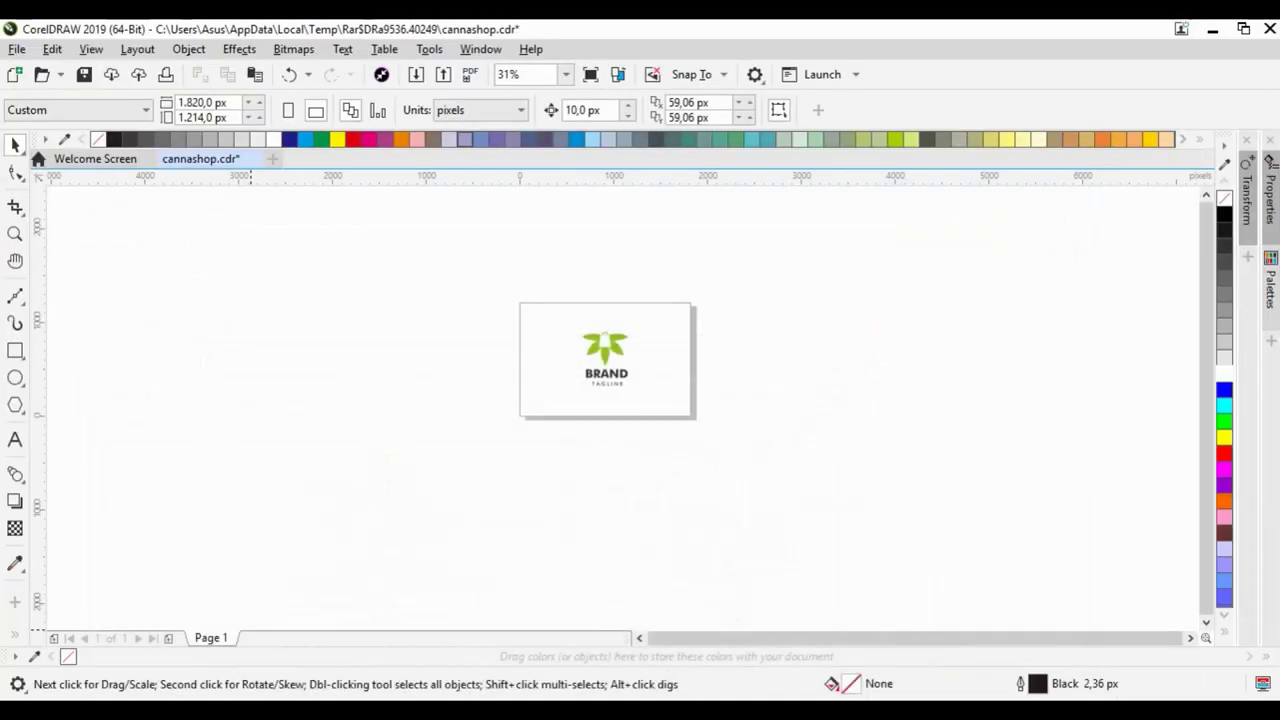
Select all parts of the logo and move them slightly down towards the middle of the page
scroll(620, 393, up, 2)
drag(480, 257, 663, 428)
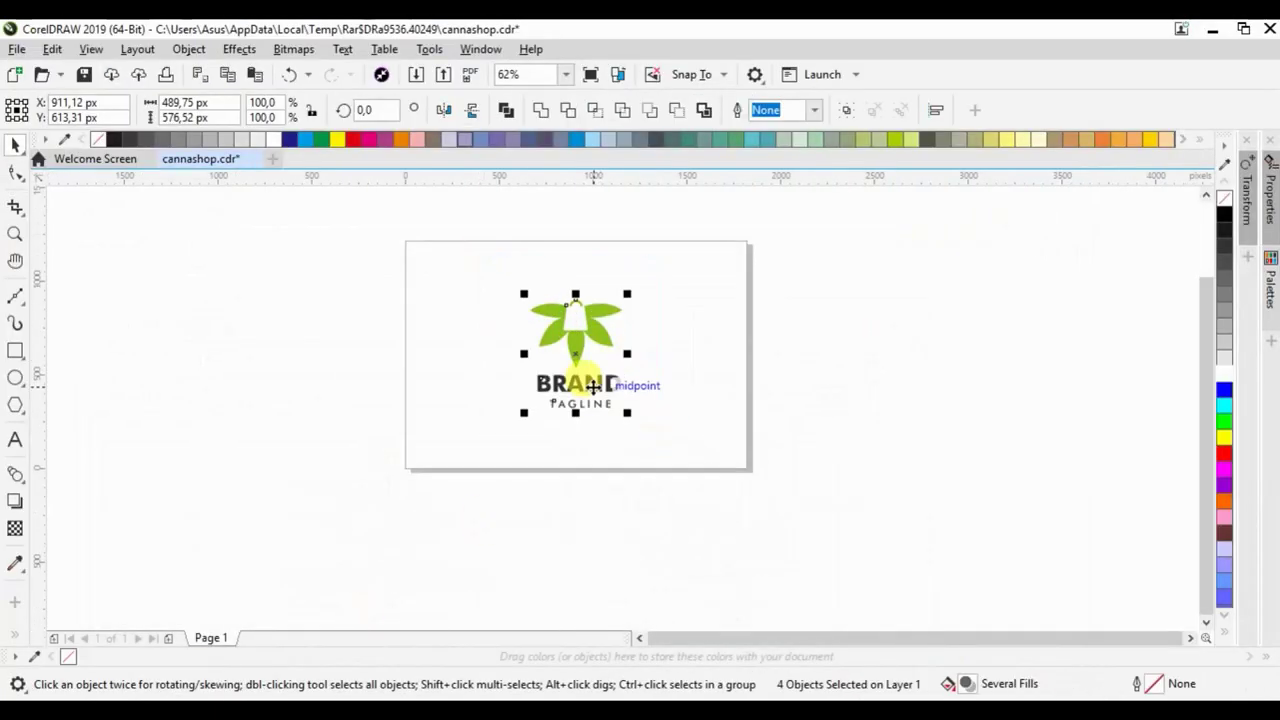
mouse_move(588, 384)
mouse_down()
mouse_move(597, 398)
mouse_move(592, 388)
mouse_up()
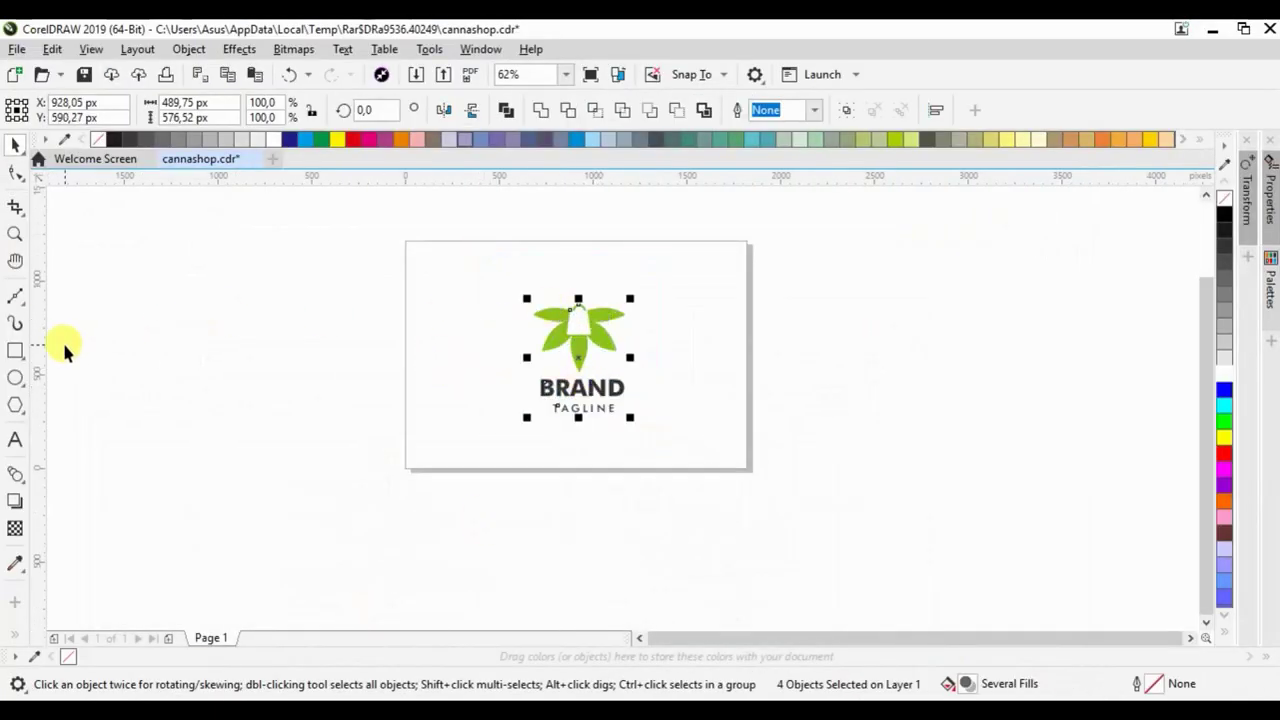
Create a page-sized rectangle behind the logo with a white fill and no outline
double_click(16, 351)
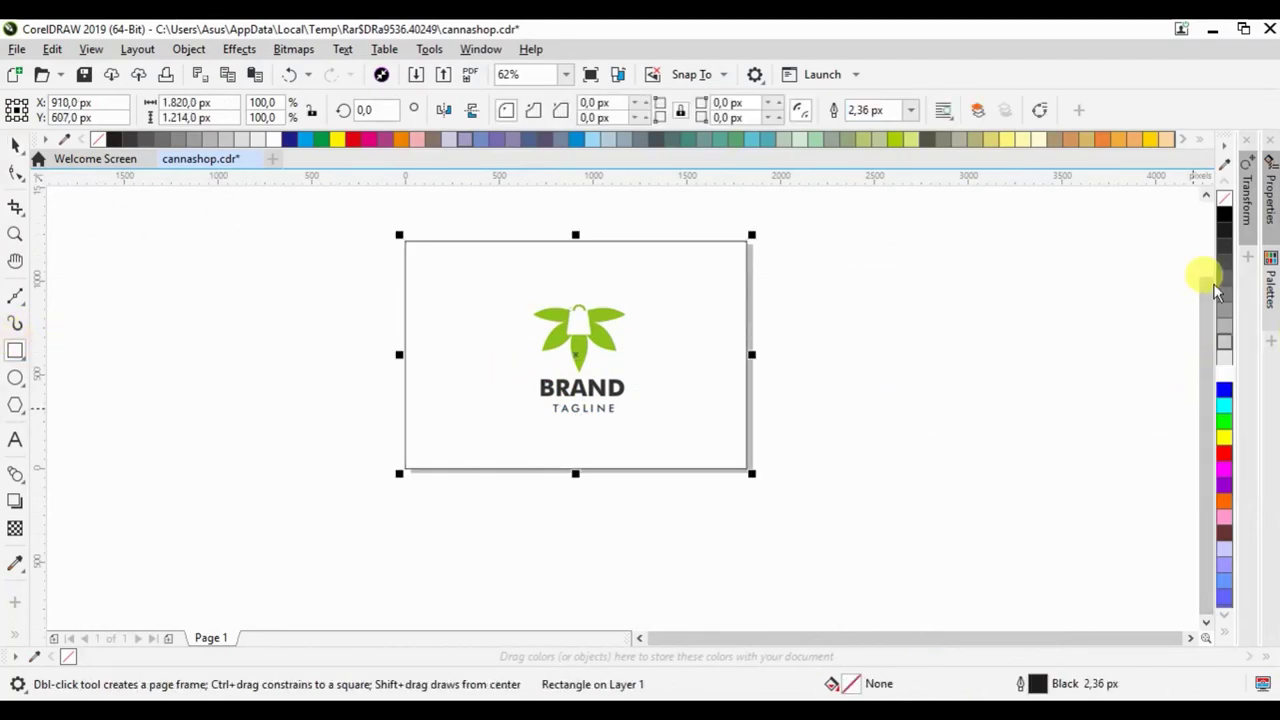
right_click(1221, 199)
click(16, 145)
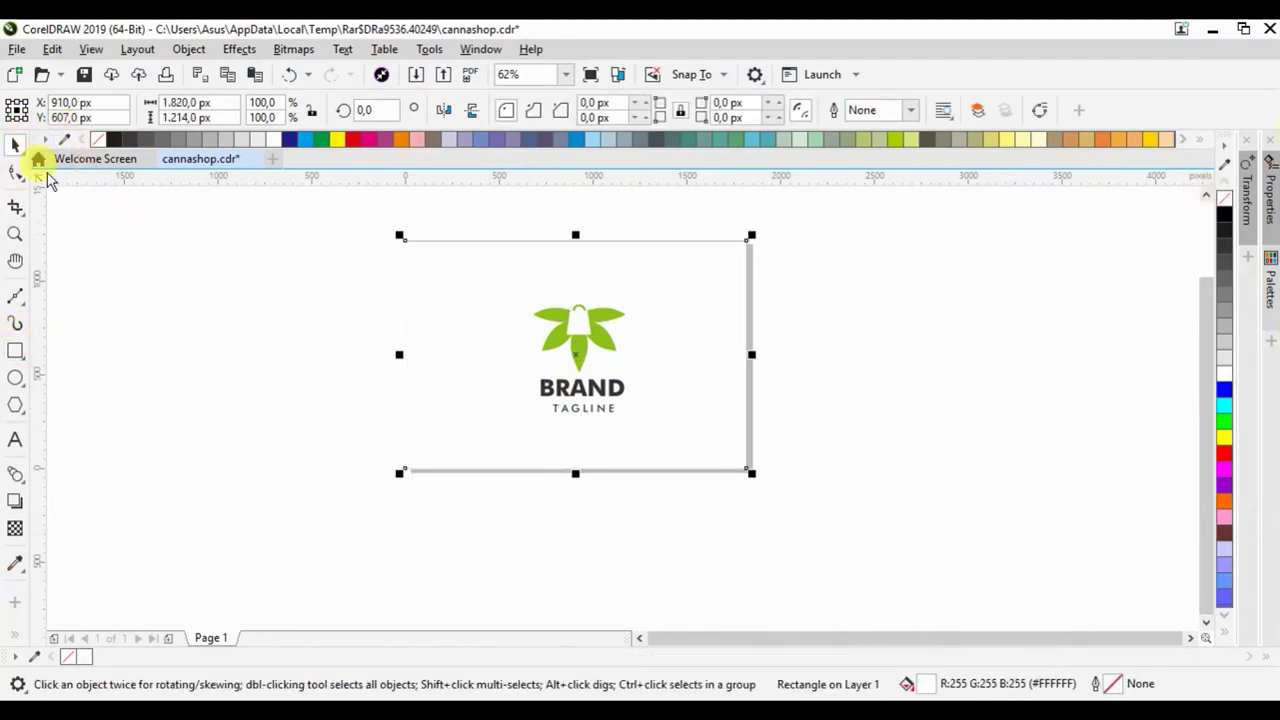
Centre all logo parts and the background rectangle horizontally, try centring them vertically too, and undo the vertical alignment
key(ctrl+a)
key(c)
key(e)
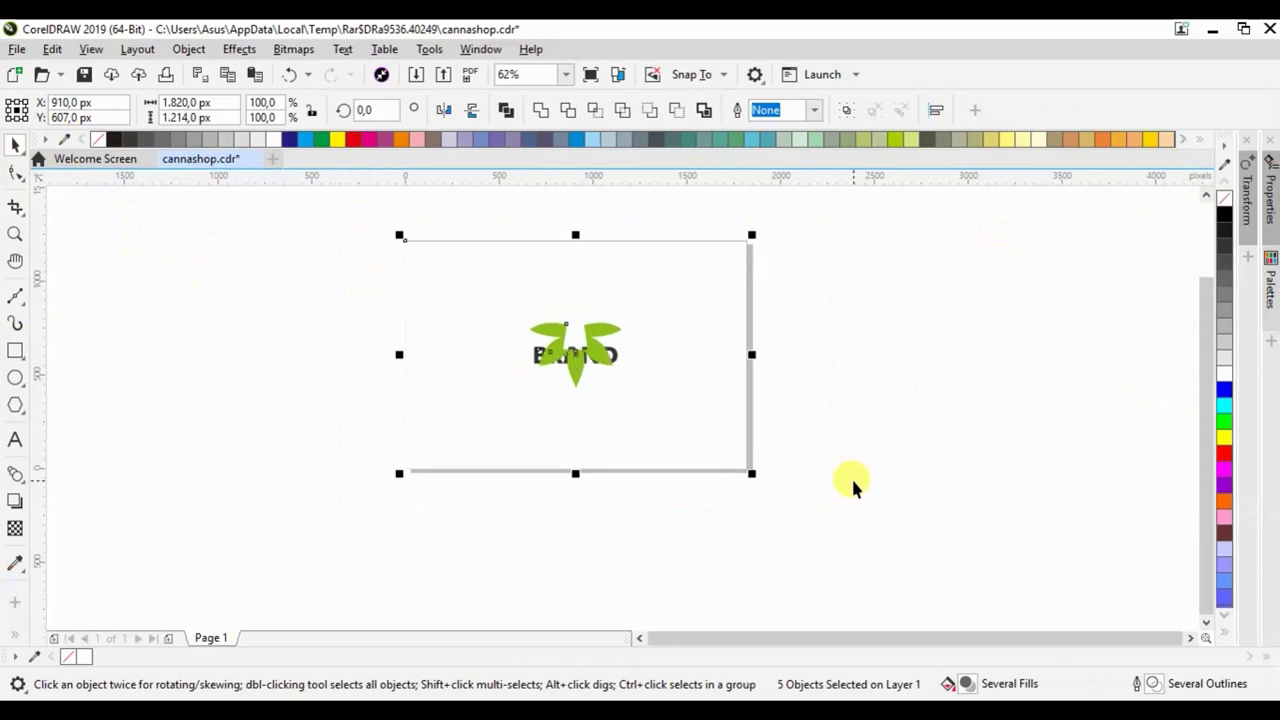
key(ctrl+z)
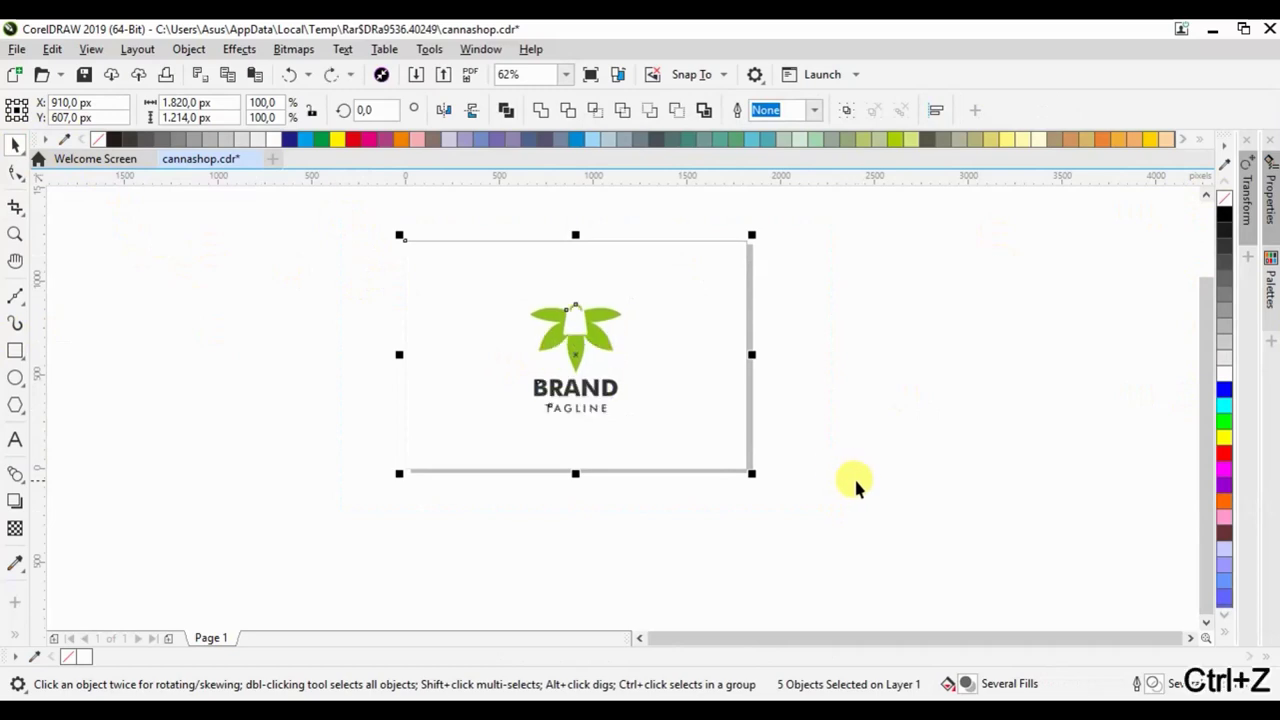
Group the four logo parts and centre the group on the white background rectangle
drag(853, 476, 513, 255)
key(ctrl+g)
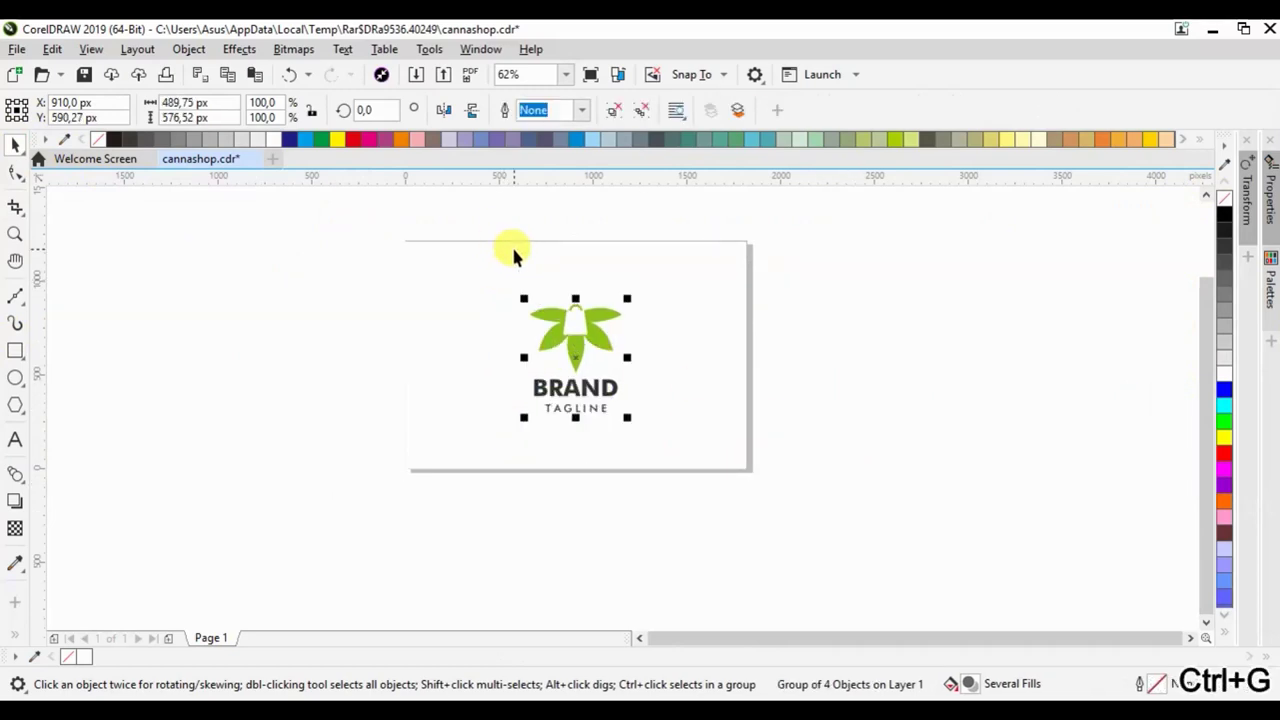
drag(346, 206, 941, 487)
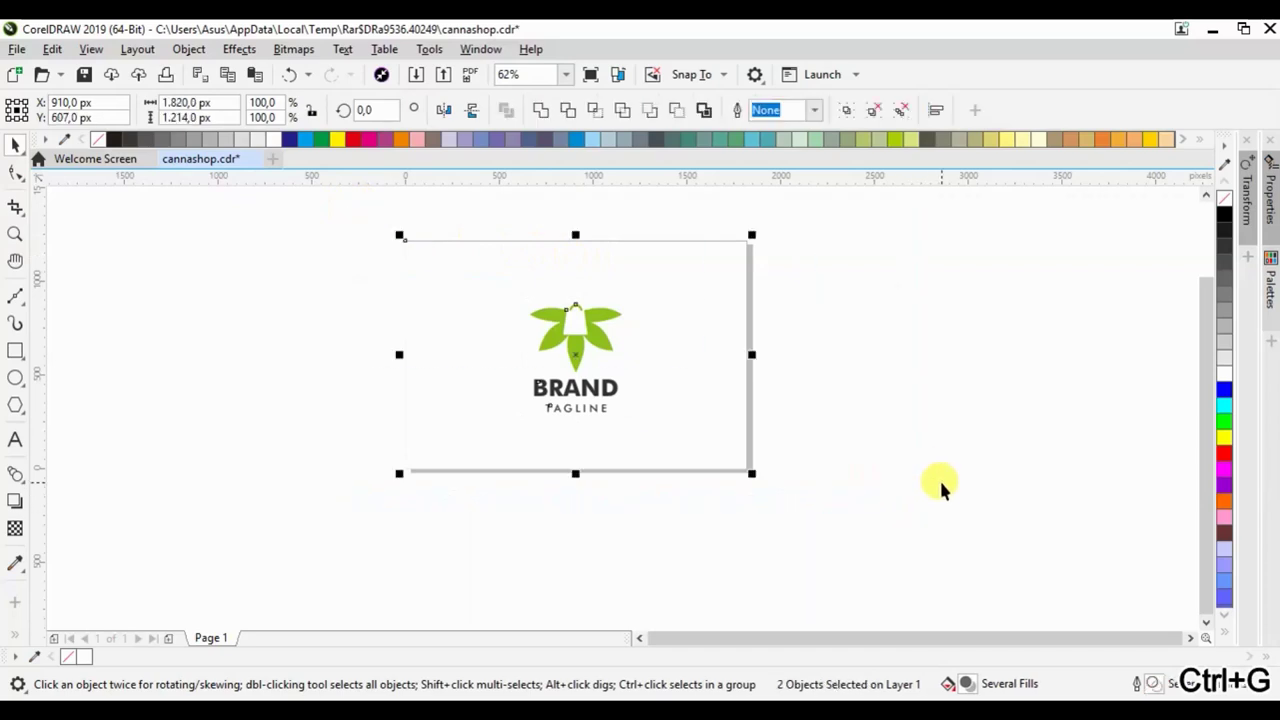
key(c)
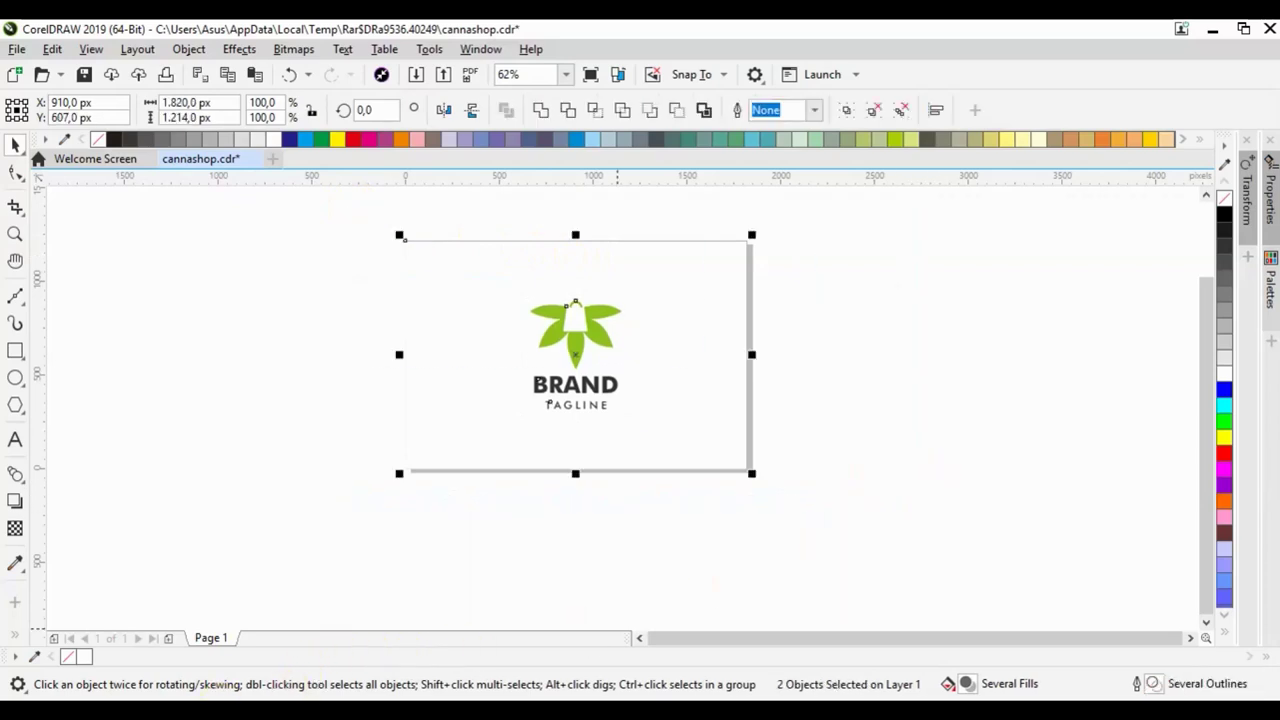
click(186, 643)
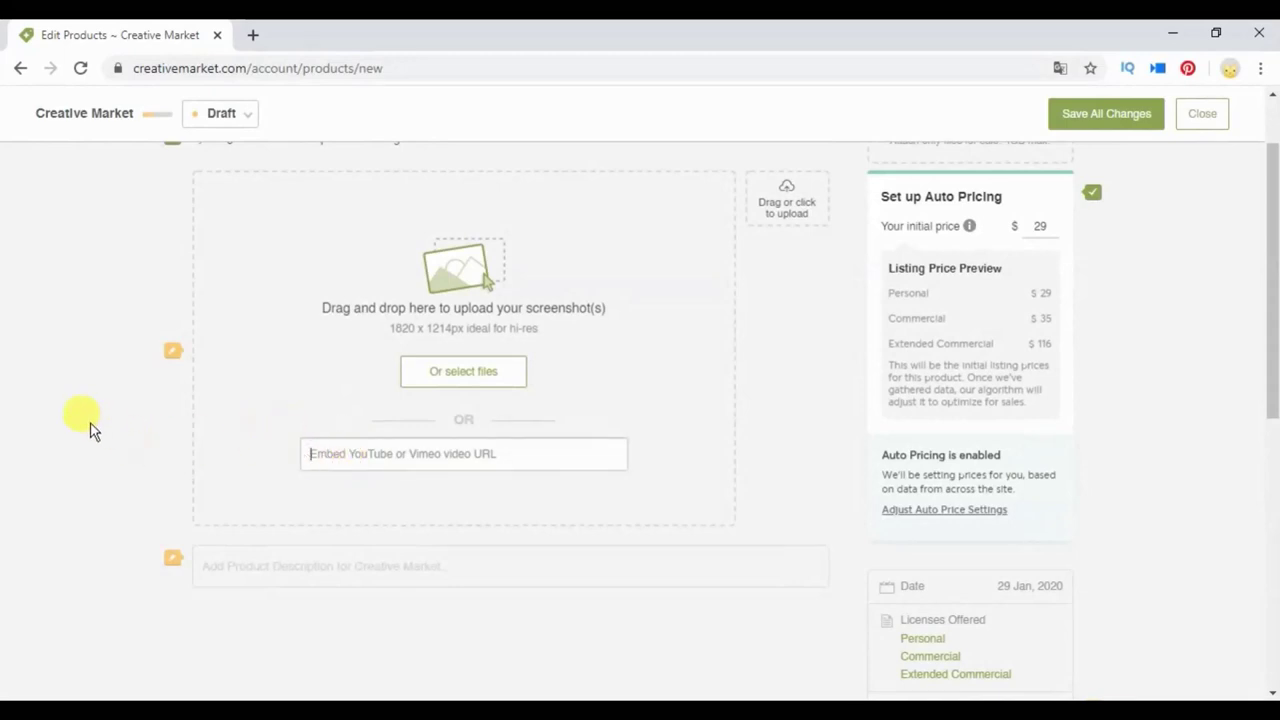
scroll(100, 440, up, 1)
click(190, 712)
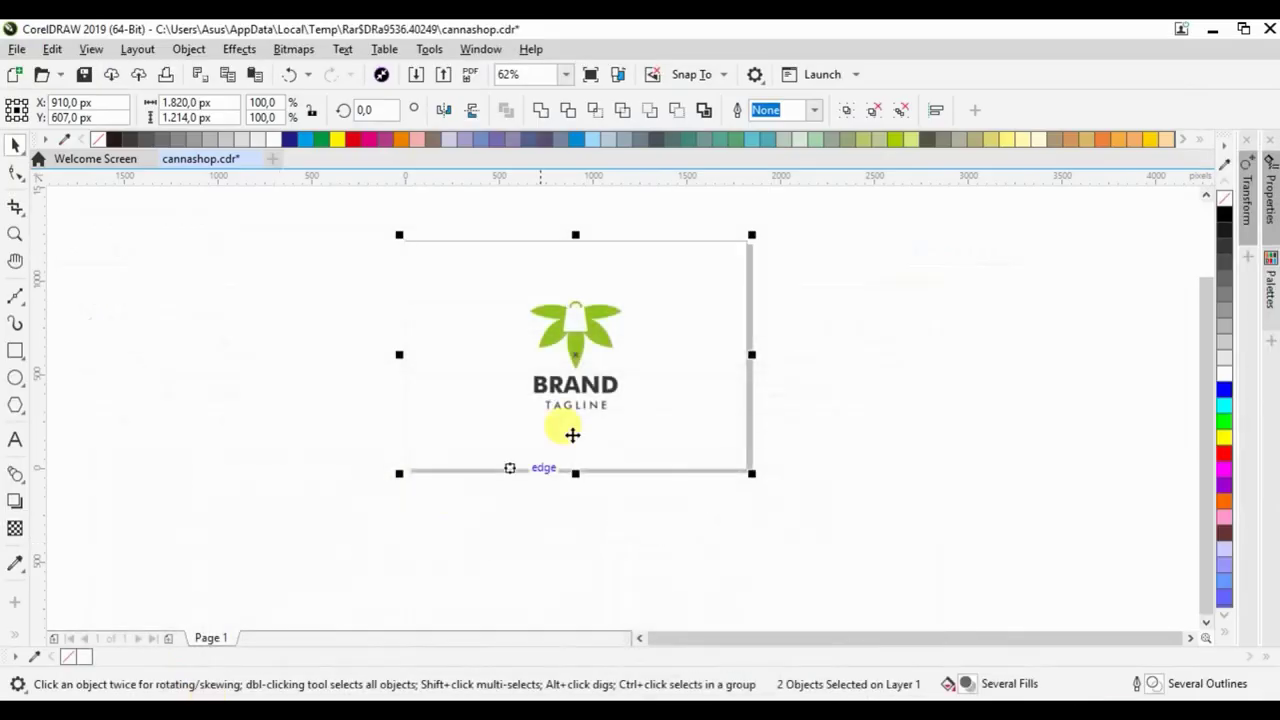
Export the logo page as a PNG named preview at 1820 x 1214 px in RGB Color (24-bit)
key(ctrl+e)
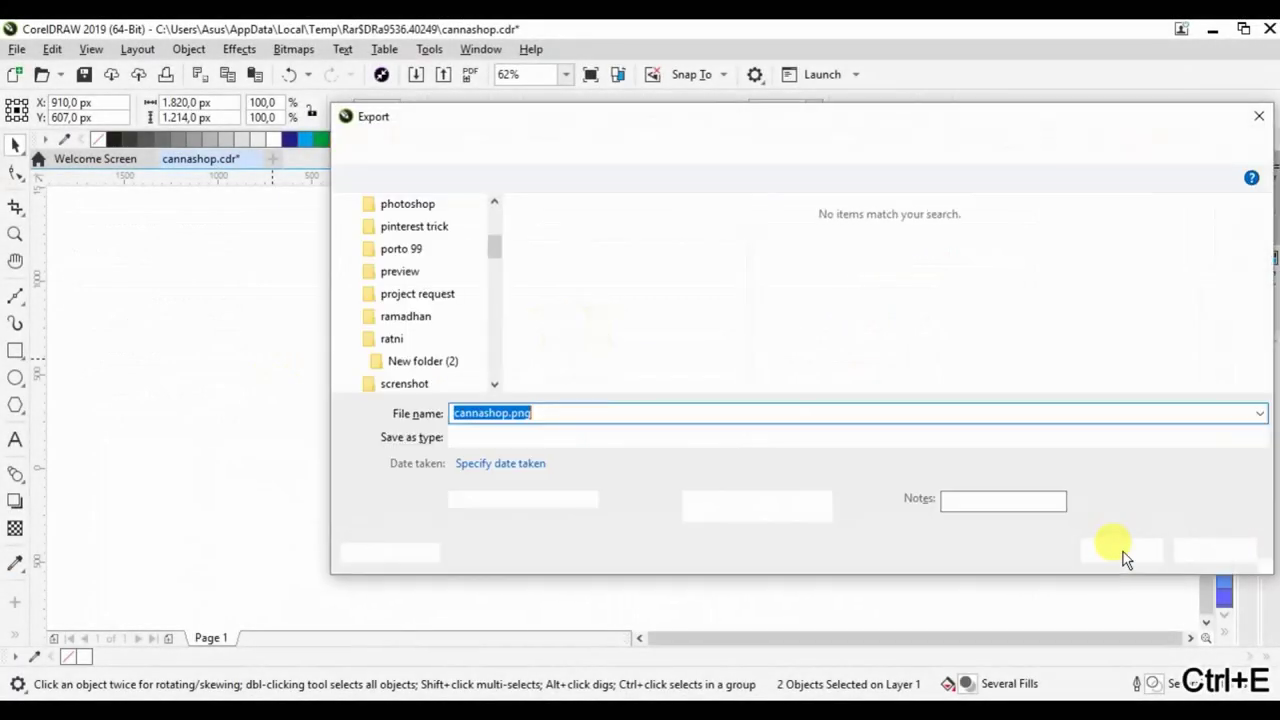
text(previ)
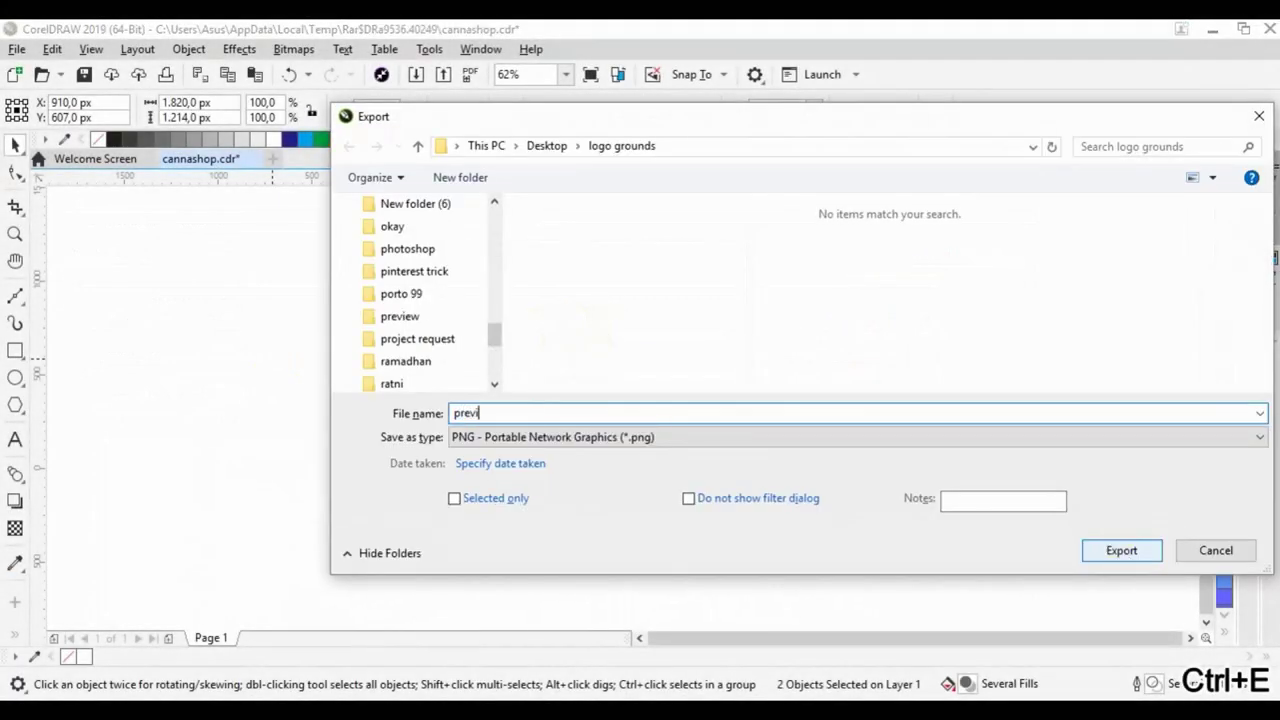
text(ew)
key(Return)
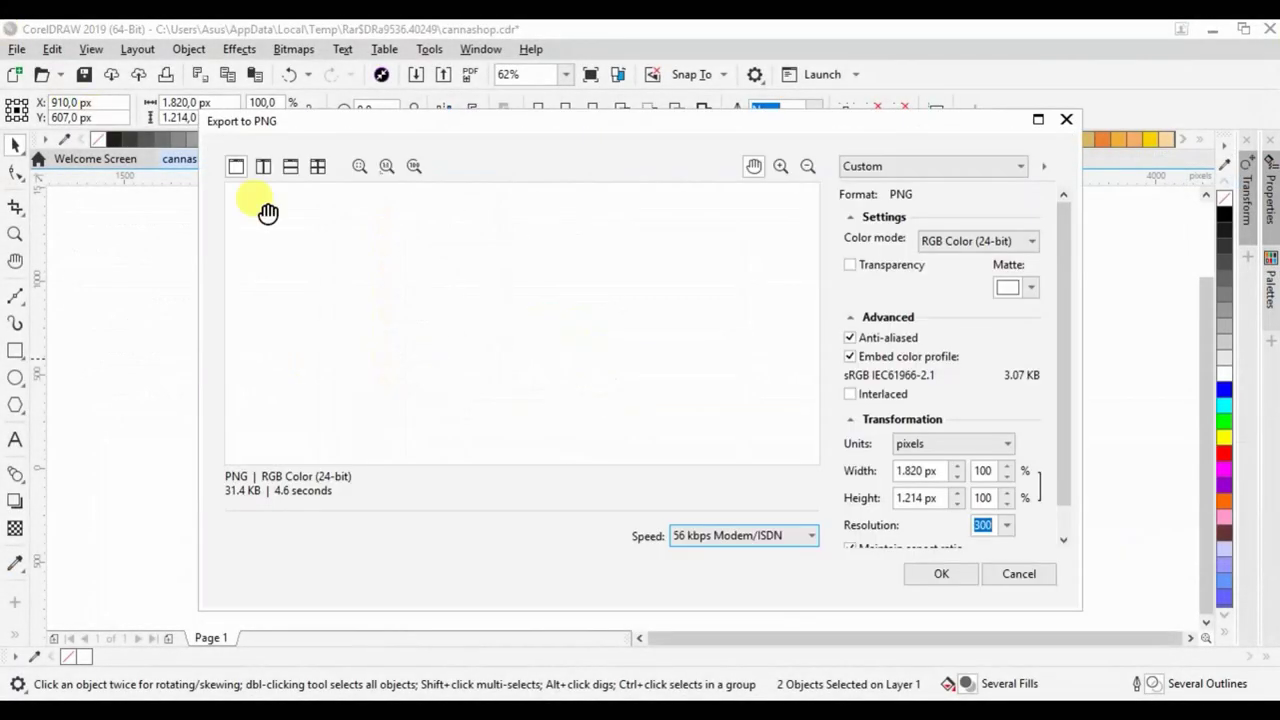
key(Return)
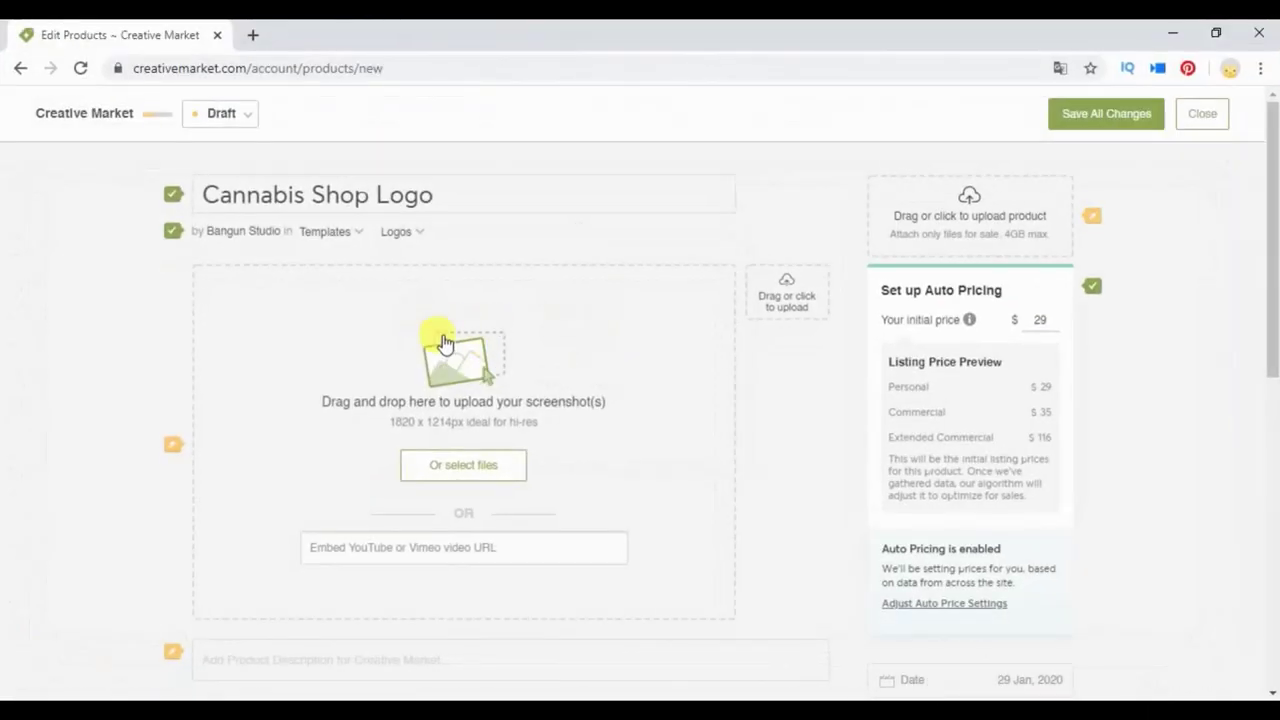
Switch to the Creative Market product page in Chrome, upload preview.png as the product screenshot and toggle its watermark
click(437, 476)
double_click(312, 300)
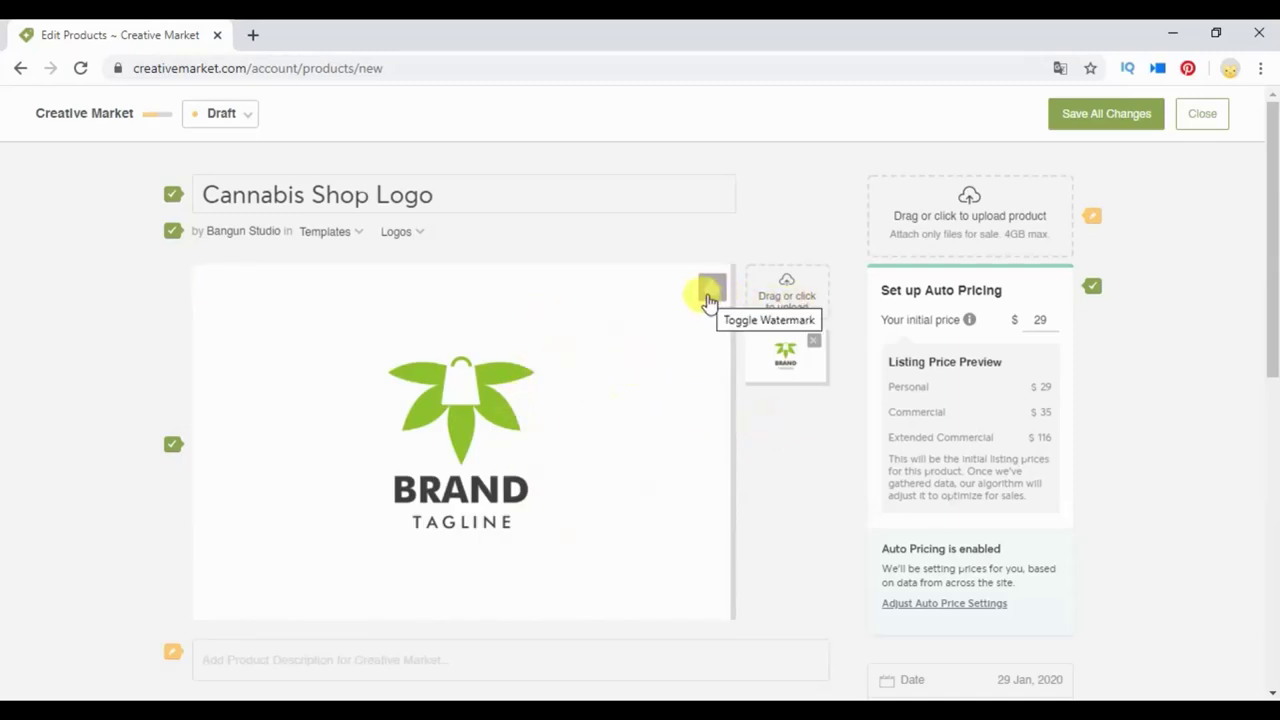
click(708, 300)
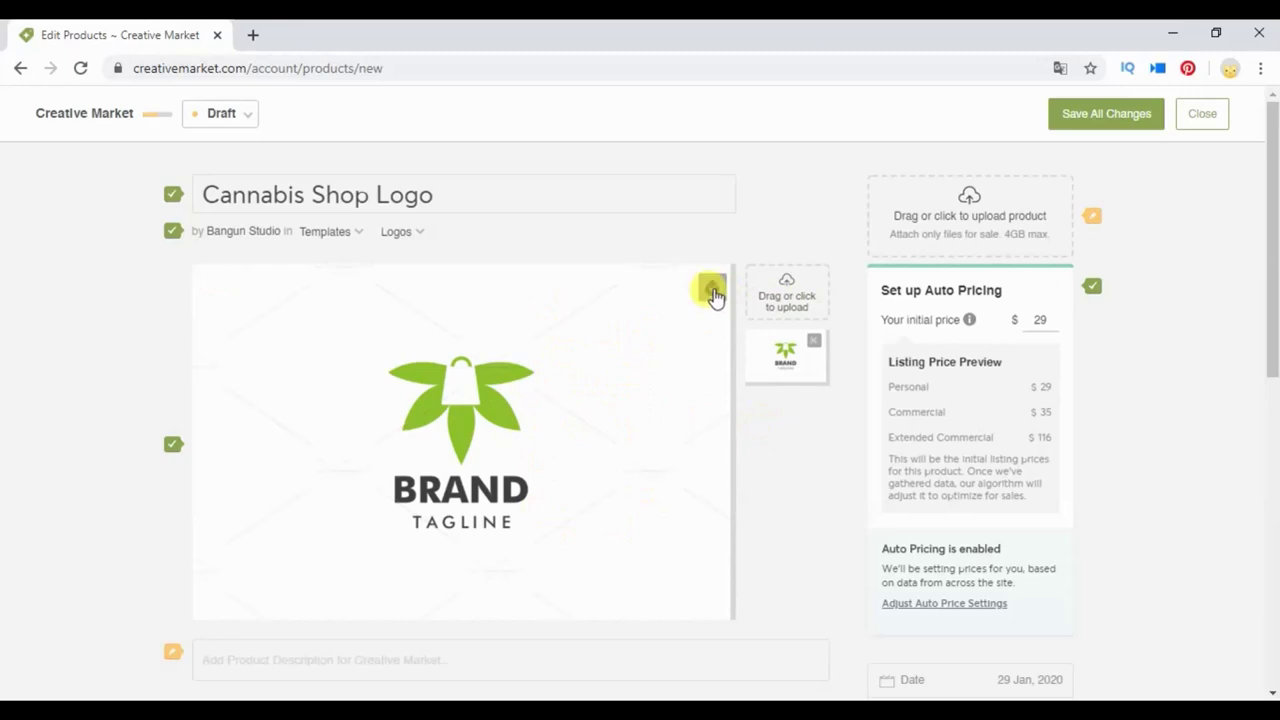
Start the product description with the line "This Logo include" followed by the list item "- Eps file"
scroll(718, 390, down, 2)
click(516, 466)
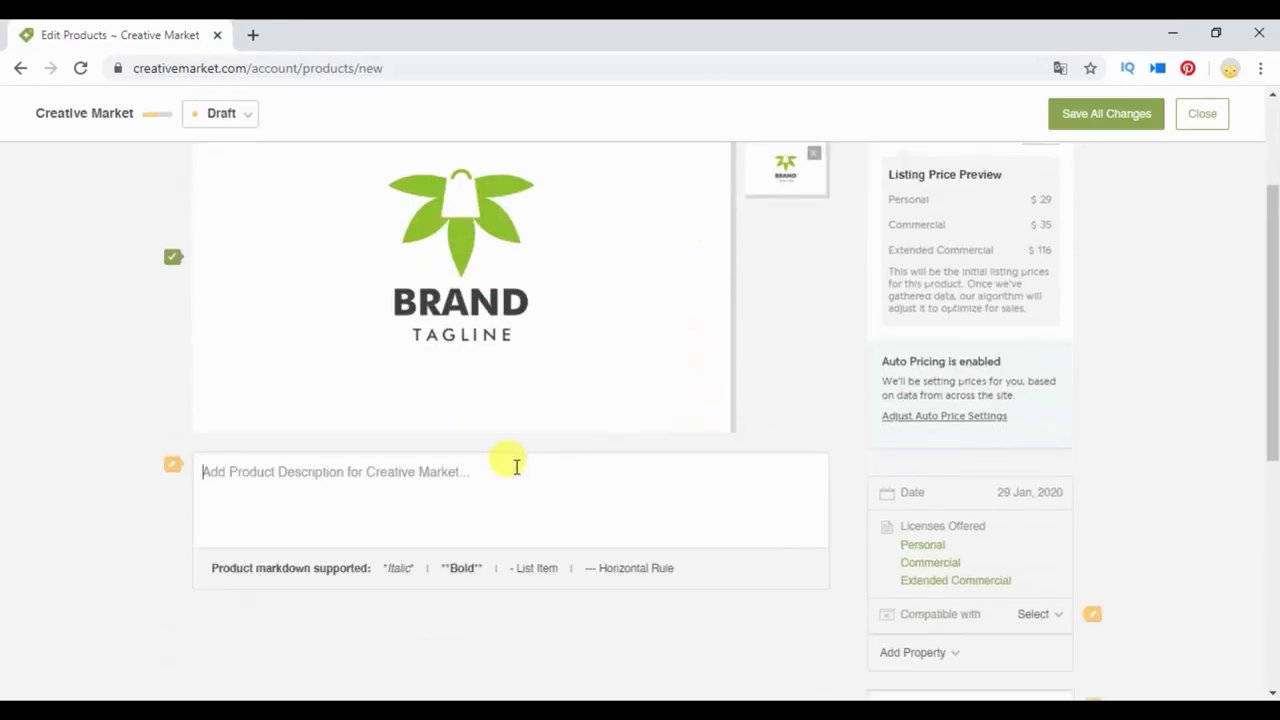
scroll(600, 480, up, 2)
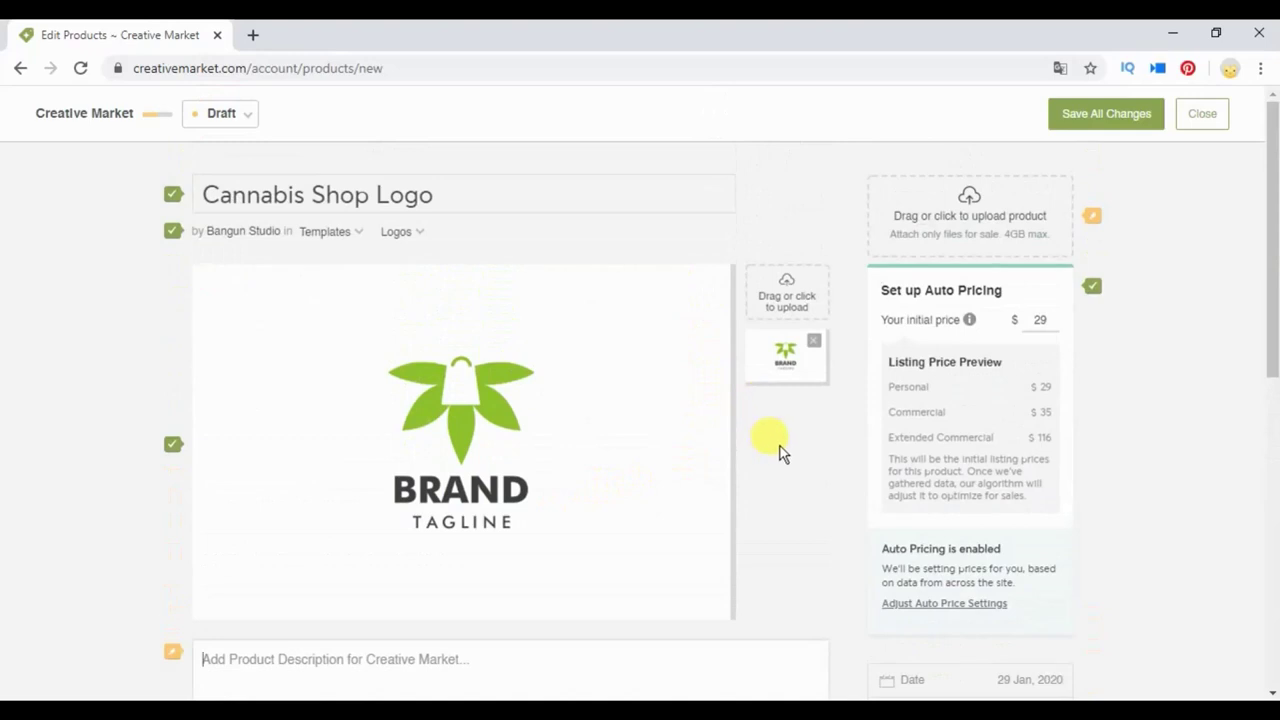
scroll(780, 452, down, 2)
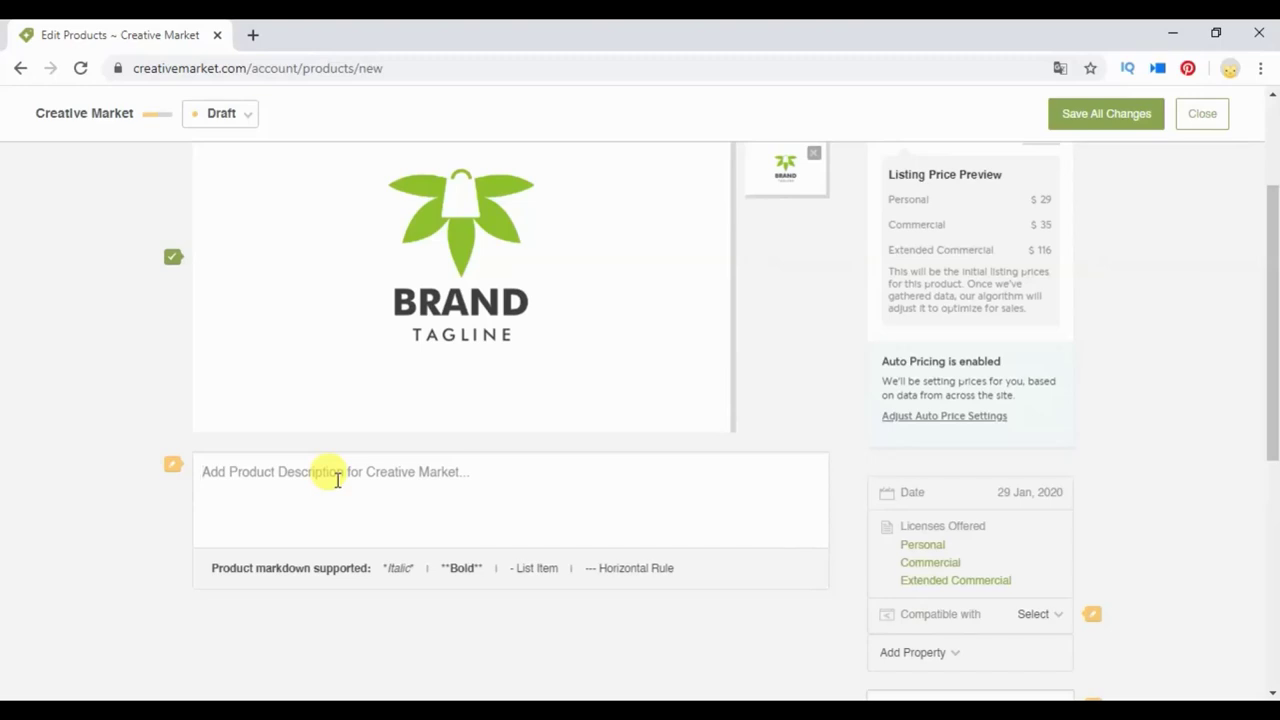
text(This)
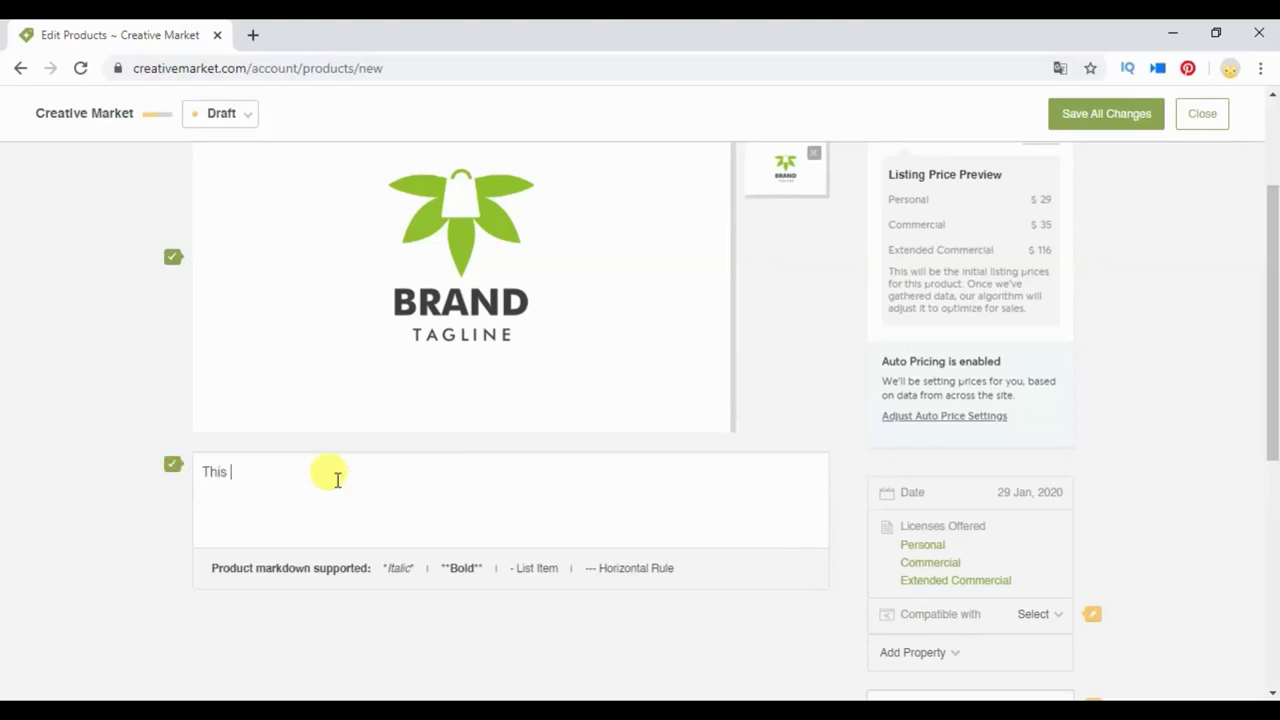
text( Logo)
text( include)
text(Eps f)
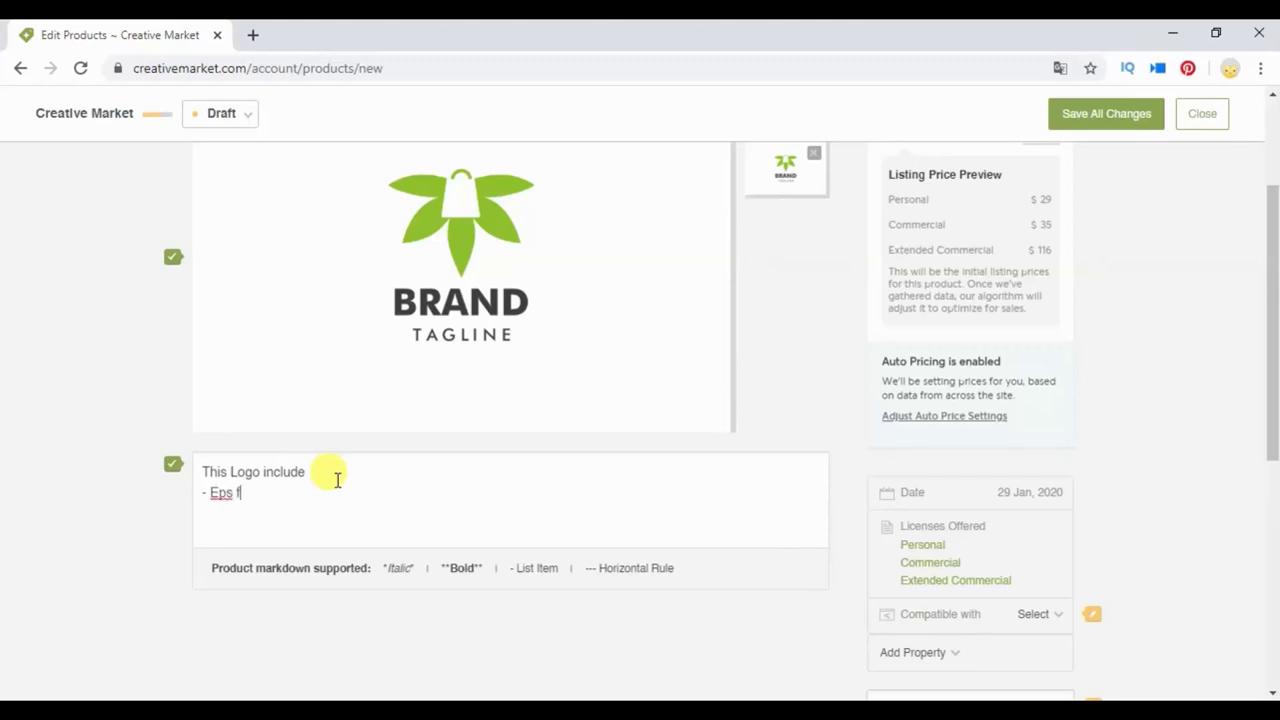
text(ile)
key(Return)
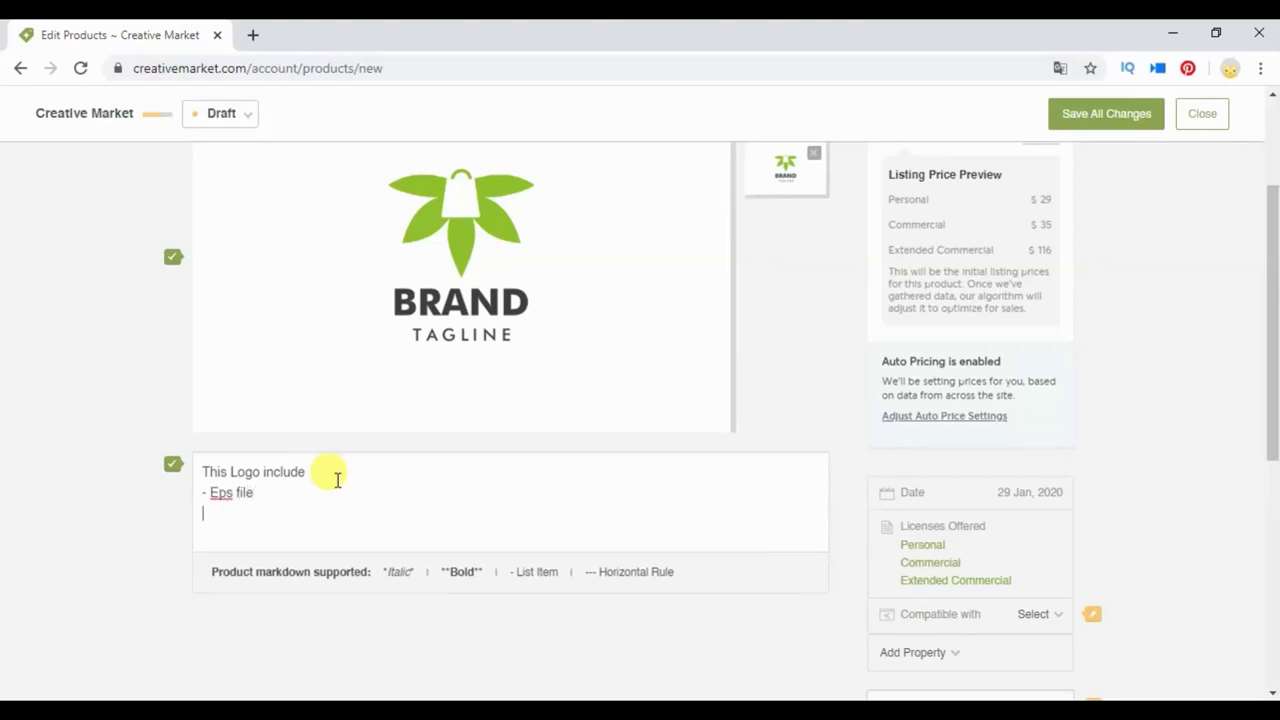
Add the list items "- Png or Jpg", "- Pdf file" and "- Font info" to the product description
text(- J)
text(Png or Jpg)
key(Return)
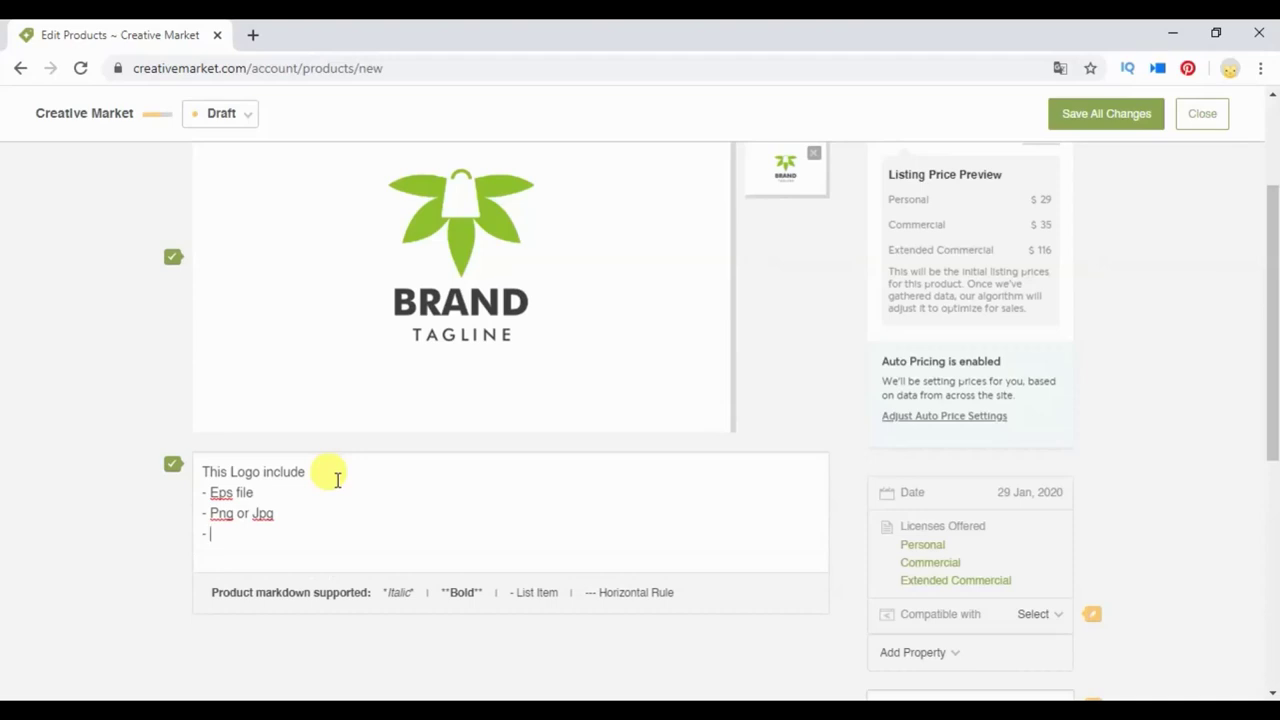
text(Pdf file)
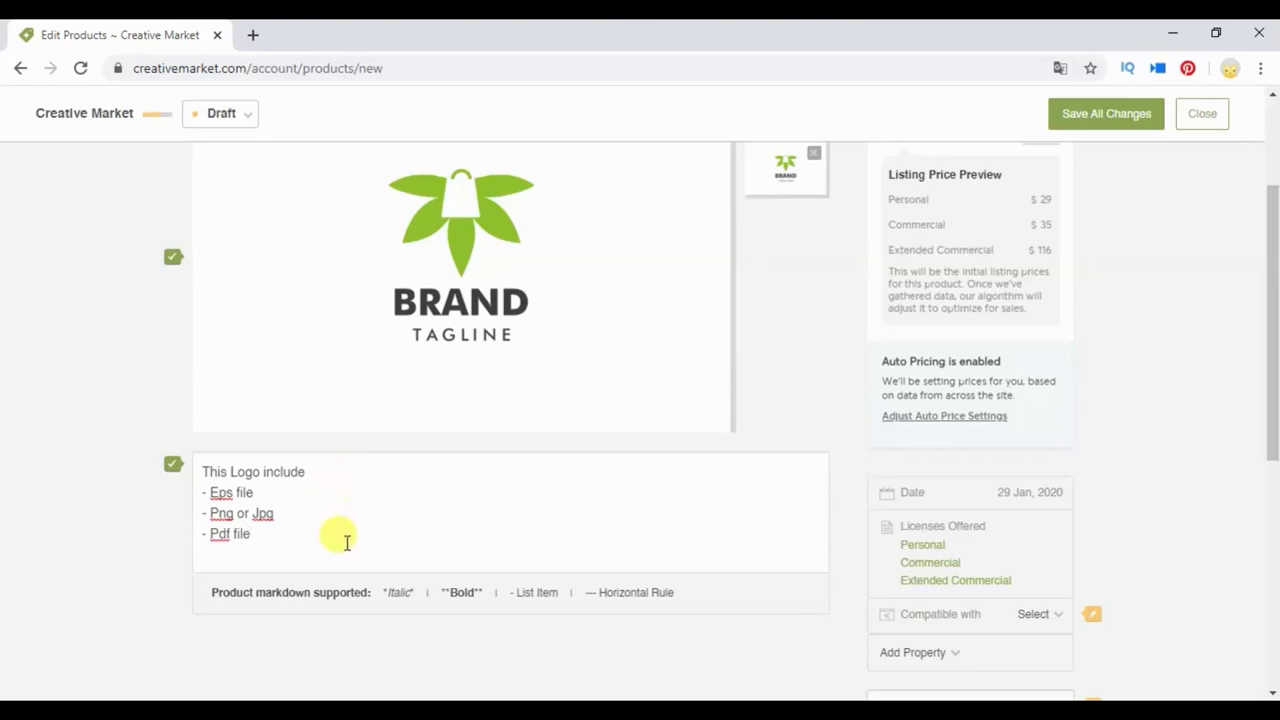
key(Return)
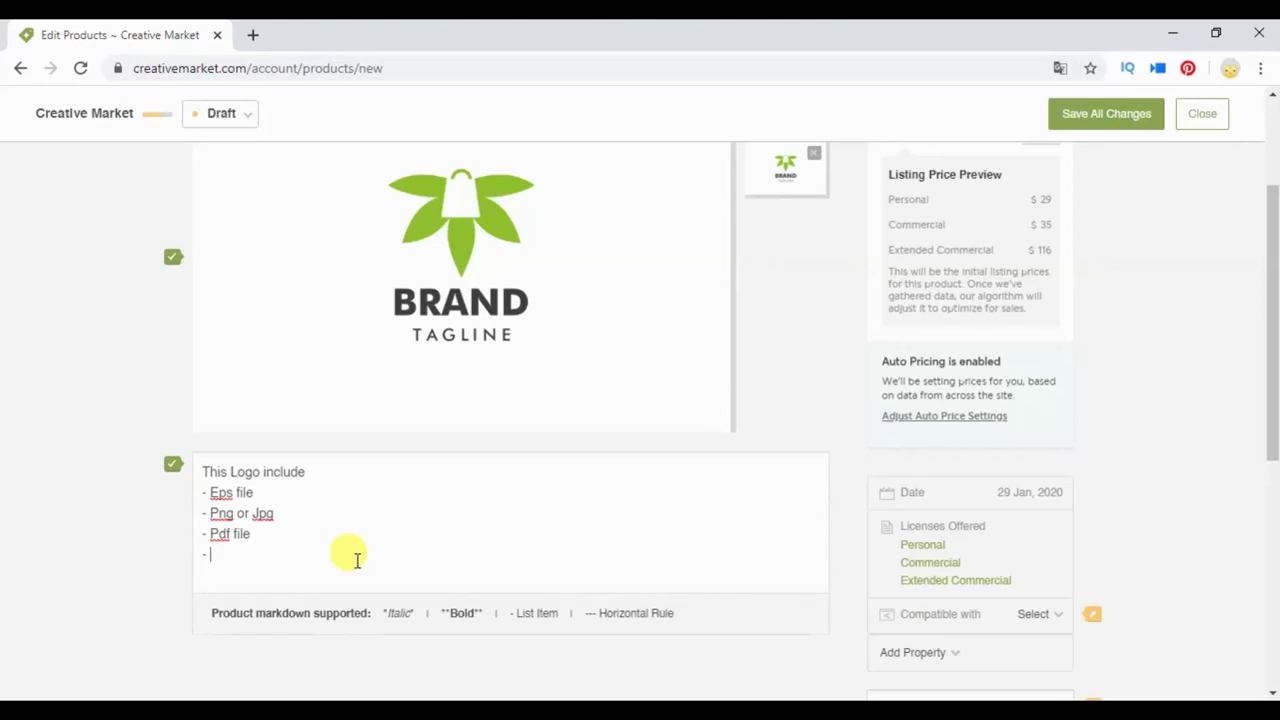
text(- Font info)
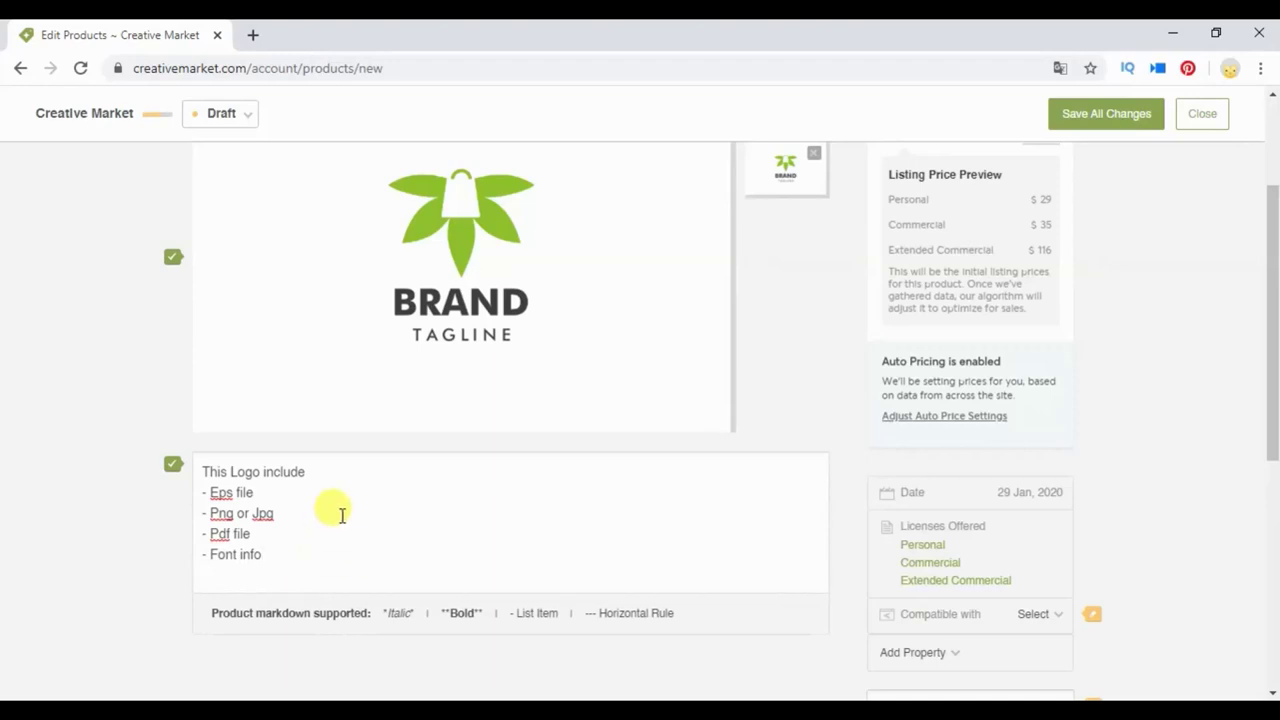
Add a colon after "include" and mark the word "Logo" as bold with double asterisks in the description's first line
click(380, 474)
click(380, 474)
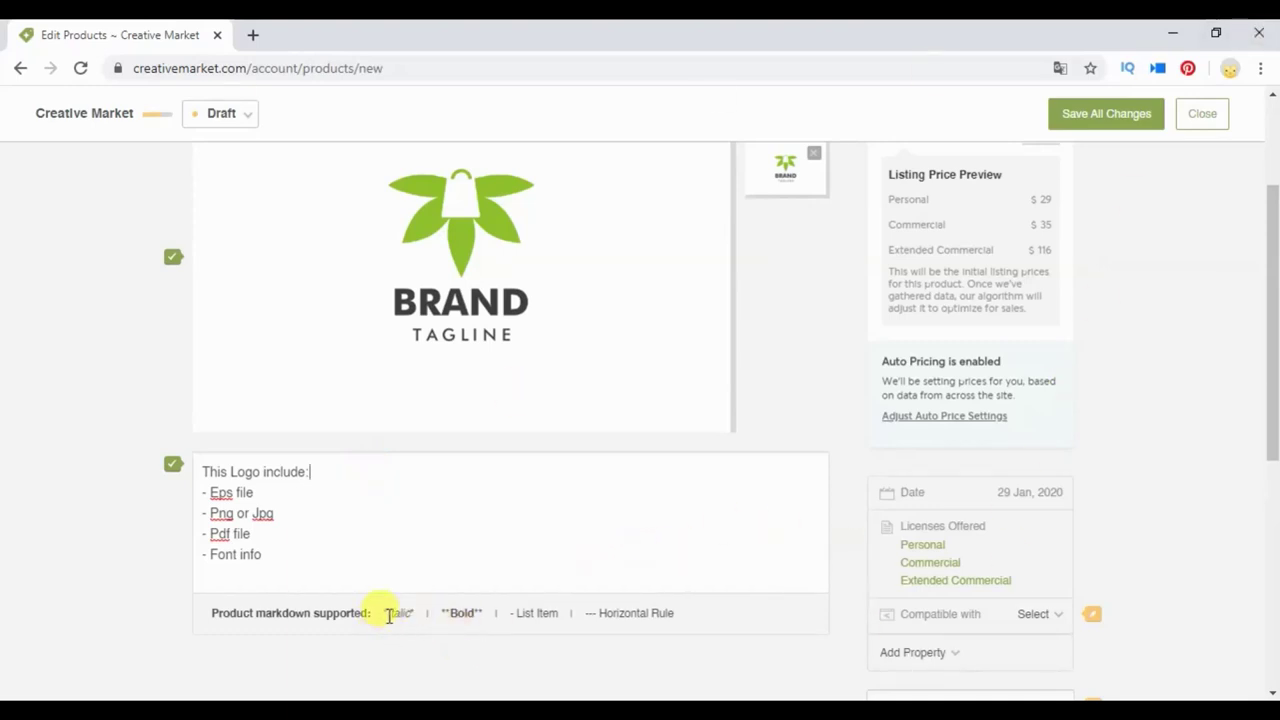
click(231, 471)
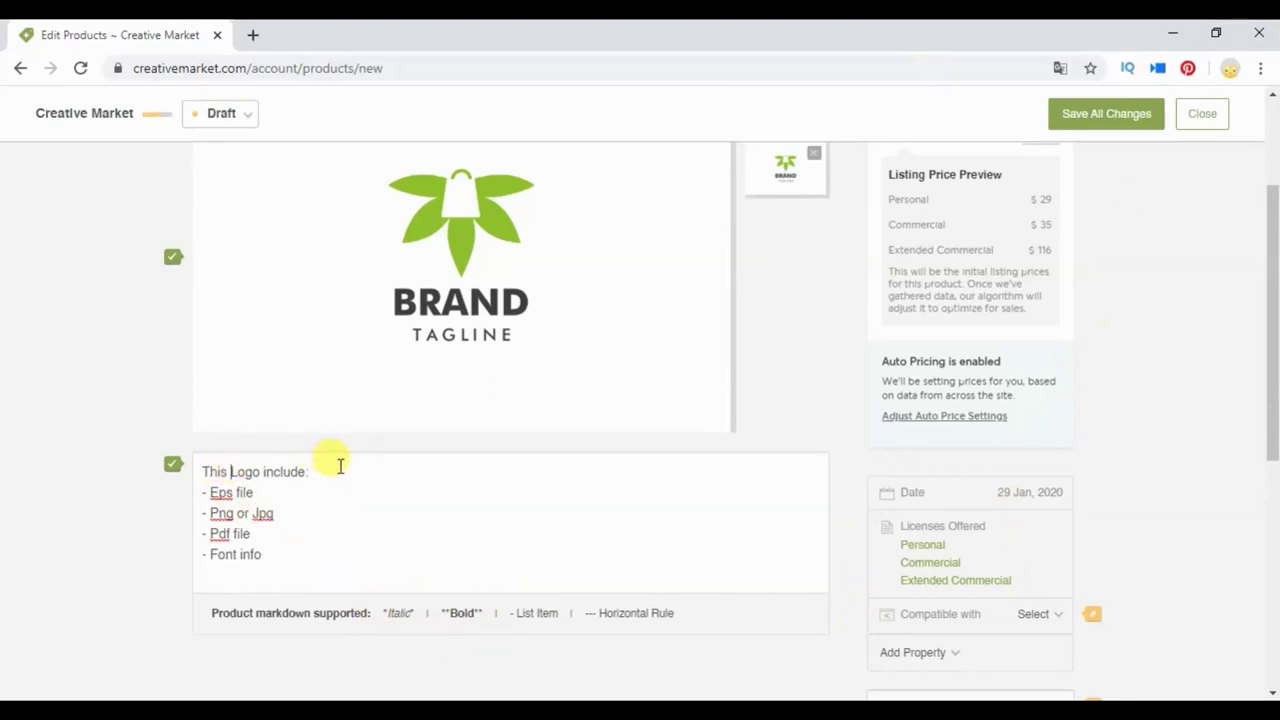
text(**)
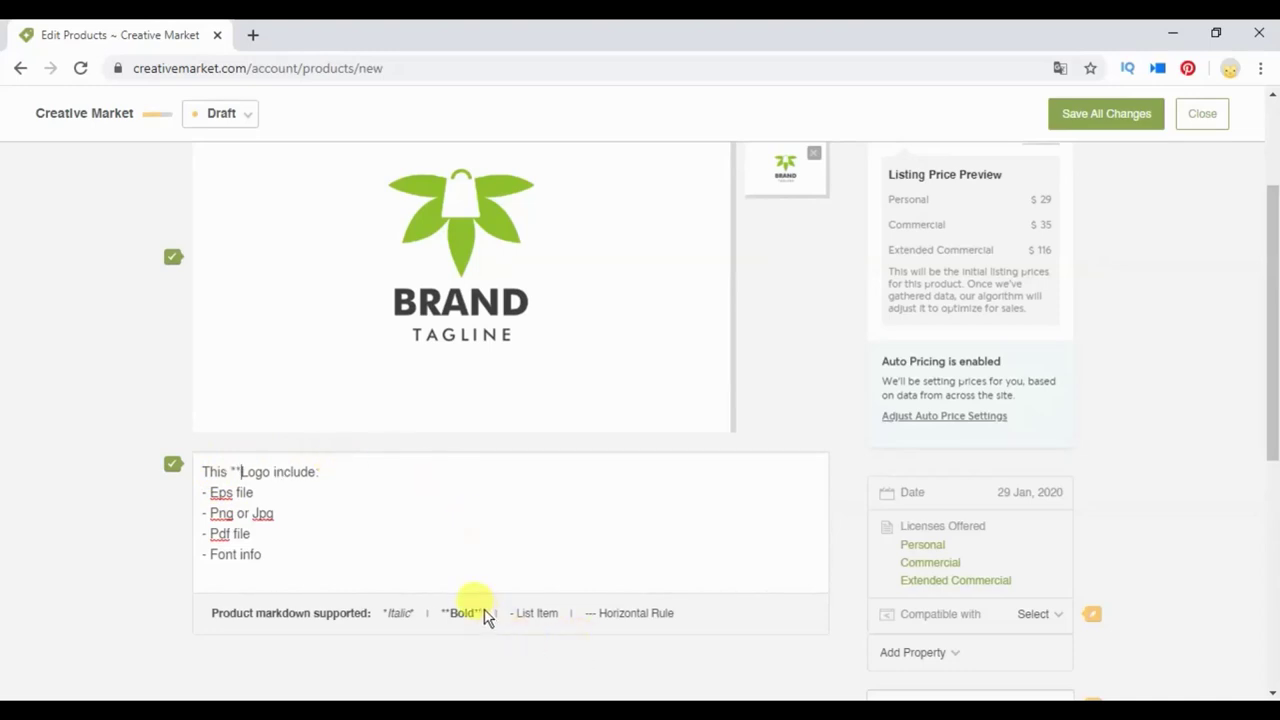
drag(240, 471, 271, 472)
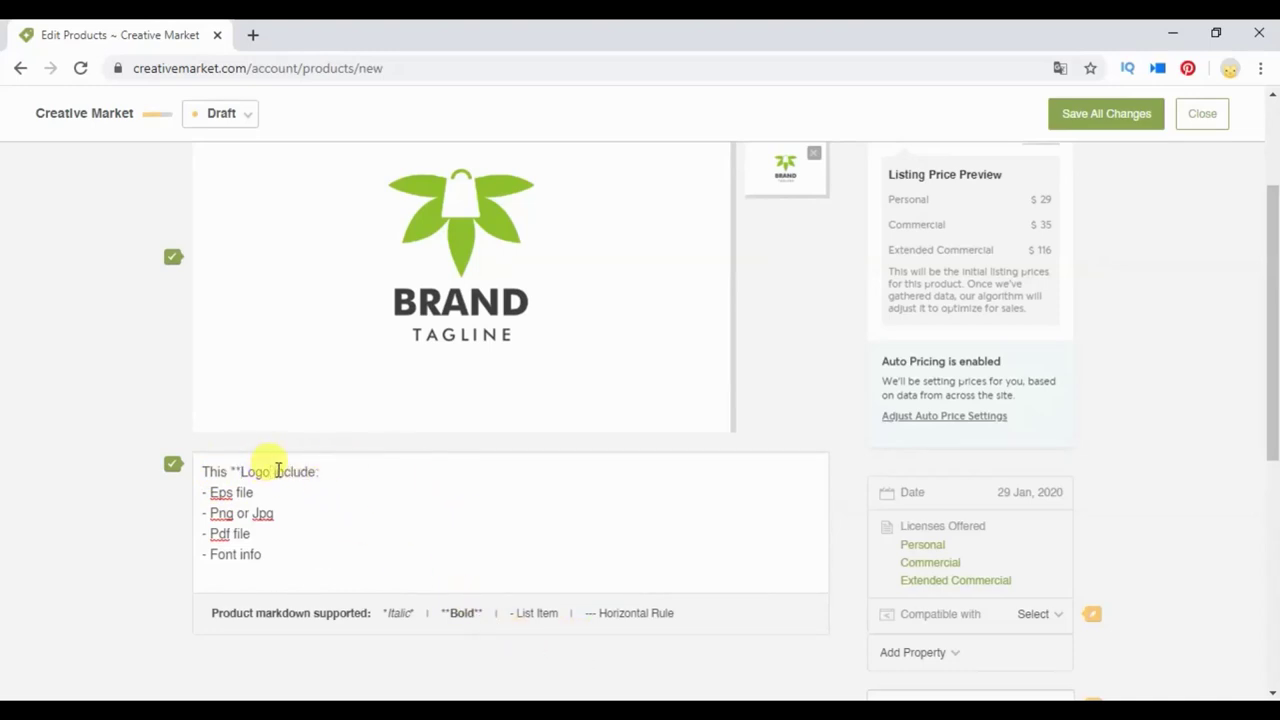
text(*)
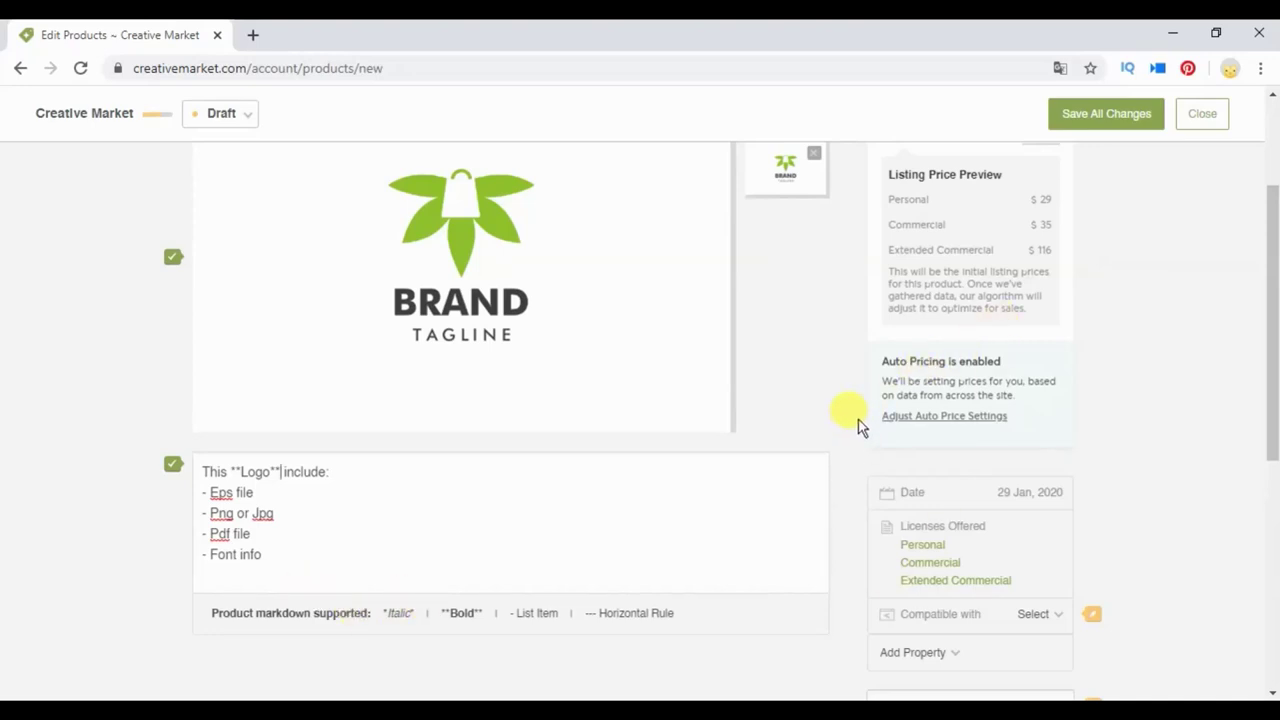
Switch to CorelDRAW and export the logo design as cannashop.eps in Encapsulated PostScript format to the logo grounds folder
scroll(860, 437, up, 2)
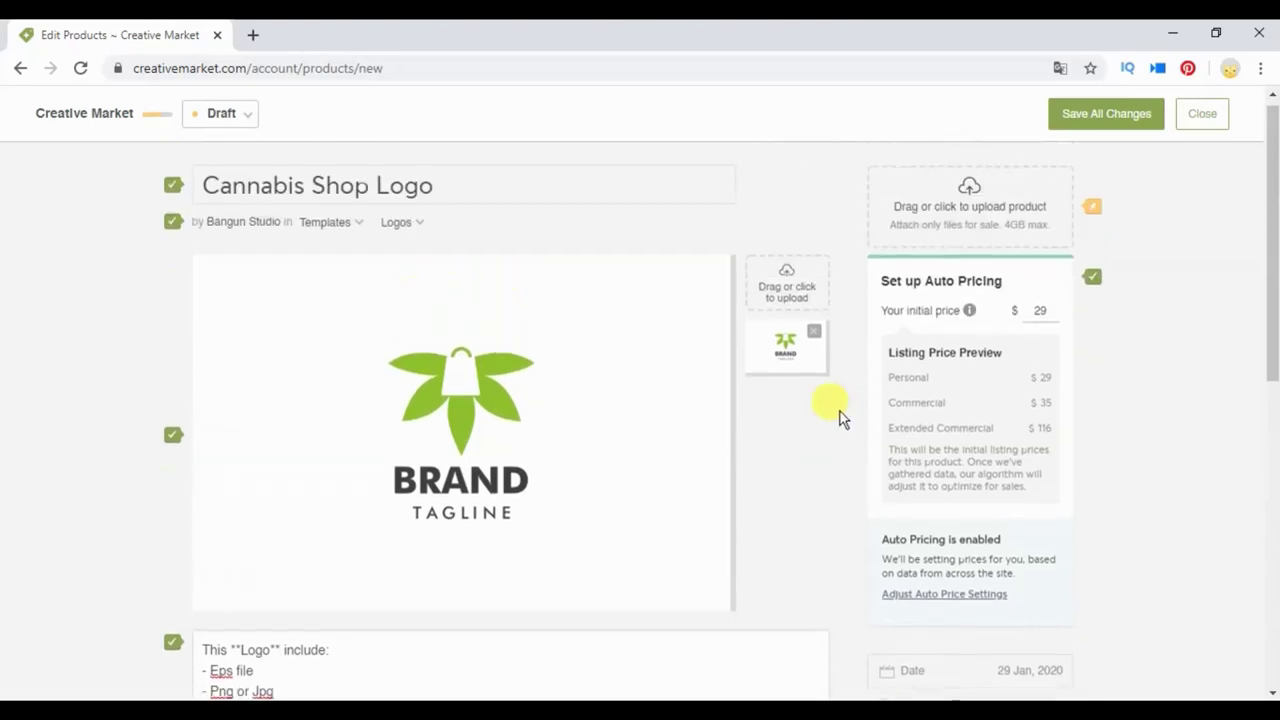
click(826, 200)
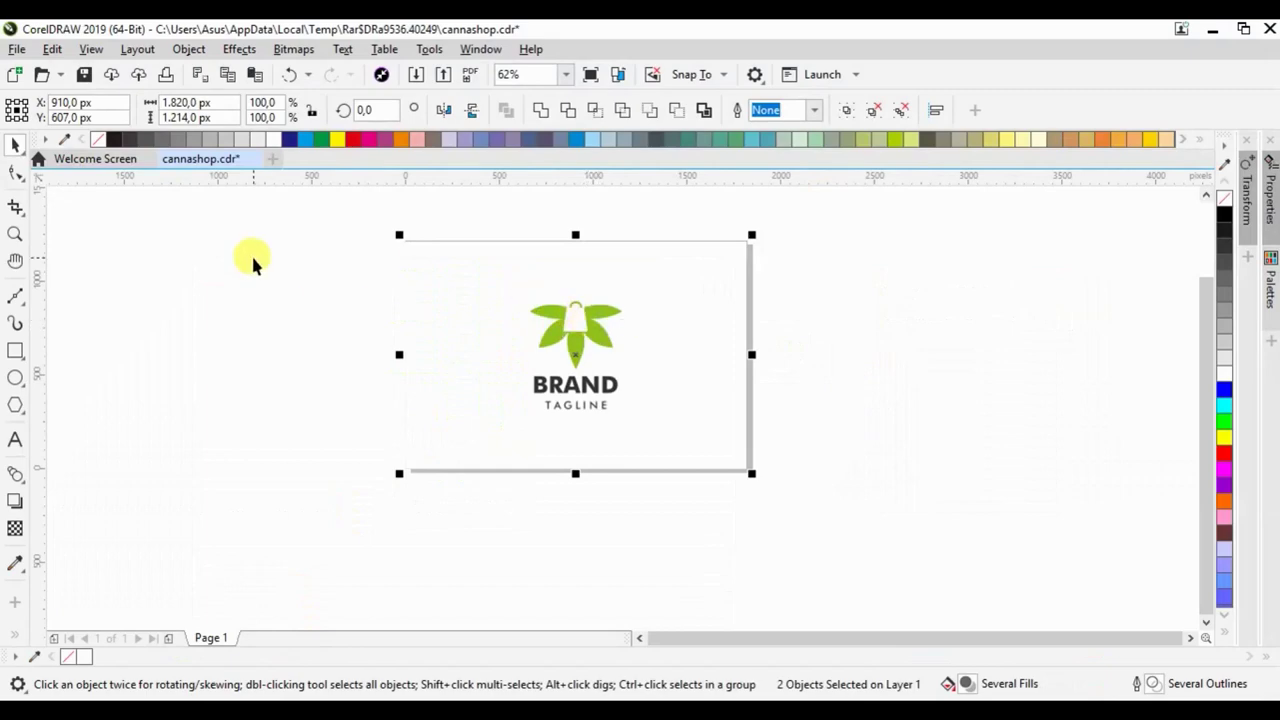
click(17, 49)
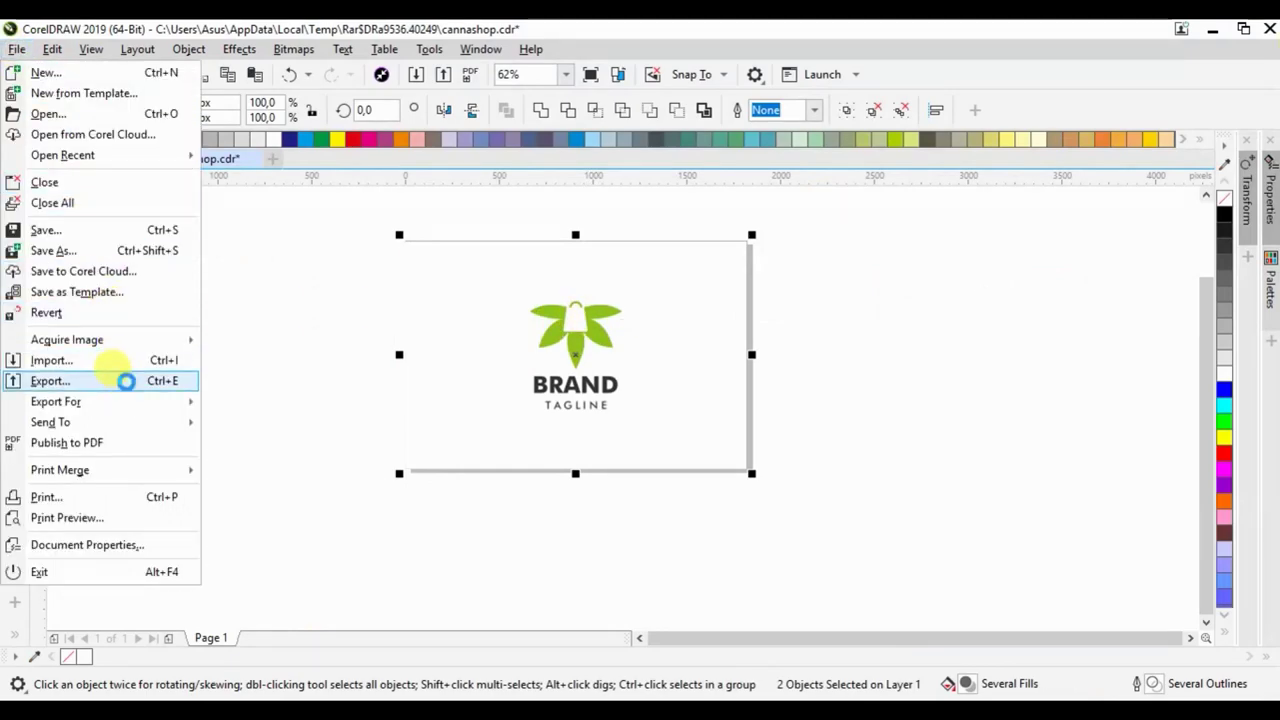
click(126, 380)
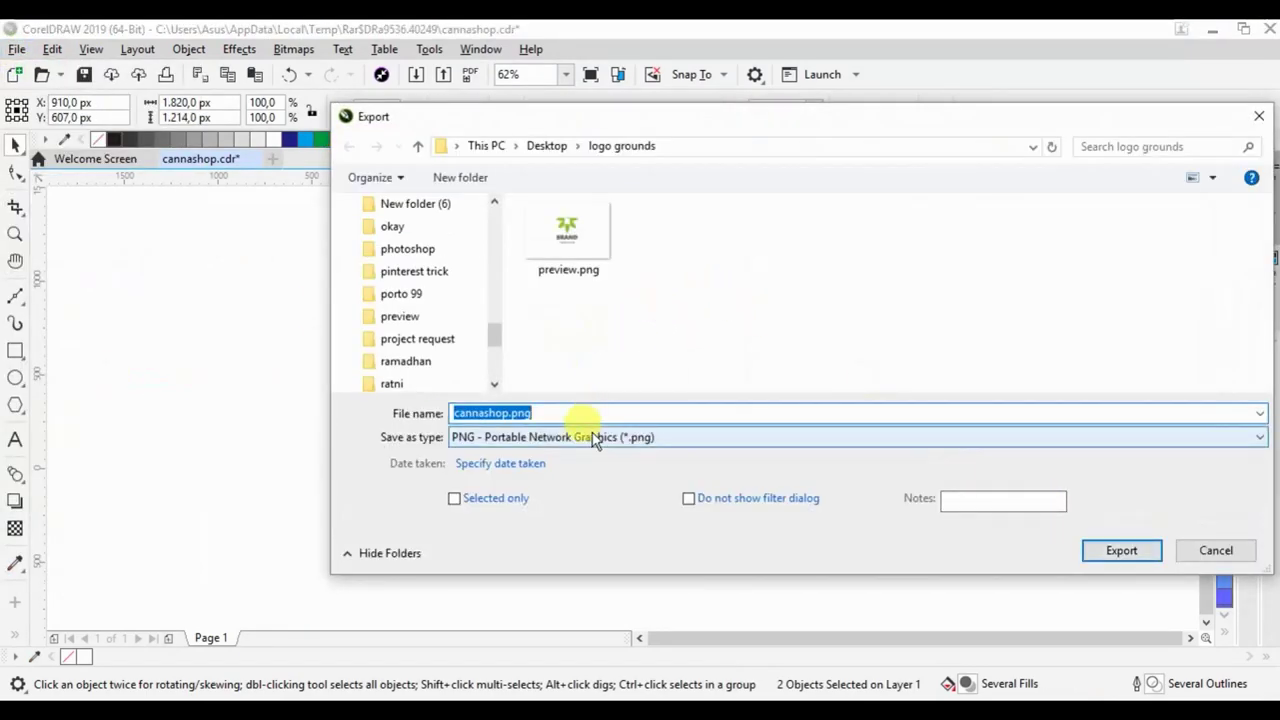
click(594, 437)
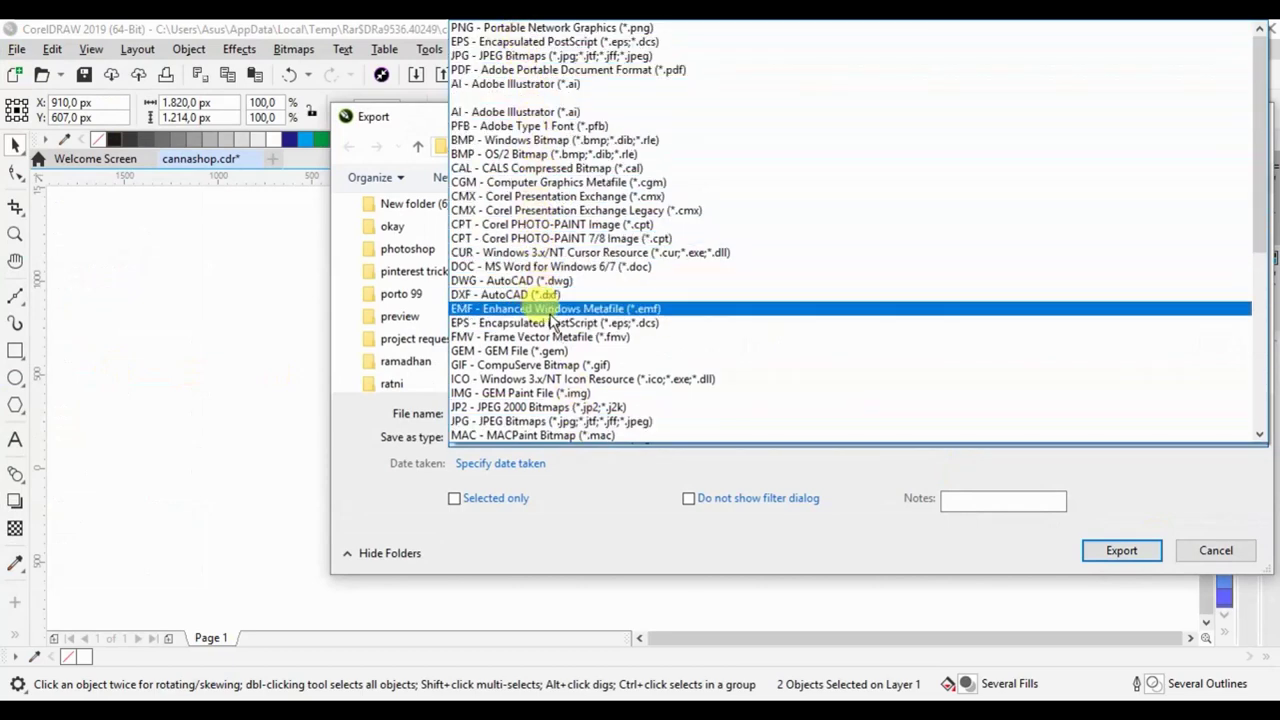
click(556, 323)
click(556, 330)
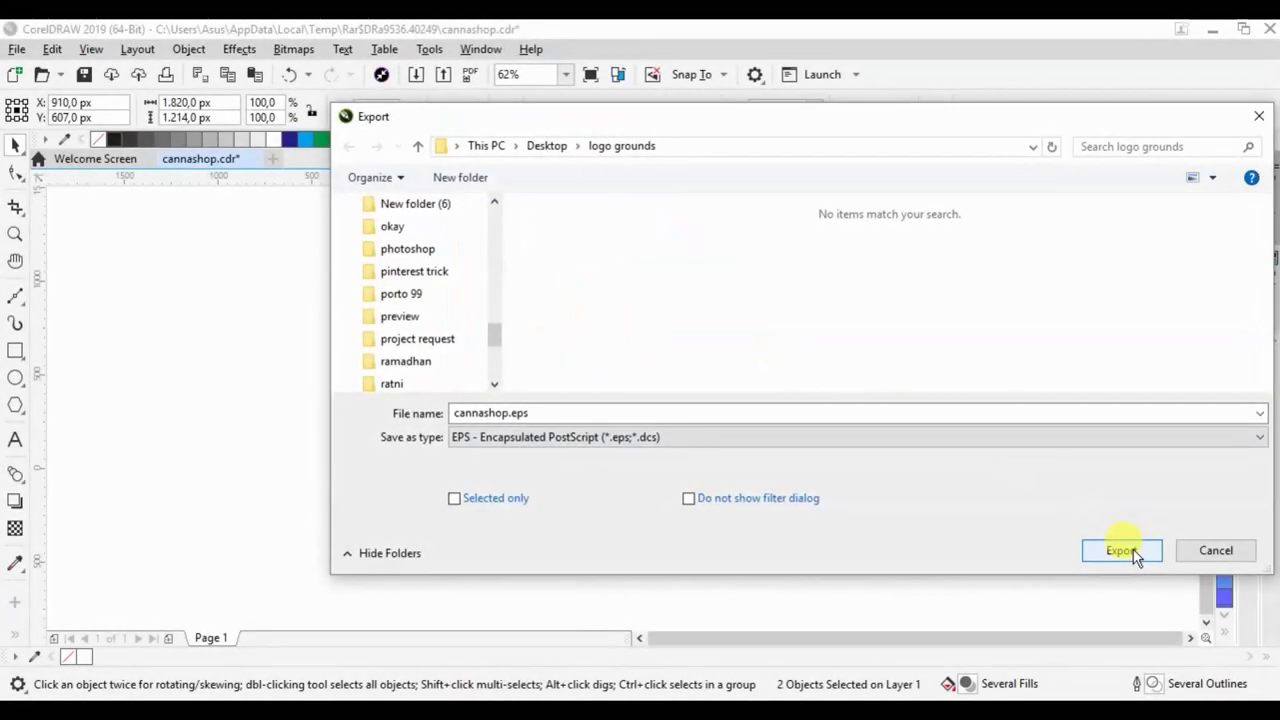
click(1121, 551)
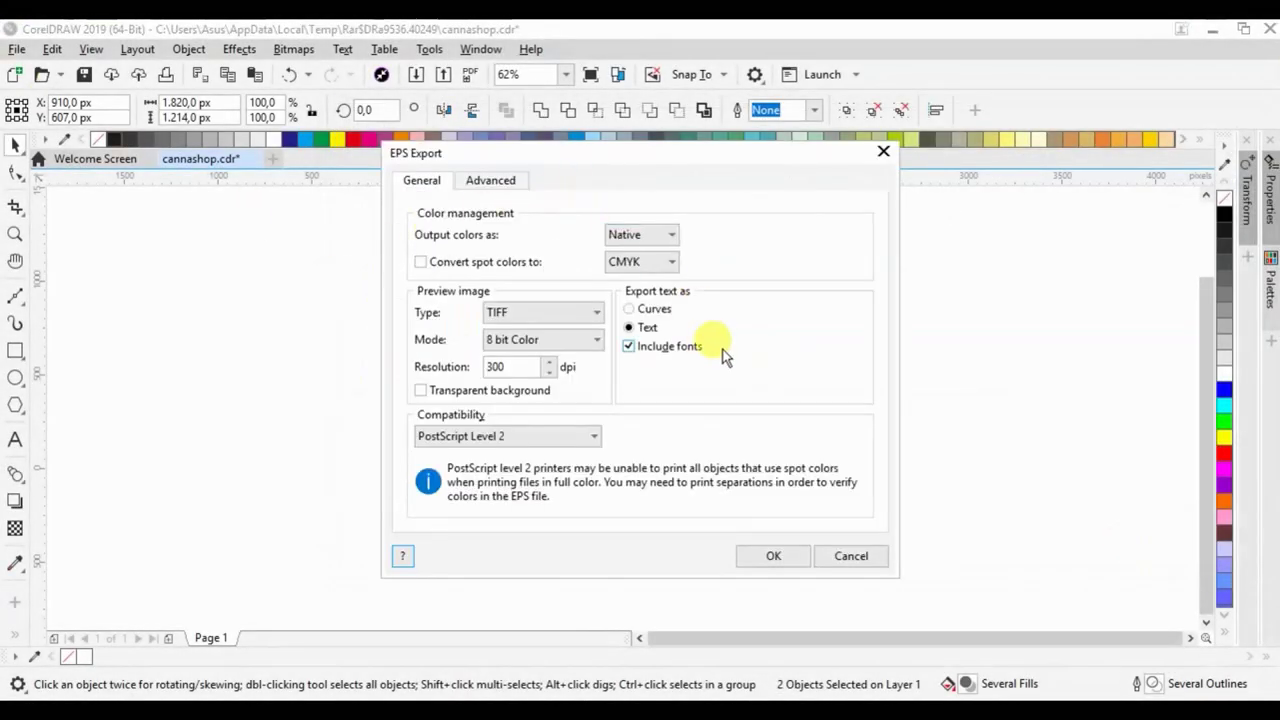
click(773, 558)
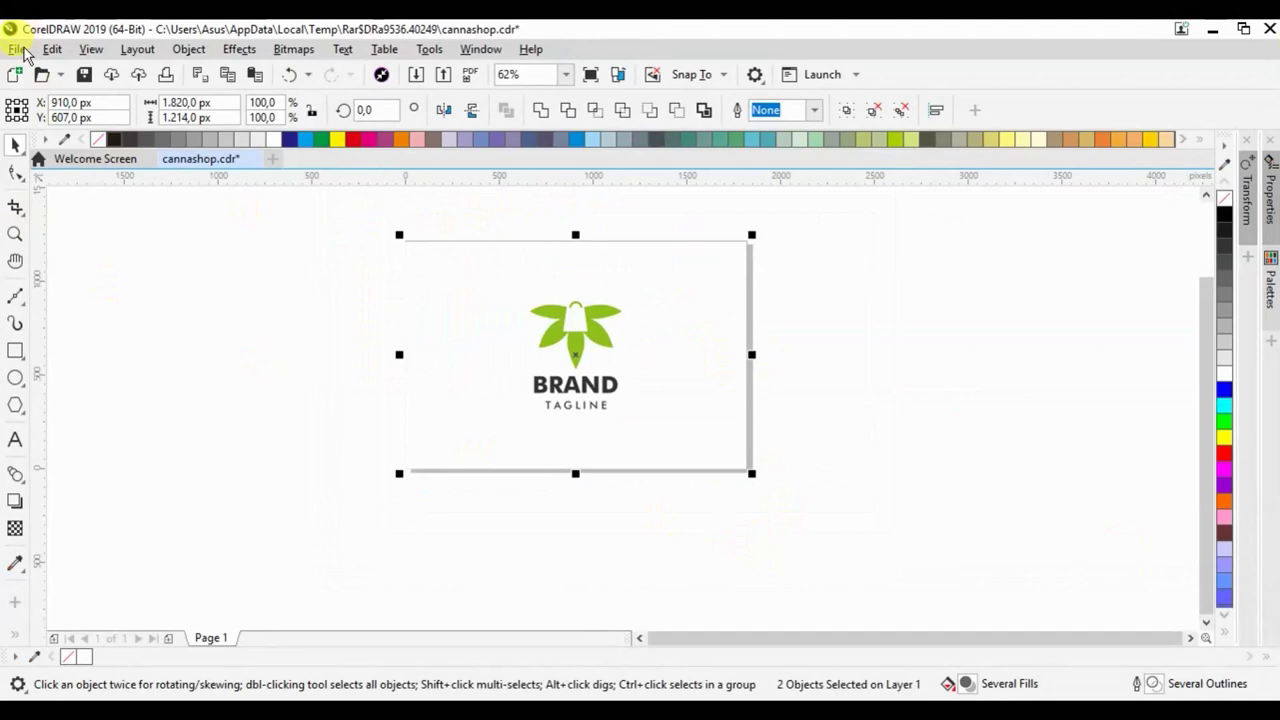
Deselect the artwork and export the page as cannashop.pdf in Adobe Portable Document Format to the logo grounds folder
click(329, 357)
key(ctrl+e)
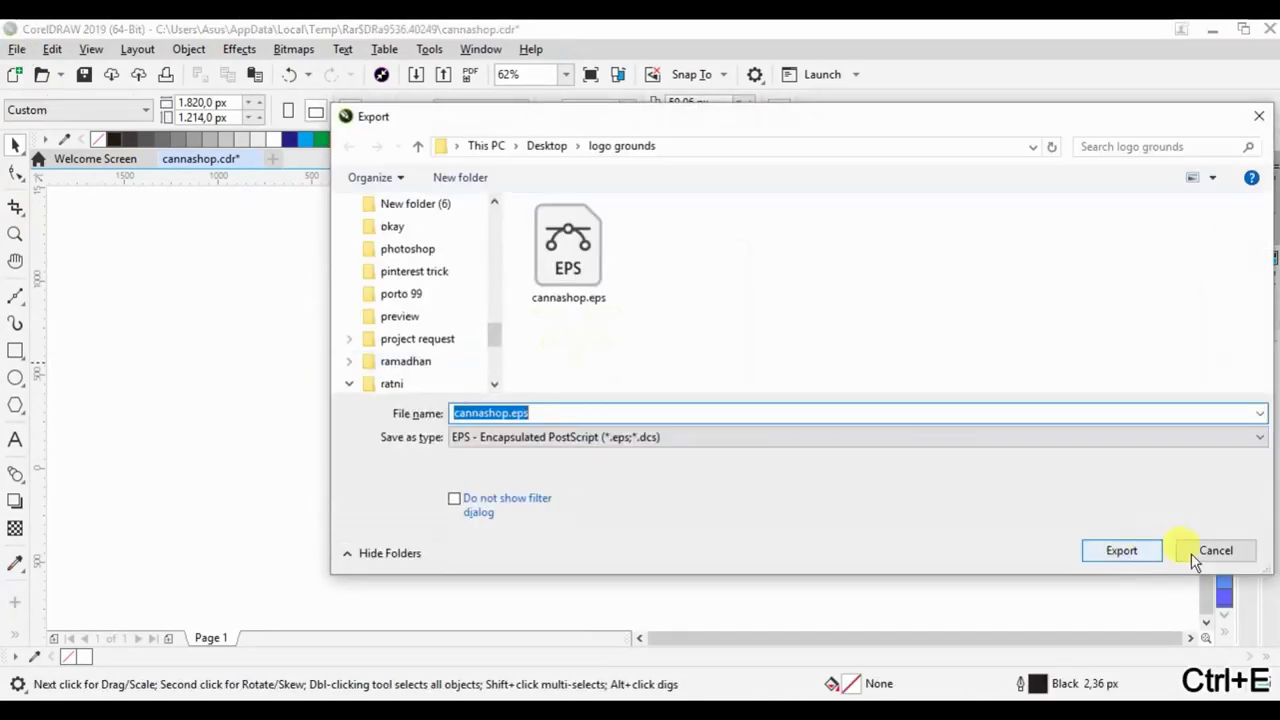
click(621, 438)
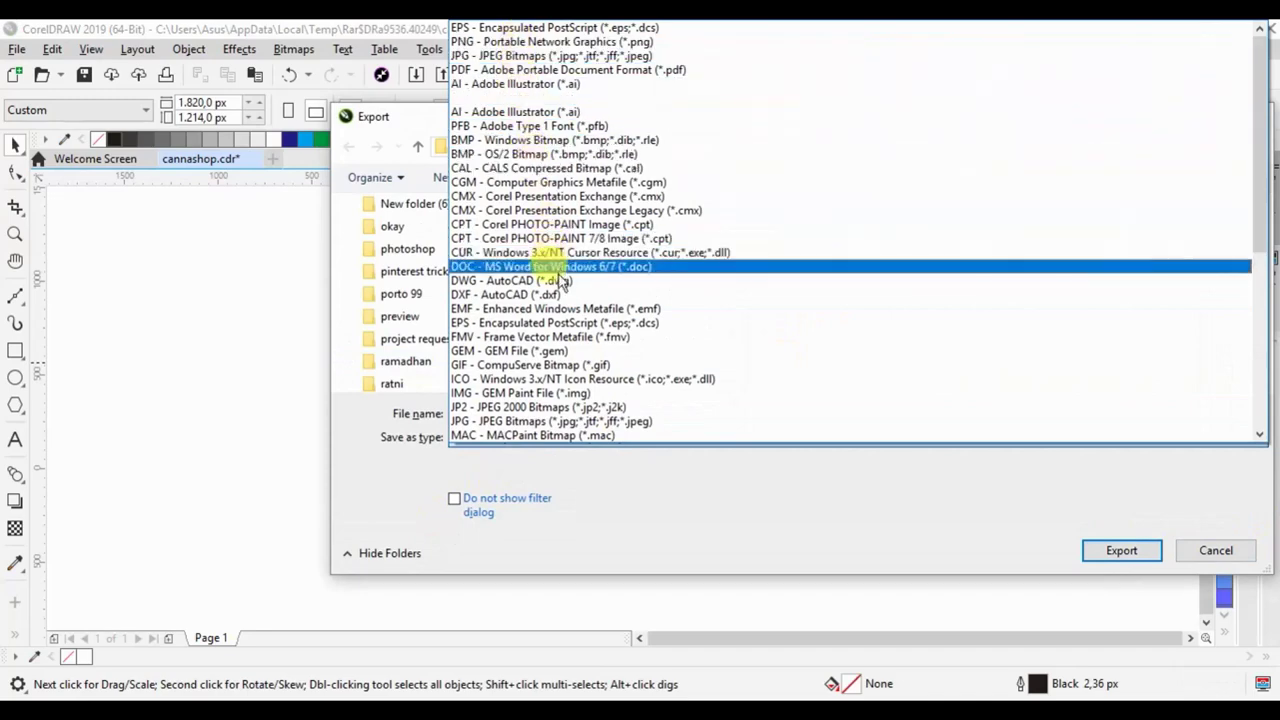
scroll(560, 350, down, 3)
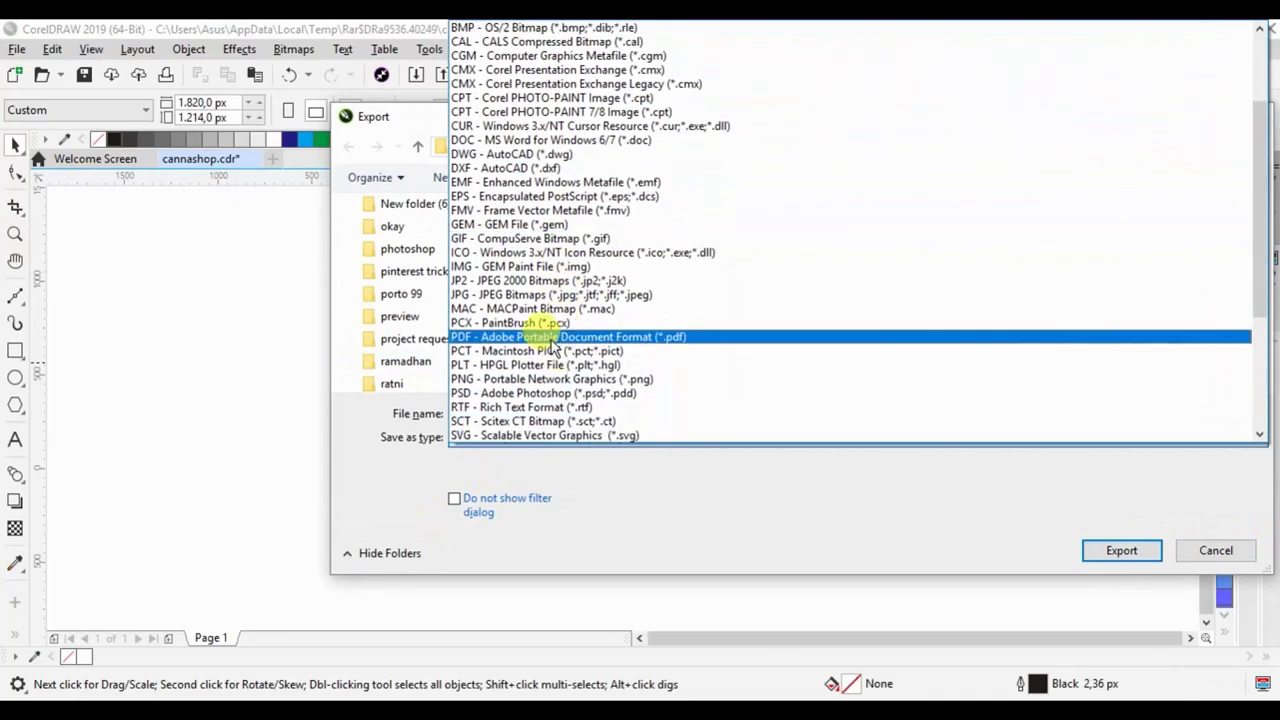
click(530, 334)
click(1115, 556)
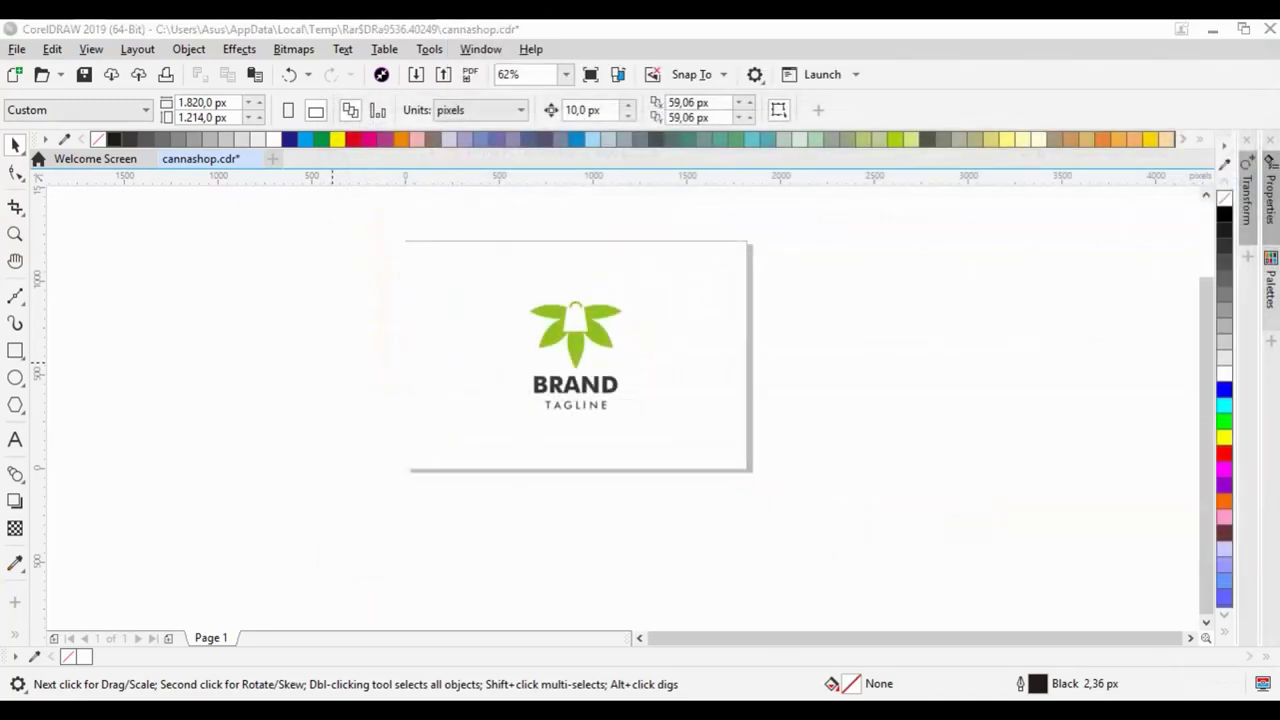
click(828, 556)
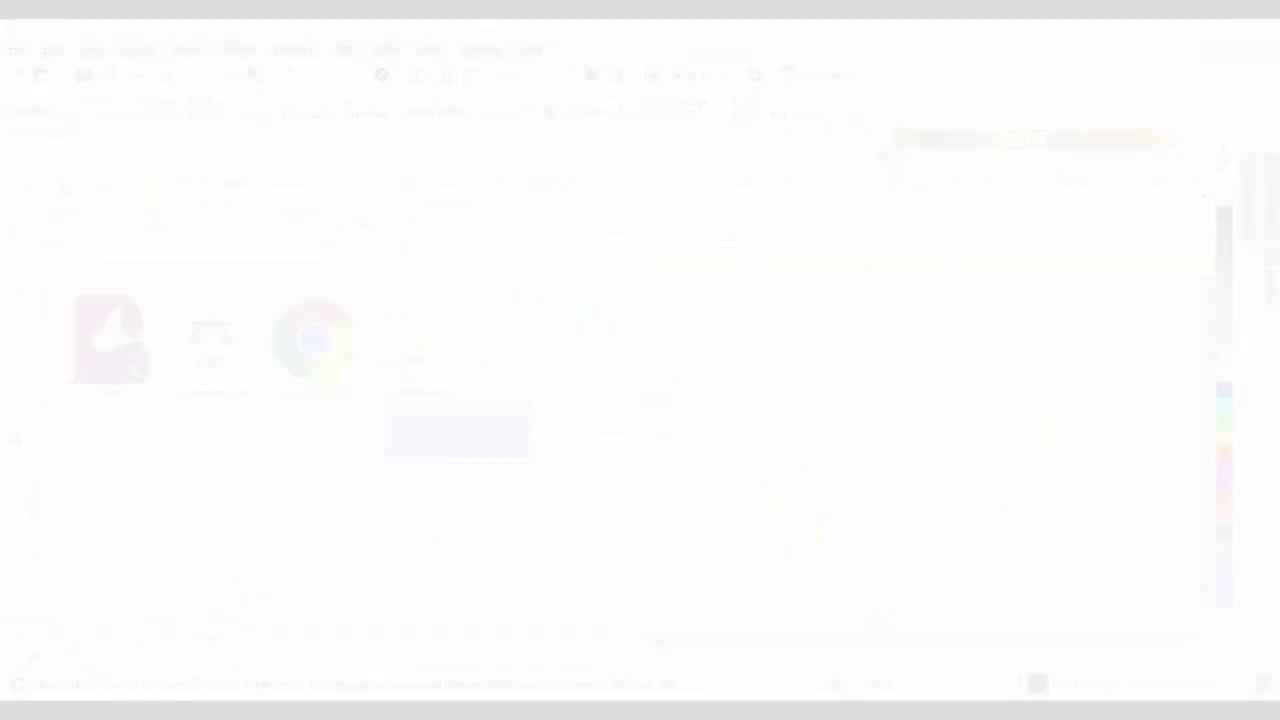
Create a new text document named "Font info.txt" in the logo grounds folder and open it
click(686, 366)
right_click(686, 365)
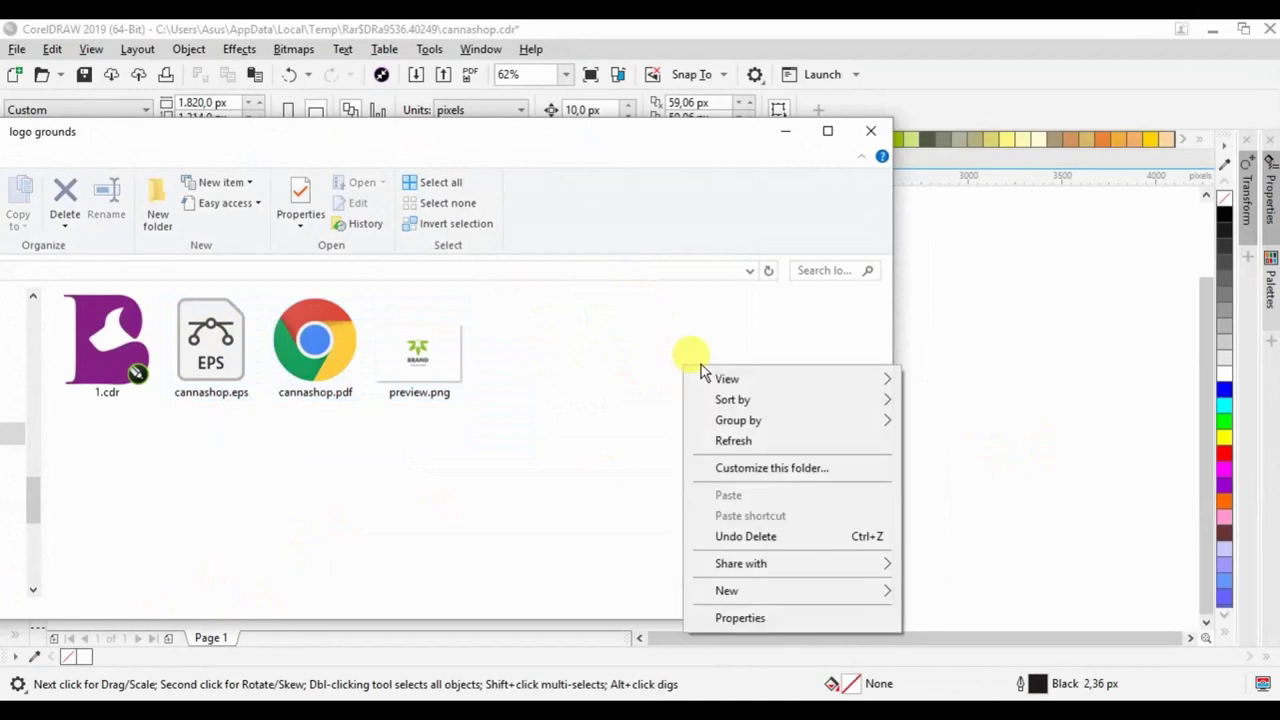
mouse_move(757, 594)
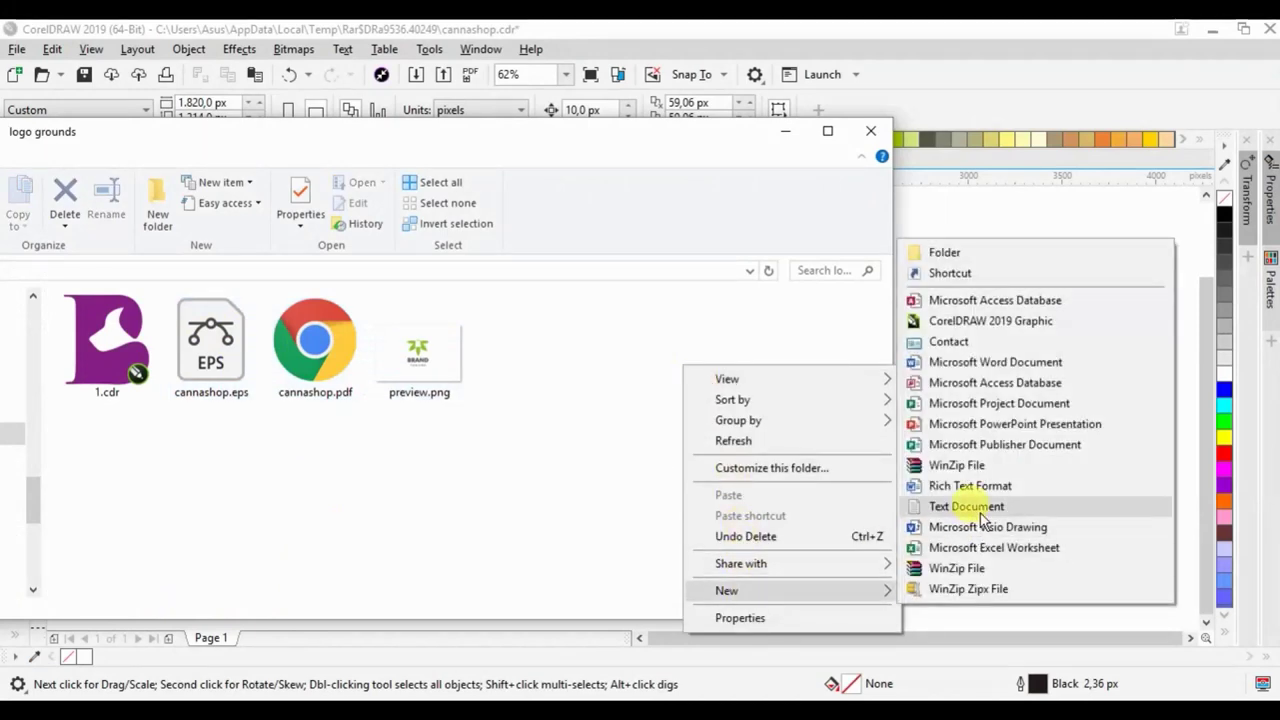
click(966, 506)
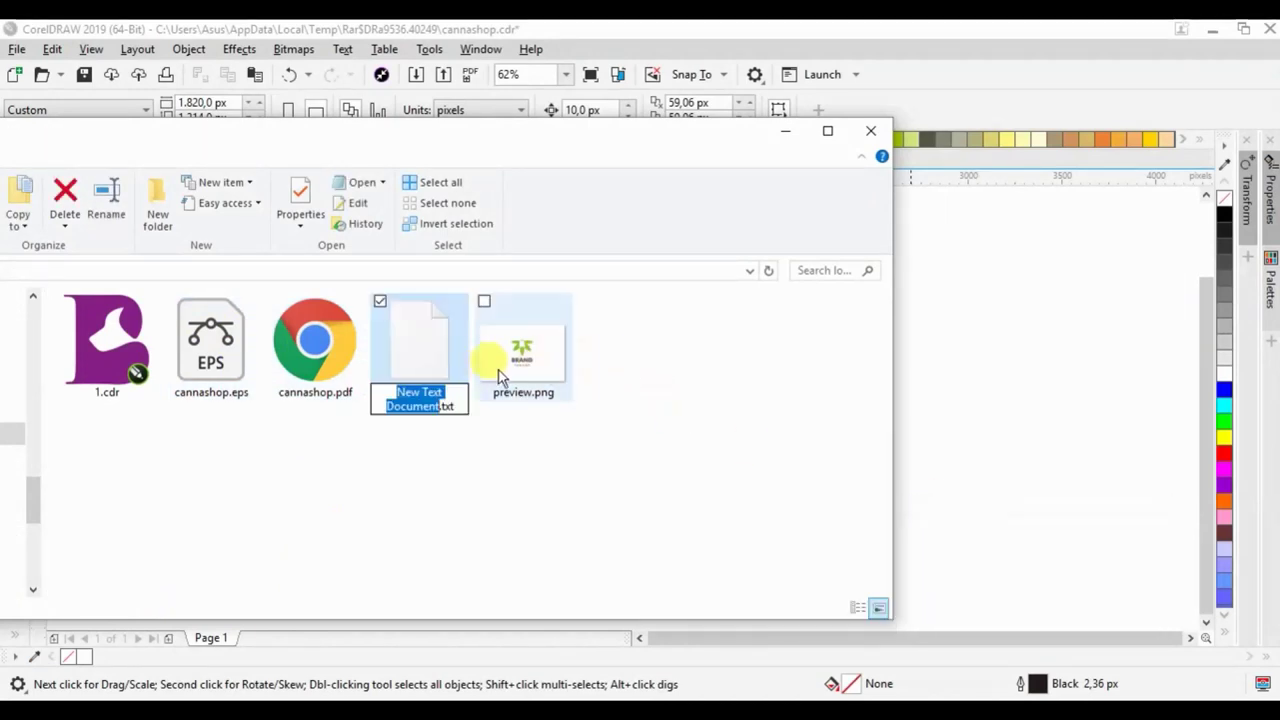
text(Font )
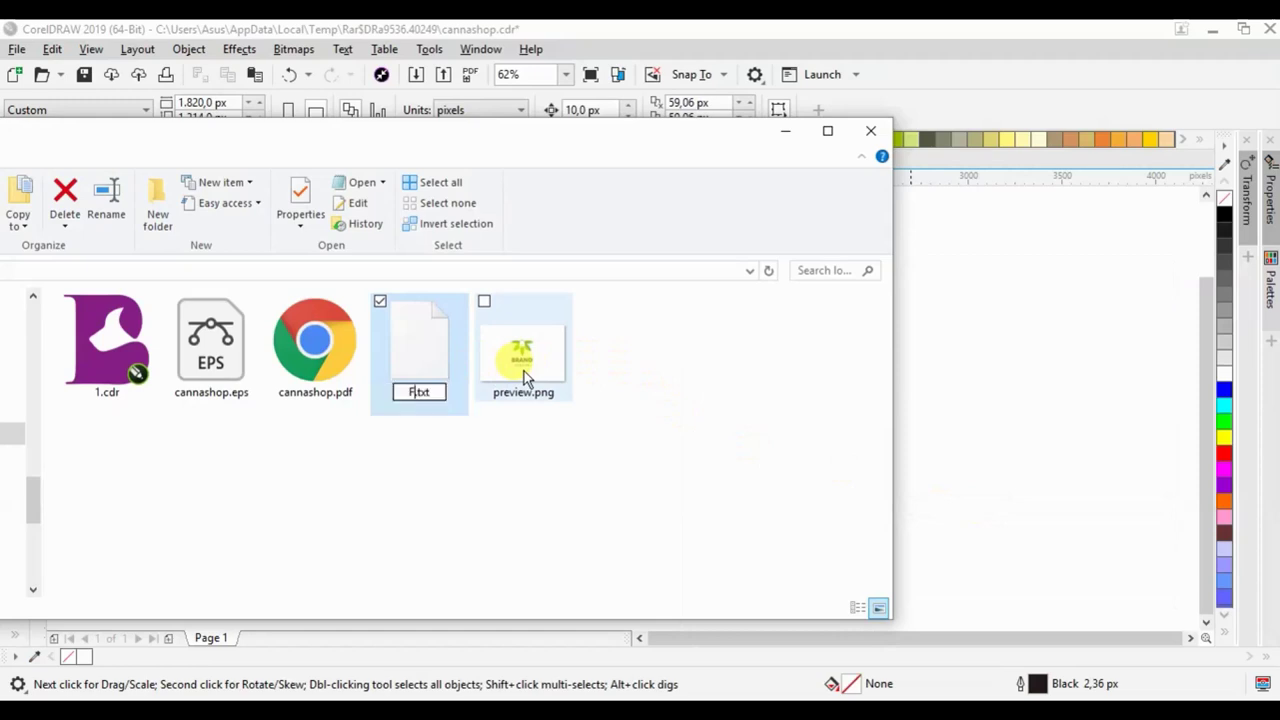
text(info)
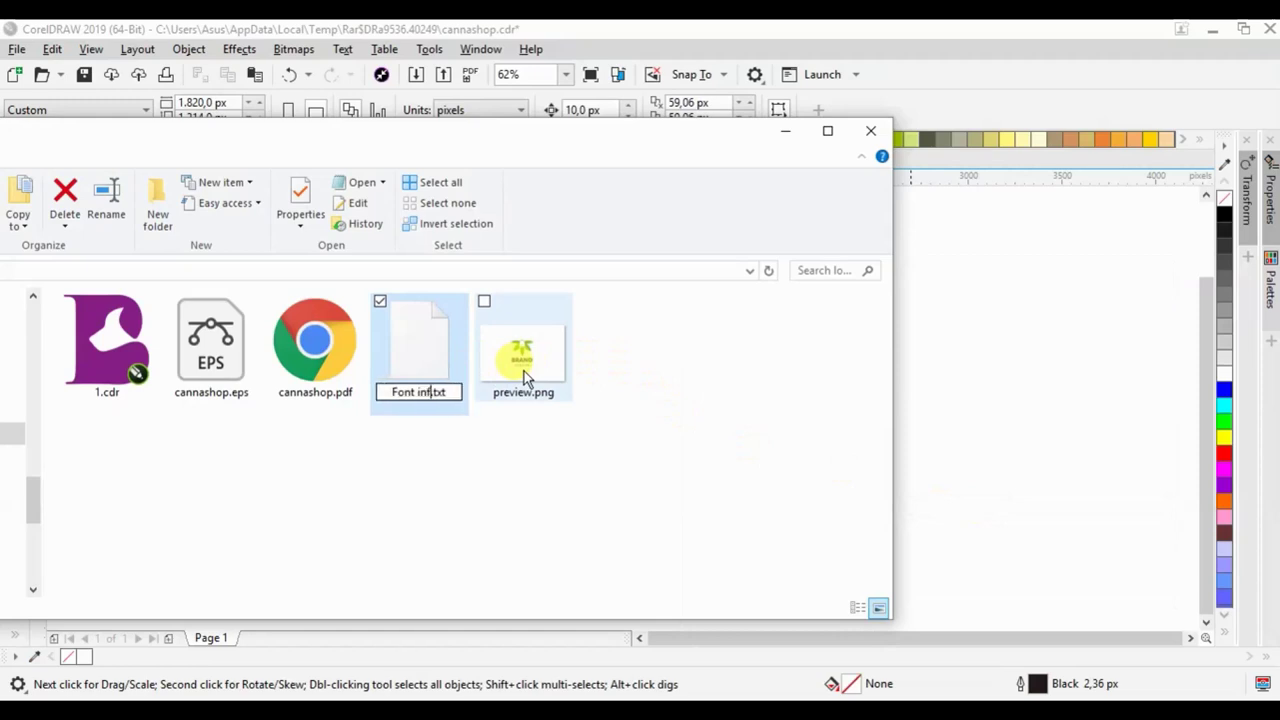
key(Return)
key(Return)
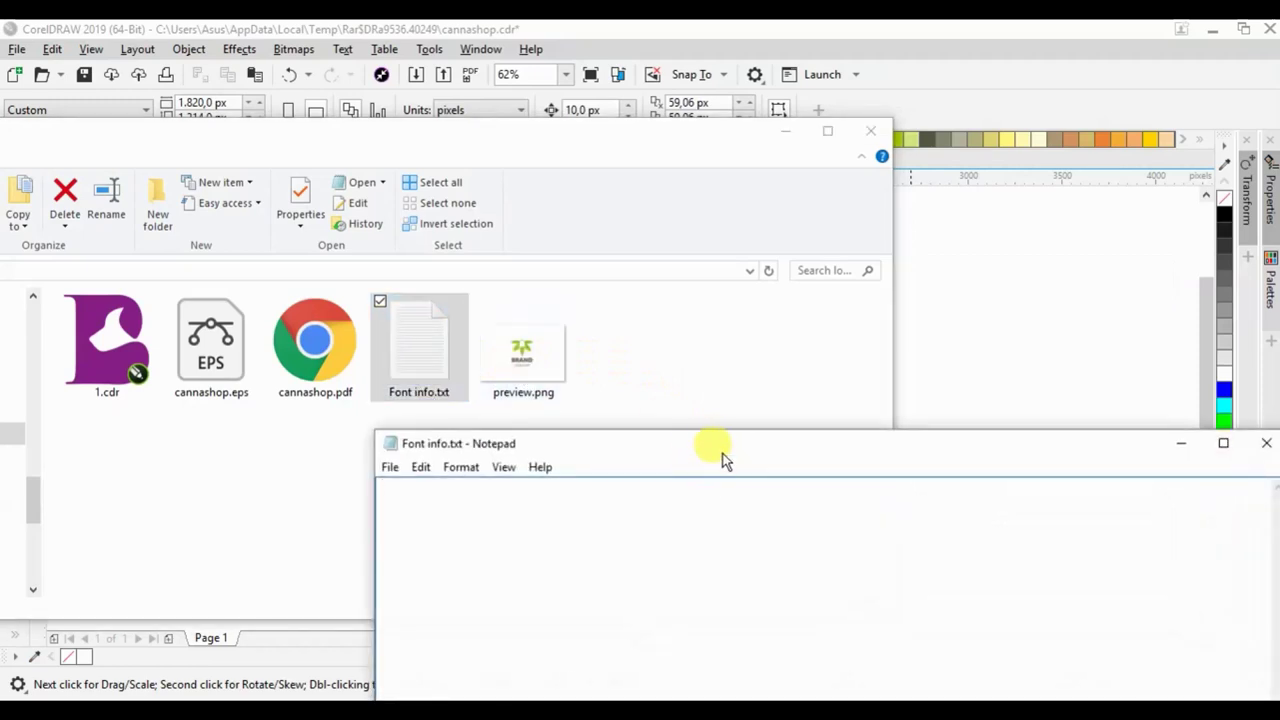
Write "font name futura bold and normal" in the Font info text file, moving its window to check the logo artwork
drag(723, 452, 594, 376)
text(font name futura)
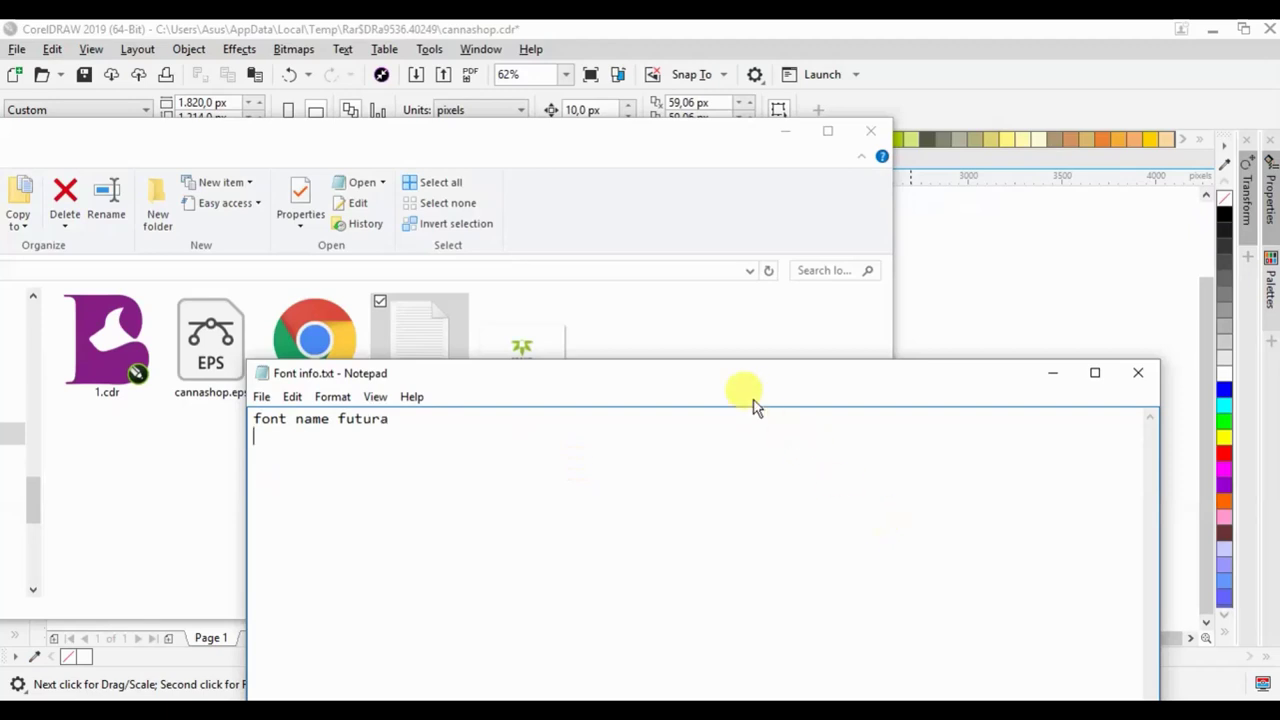
drag(752, 378, 746, 433)
click(966, 351)
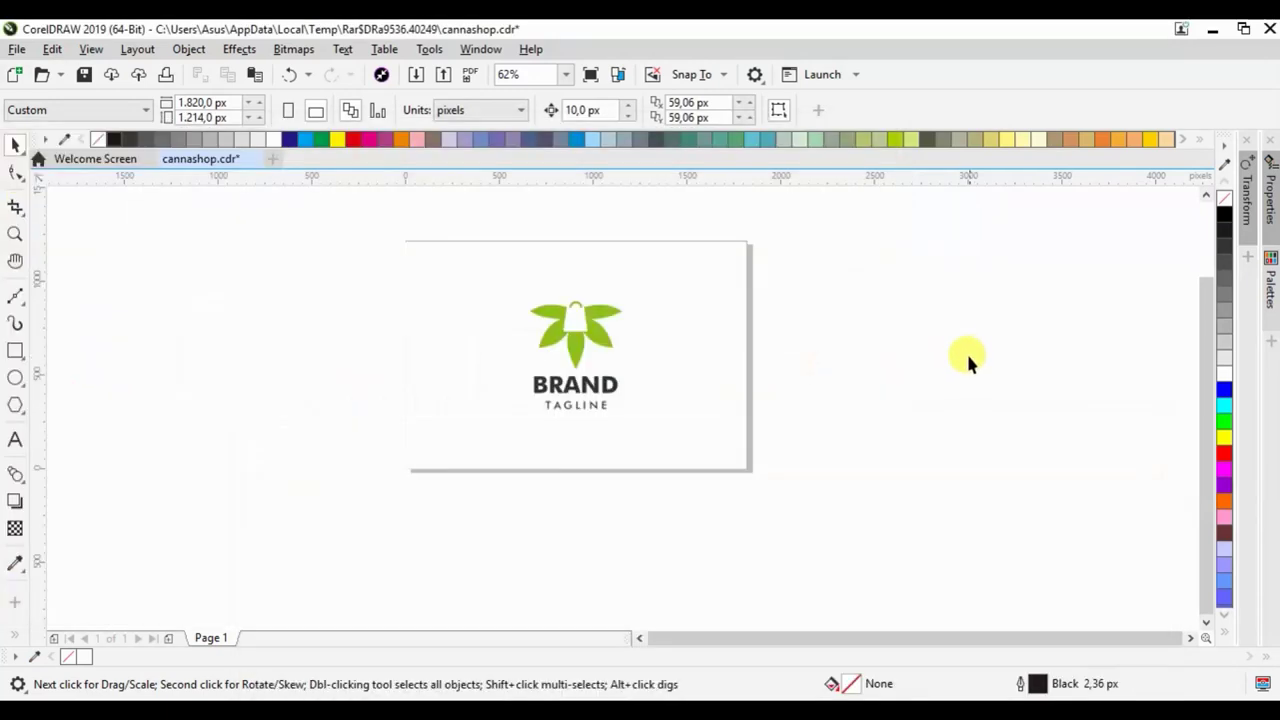
click(295, 712)
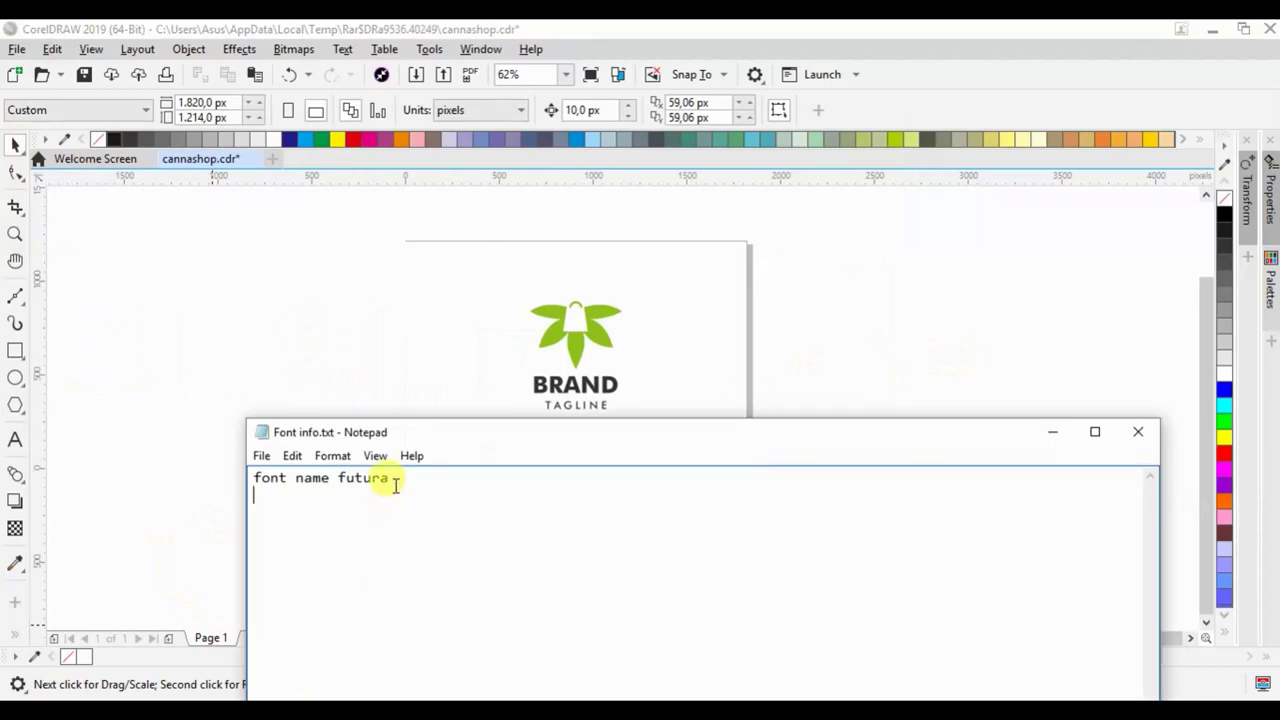
click(338, 478)
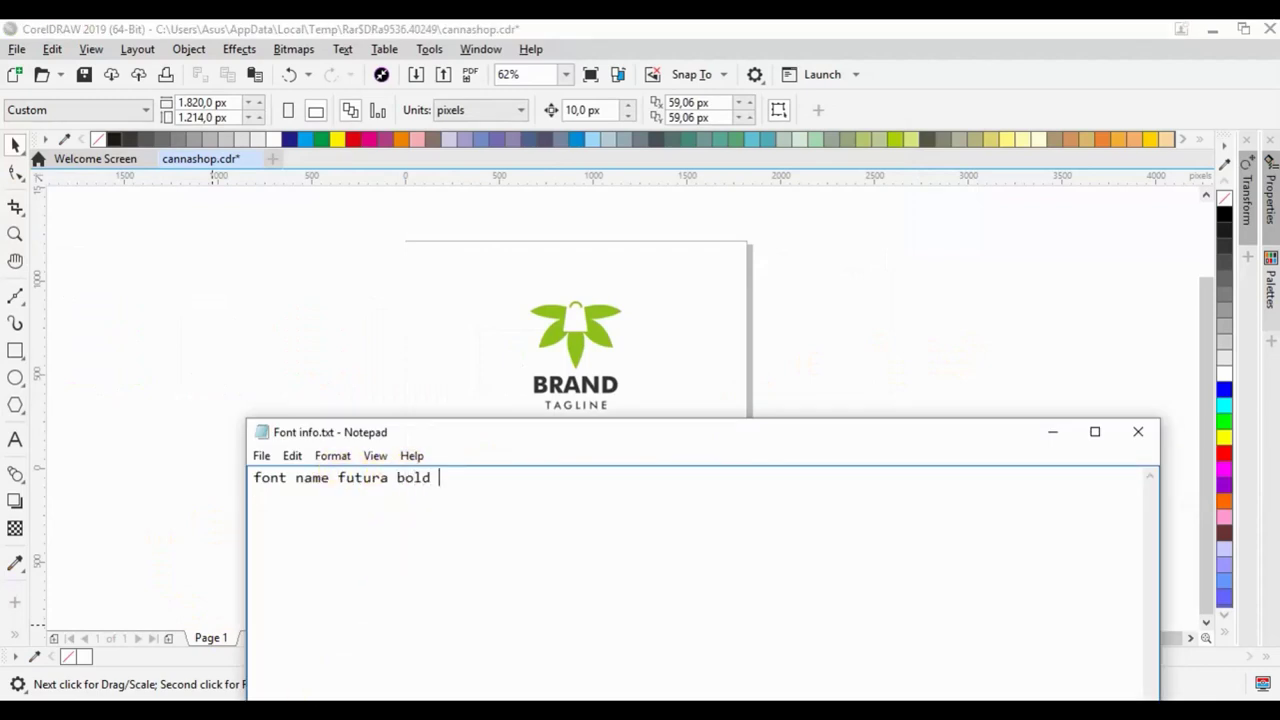
text(bold and normal)
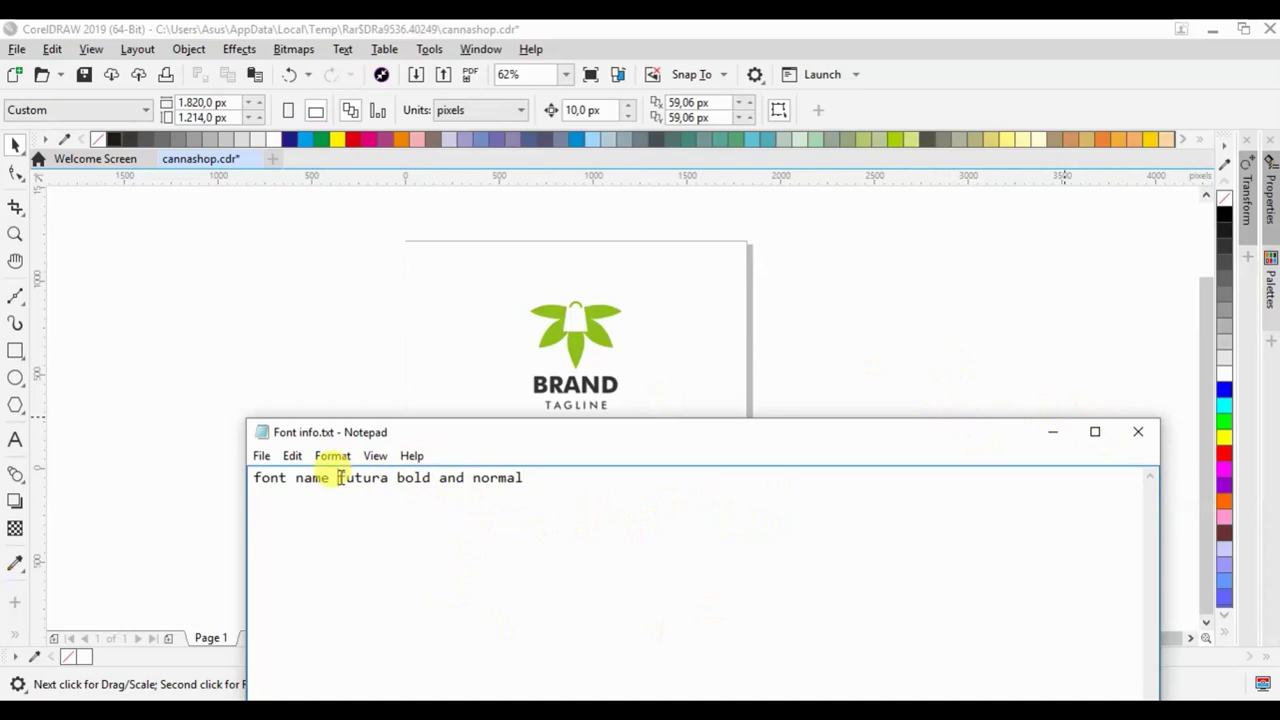
Close the Font info text file, saving its changes
drag(338, 478, 432, 478)
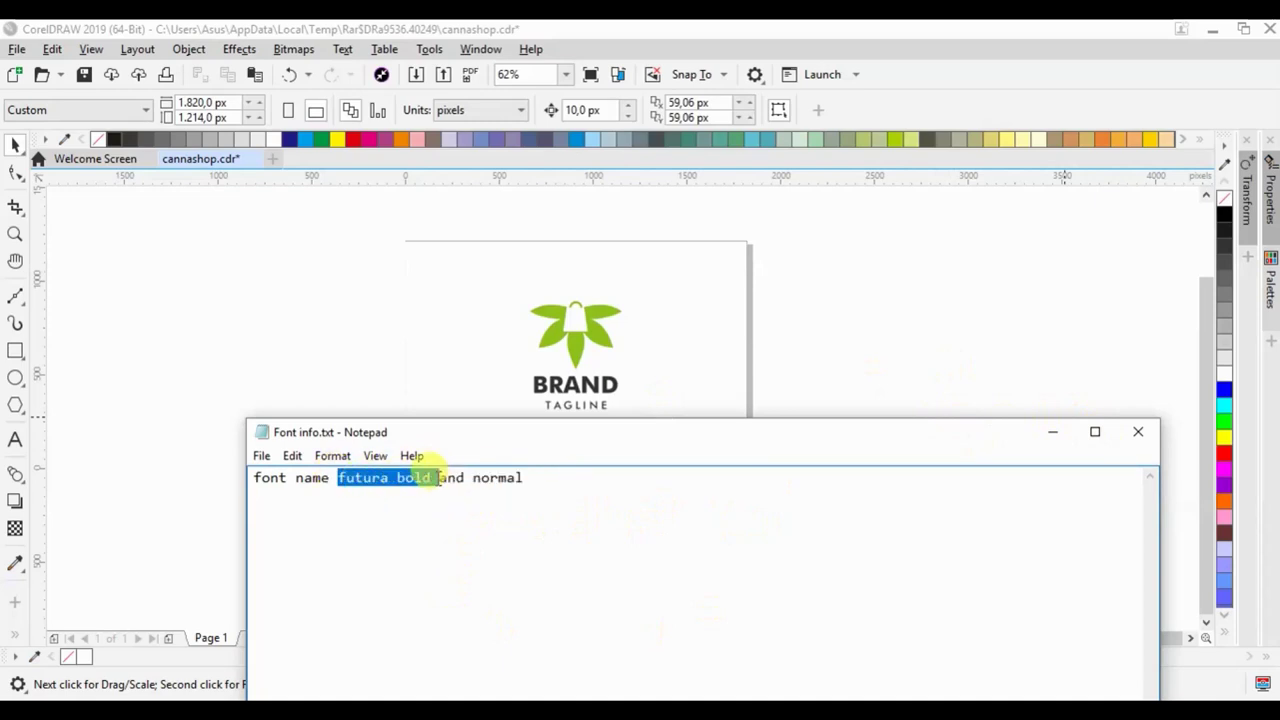
click(471, 491)
click(1138, 431)
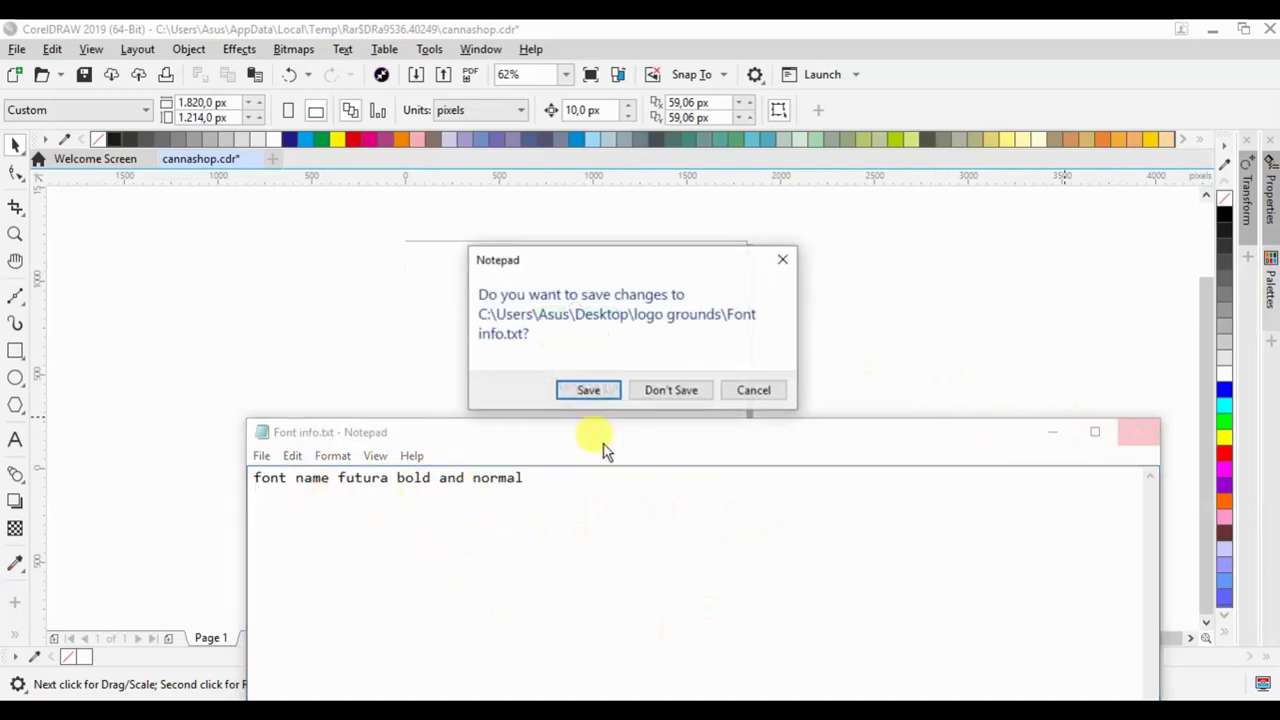
click(588, 391)
Compress cannashop.eps, cannashop.pdf, Font info.txt and preview.png into a legacy-format archive named "cannabis shop.zip" in the logo grounds folder
key(alt+Tab)
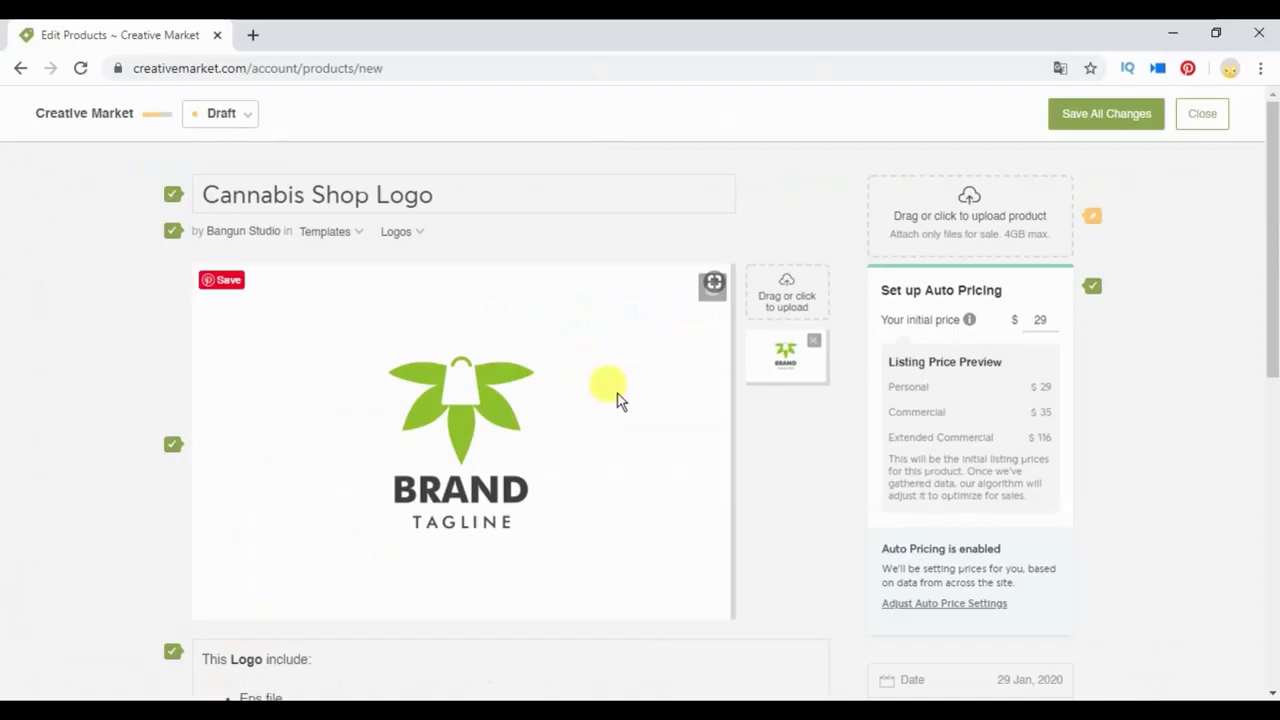
key(alt+Tab)
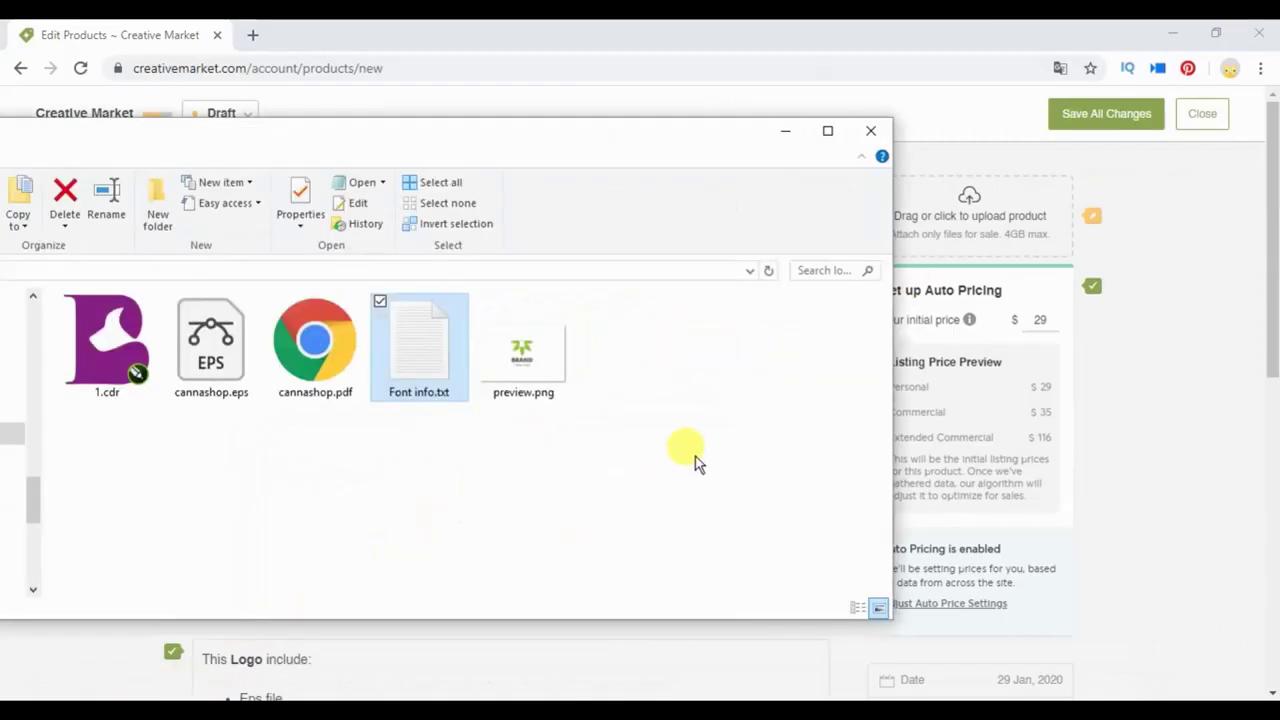
drag(694, 463, 243, 340)
right_click(243, 338)
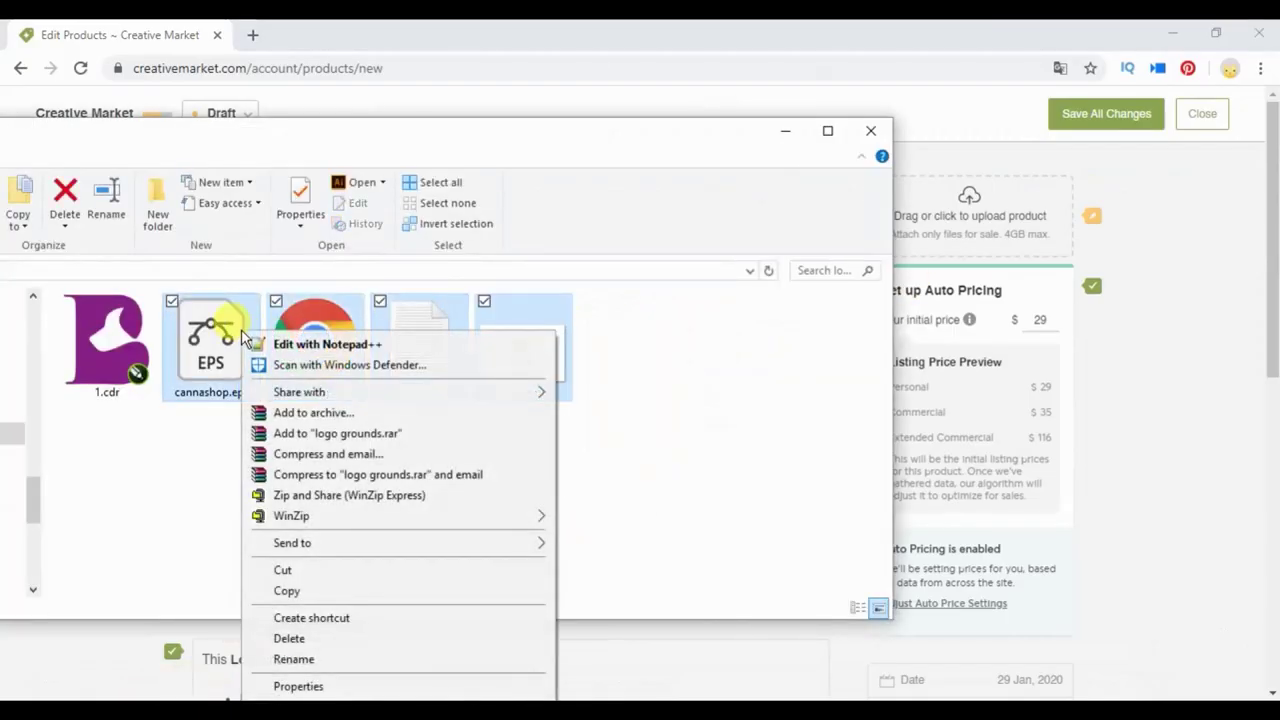
mouse_move(392, 518)
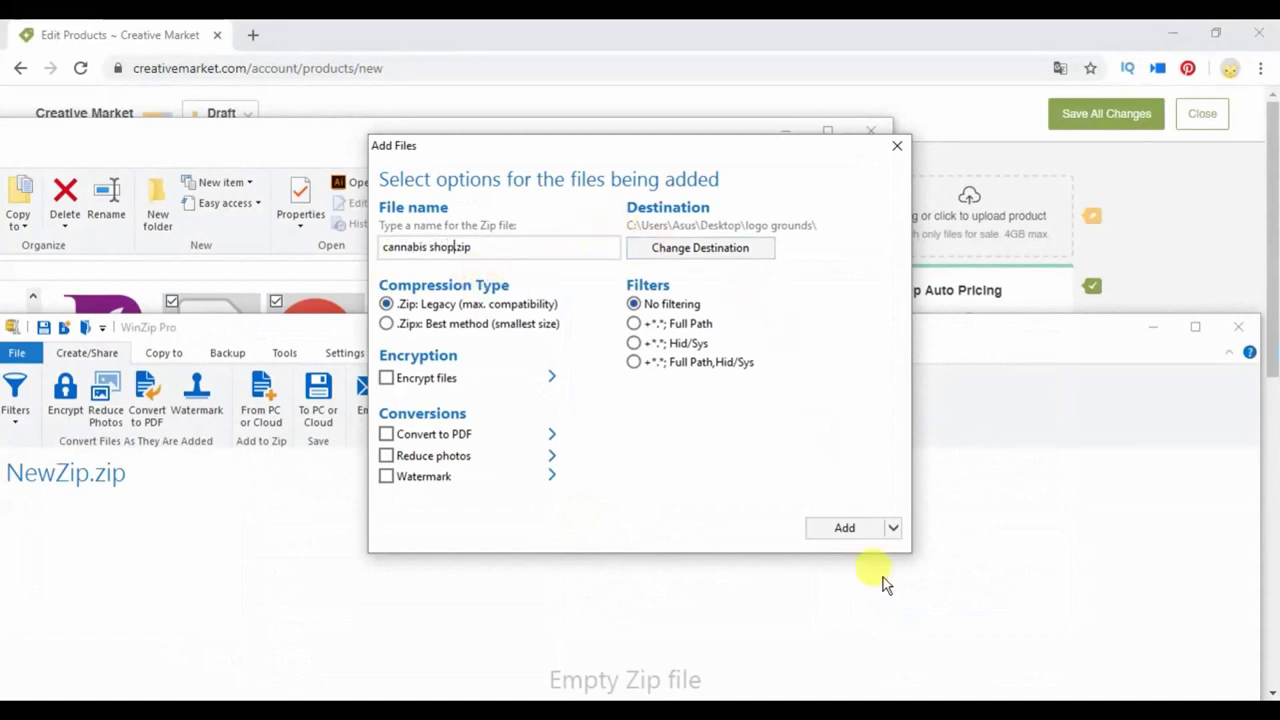
click(846, 527)
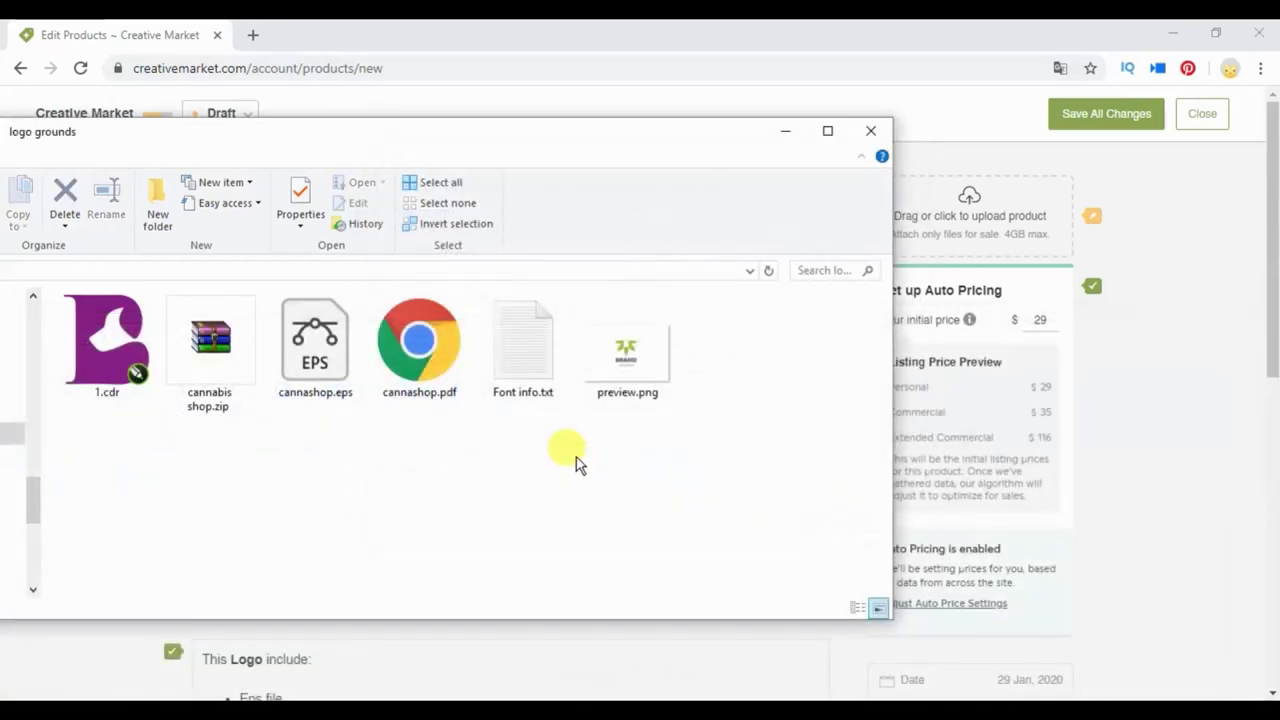
Return to the Creative Market product page and upload cannabis shop.zip as the product file
click(212, 370)
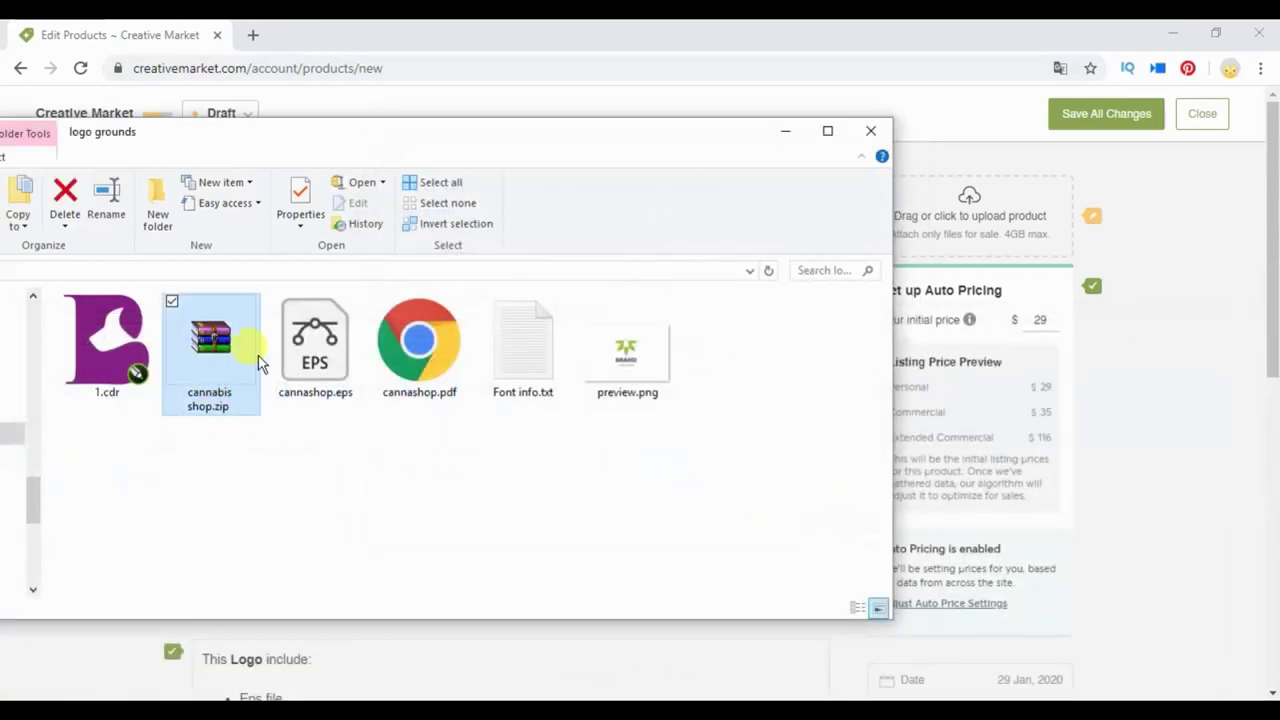
click(1125, 243)
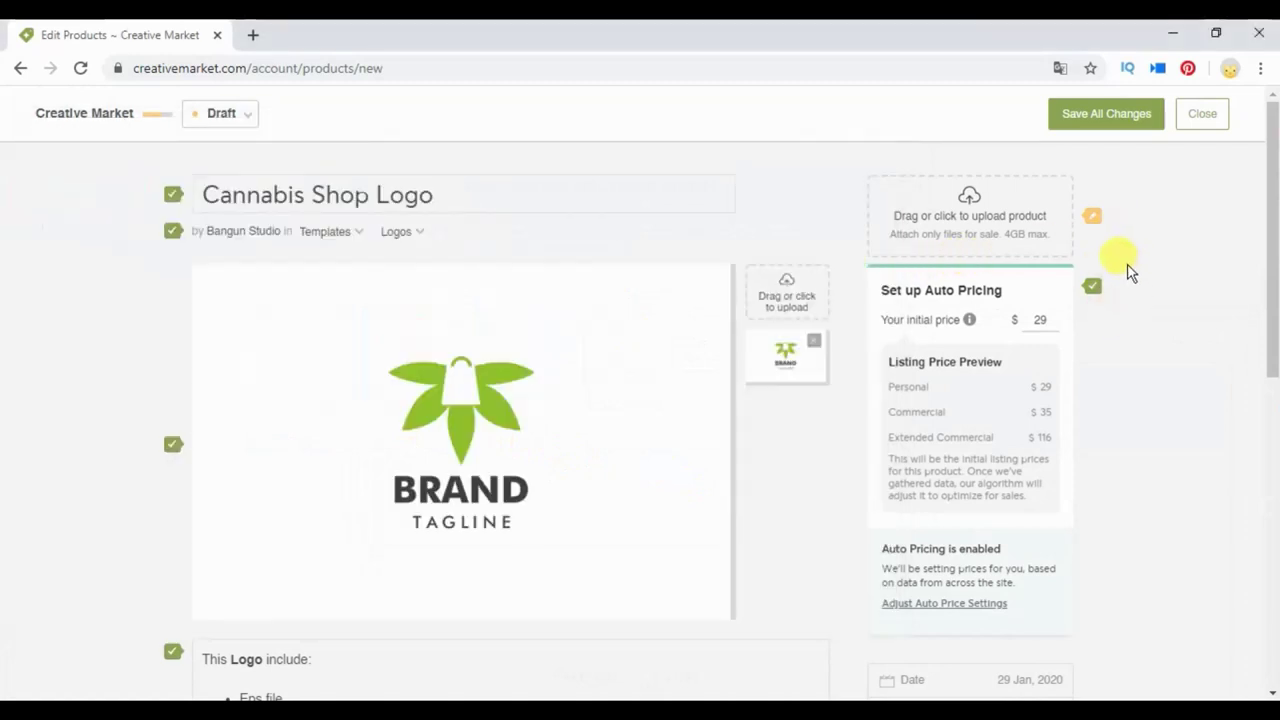
click(929, 246)
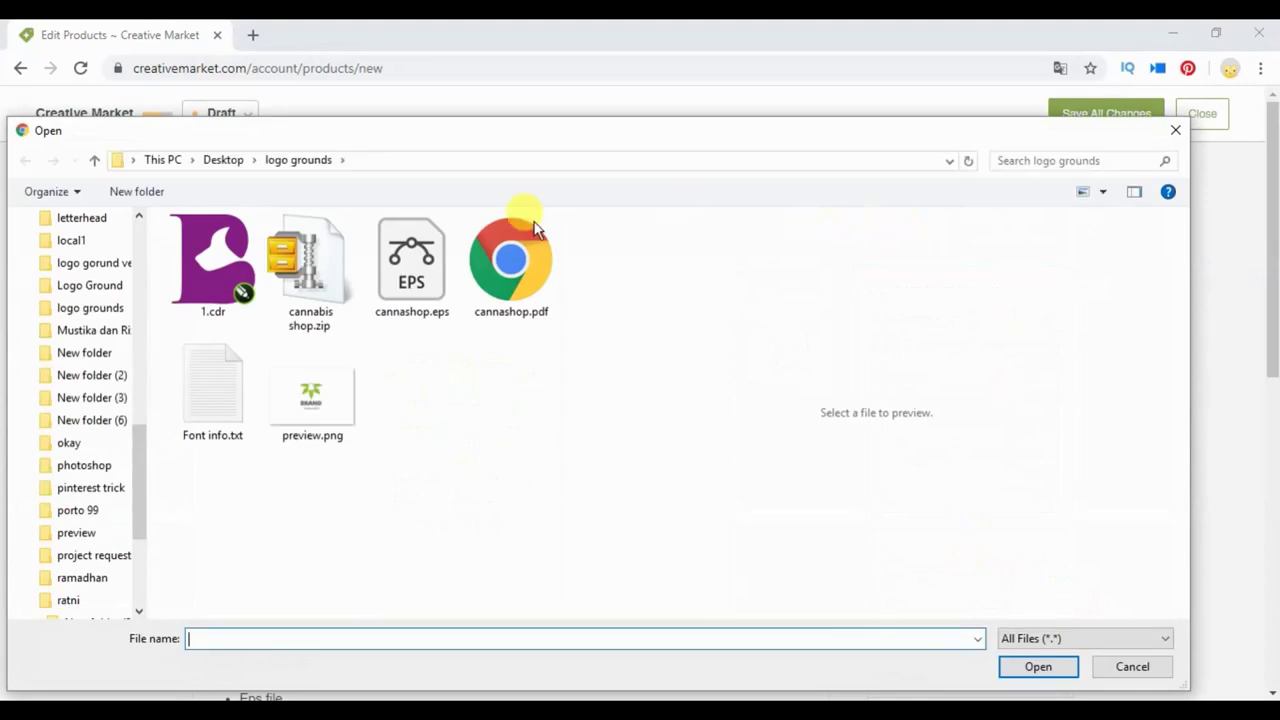
click(303, 276)
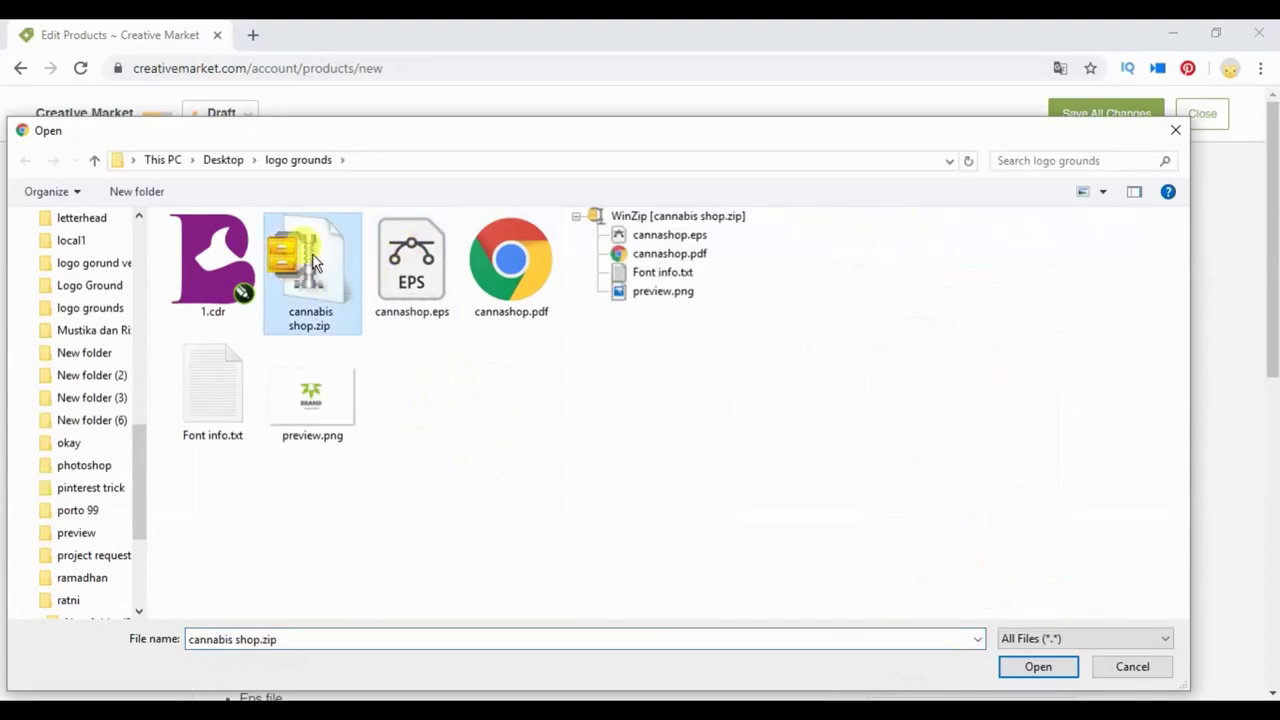
double_click(313, 262)
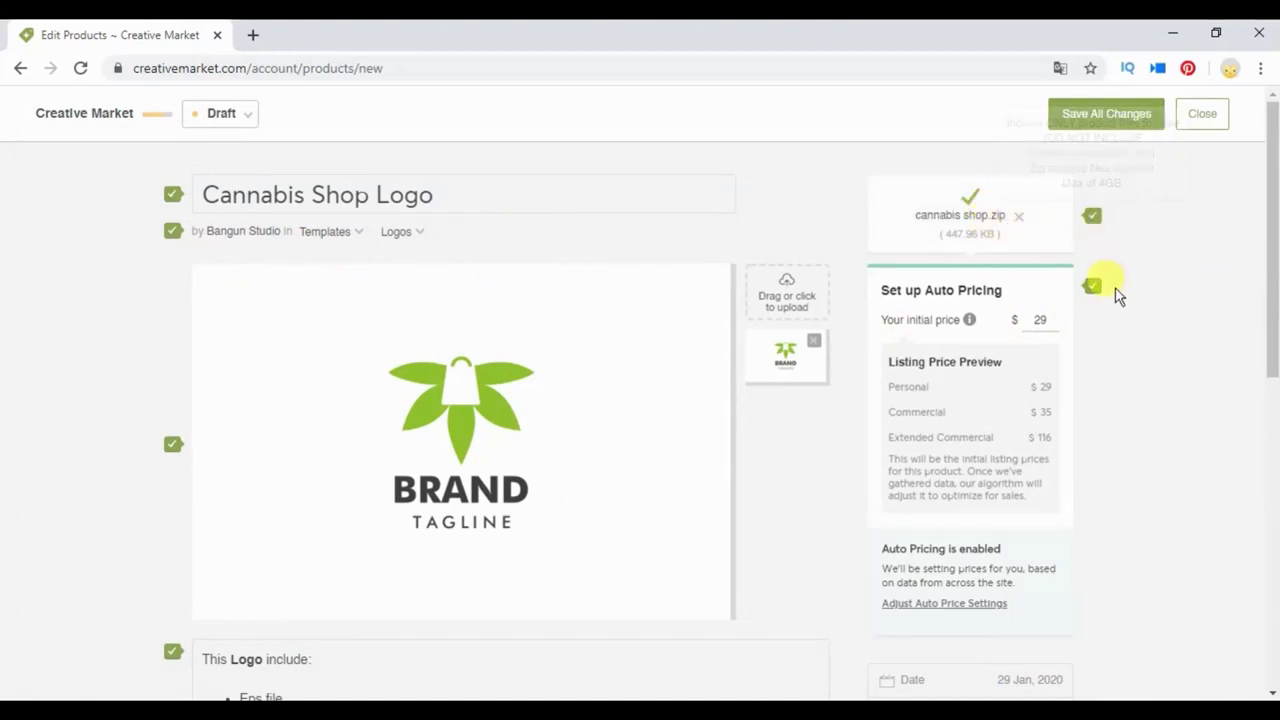
Set the product's initial price to $32
scroll(1118, 295, down, 2)
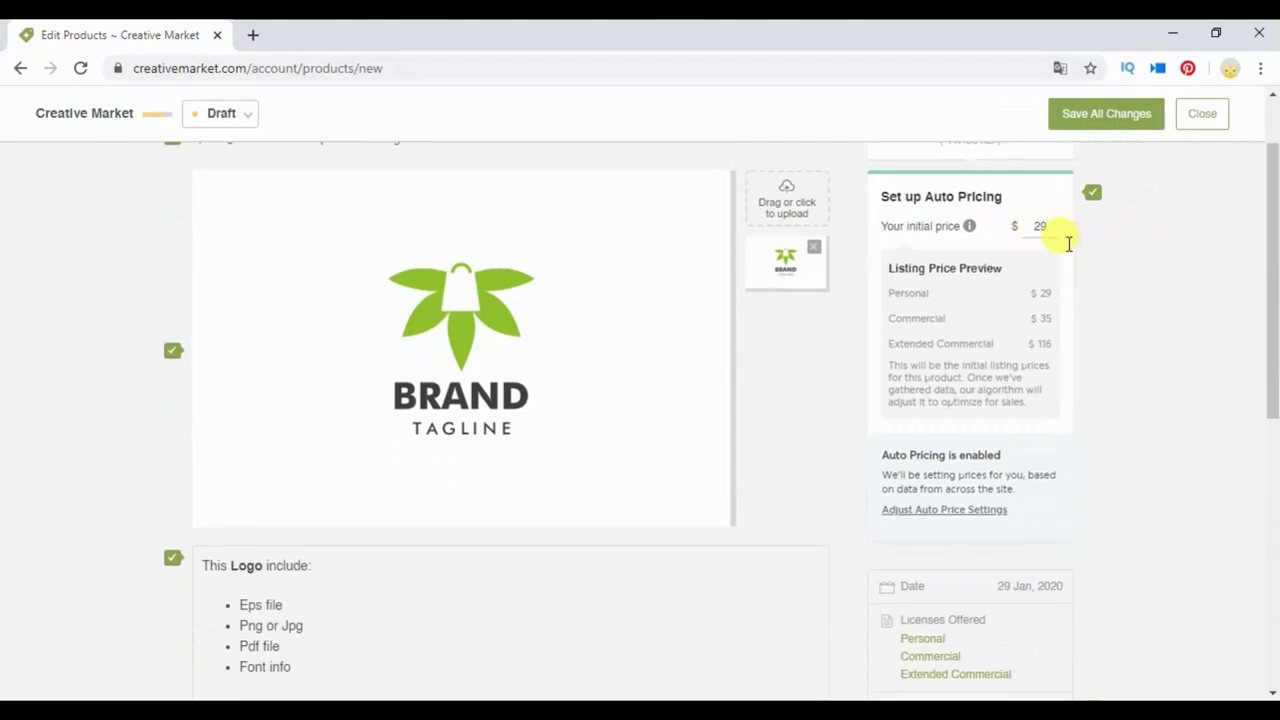
click(1068, 243)
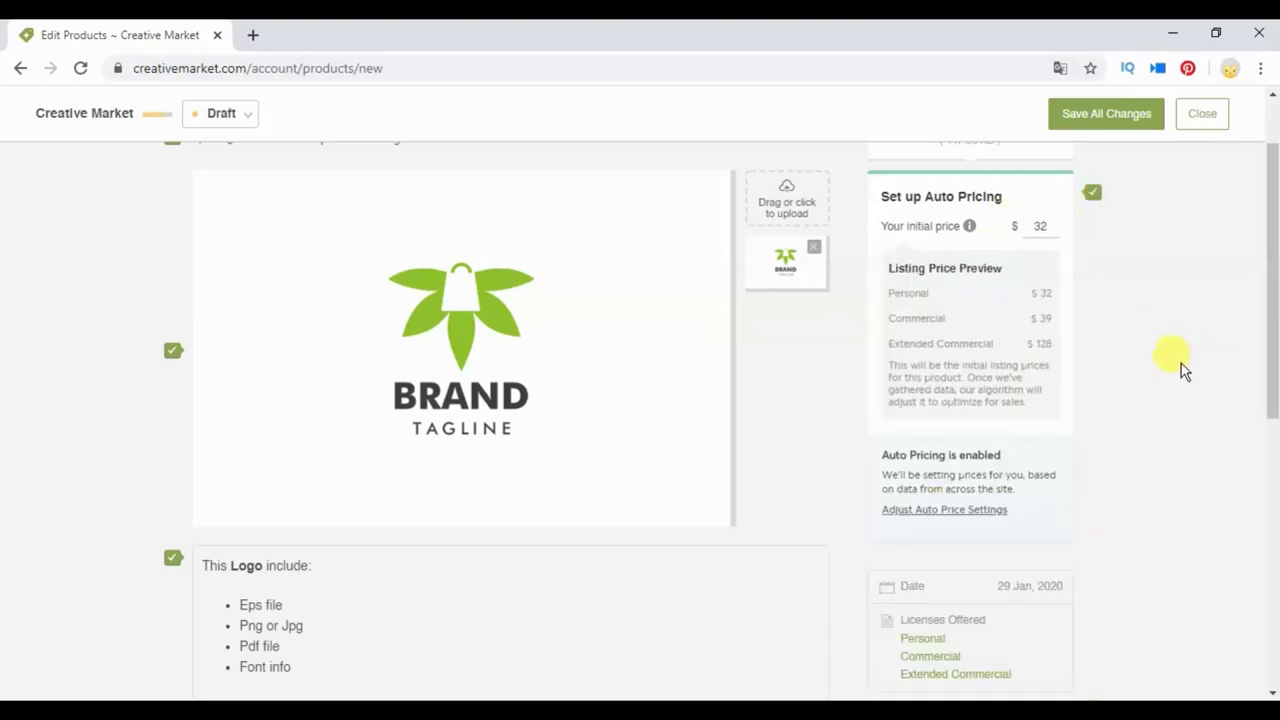
Mark the product as compatible with Illustrator, Photoshop and Affinity Designer, checking the remaining programs offered
scroll(1087, 337, down, 2)
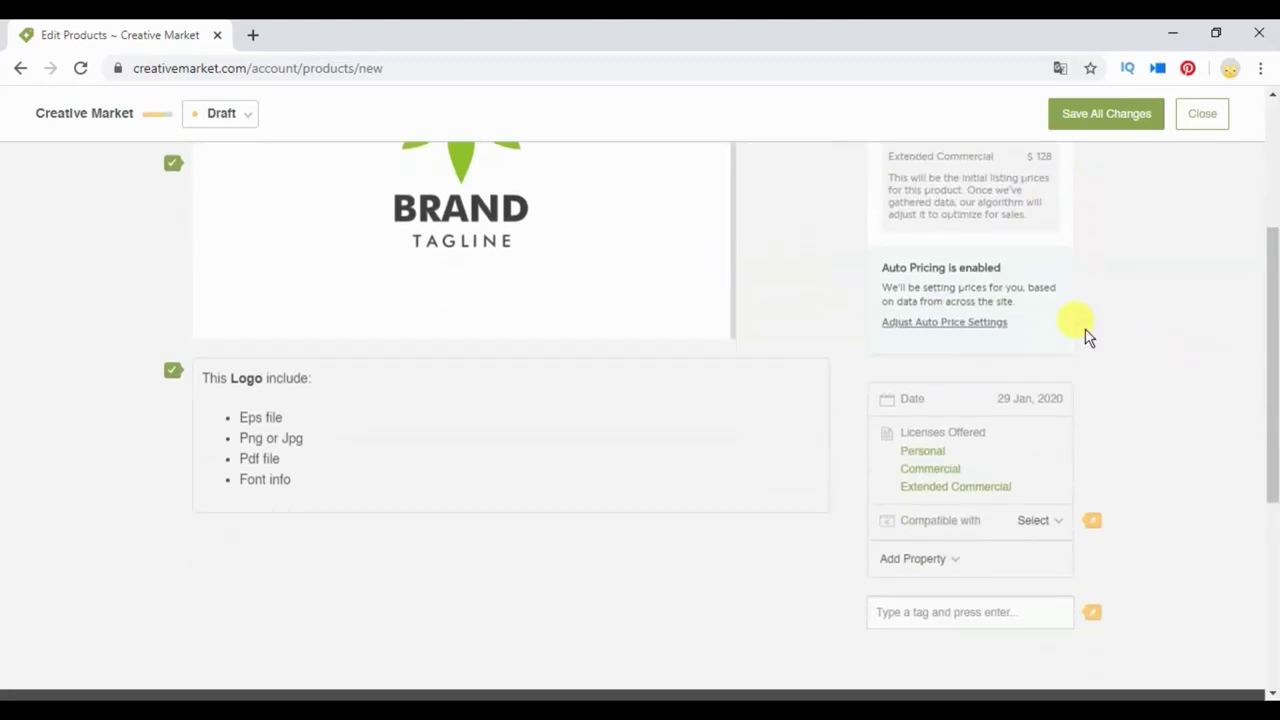
scroll(1087, 337, down, 1)
click(1035, 426)
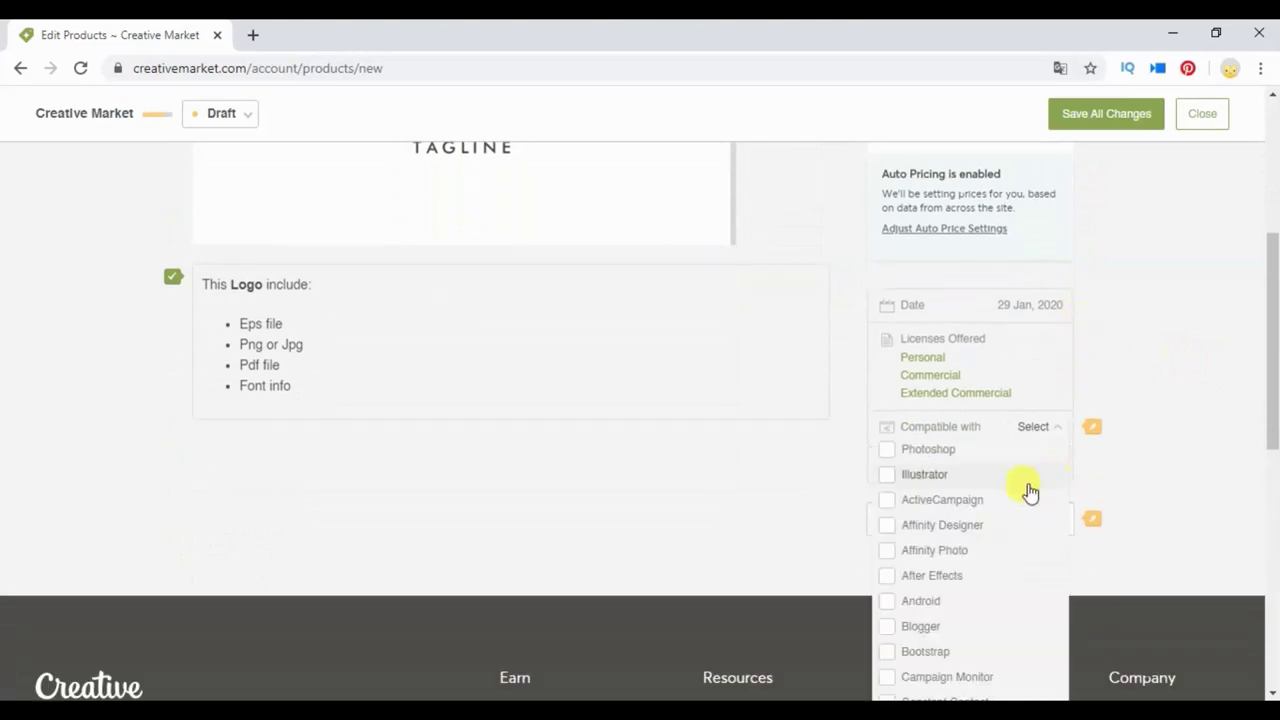
click(912, 475)
click(928, 449)
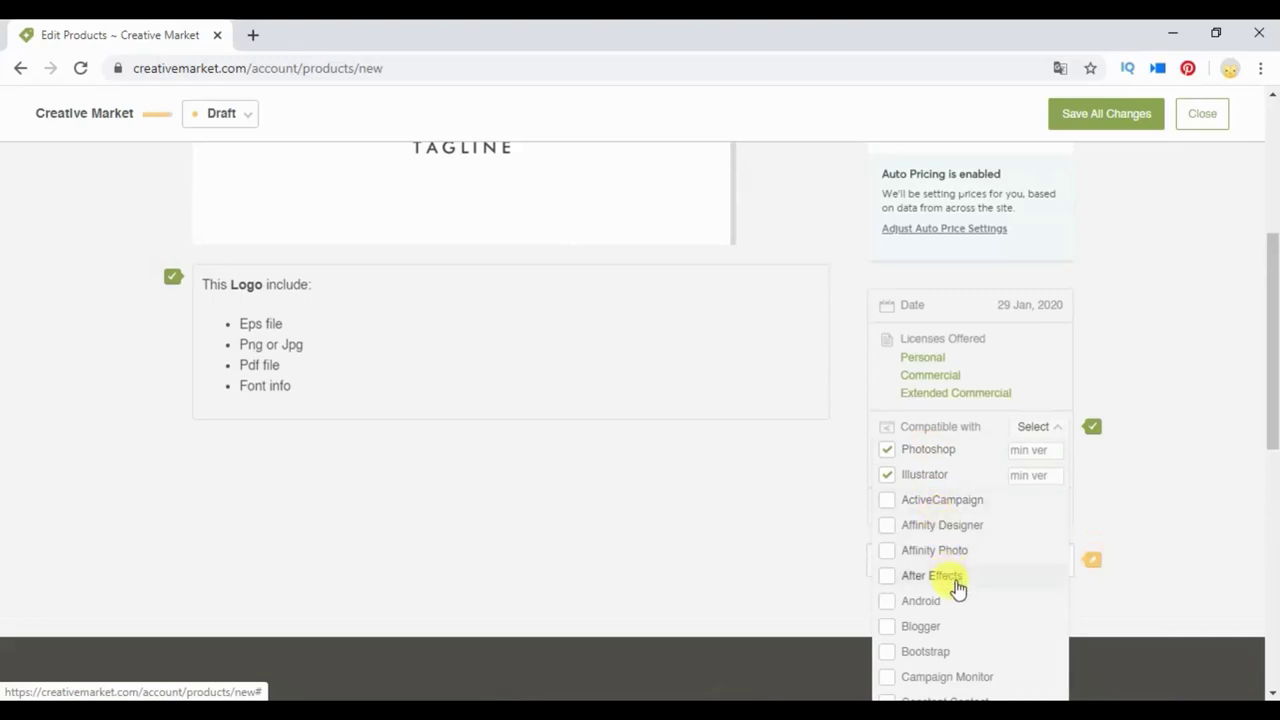
scroll(948, 622, down, 1)
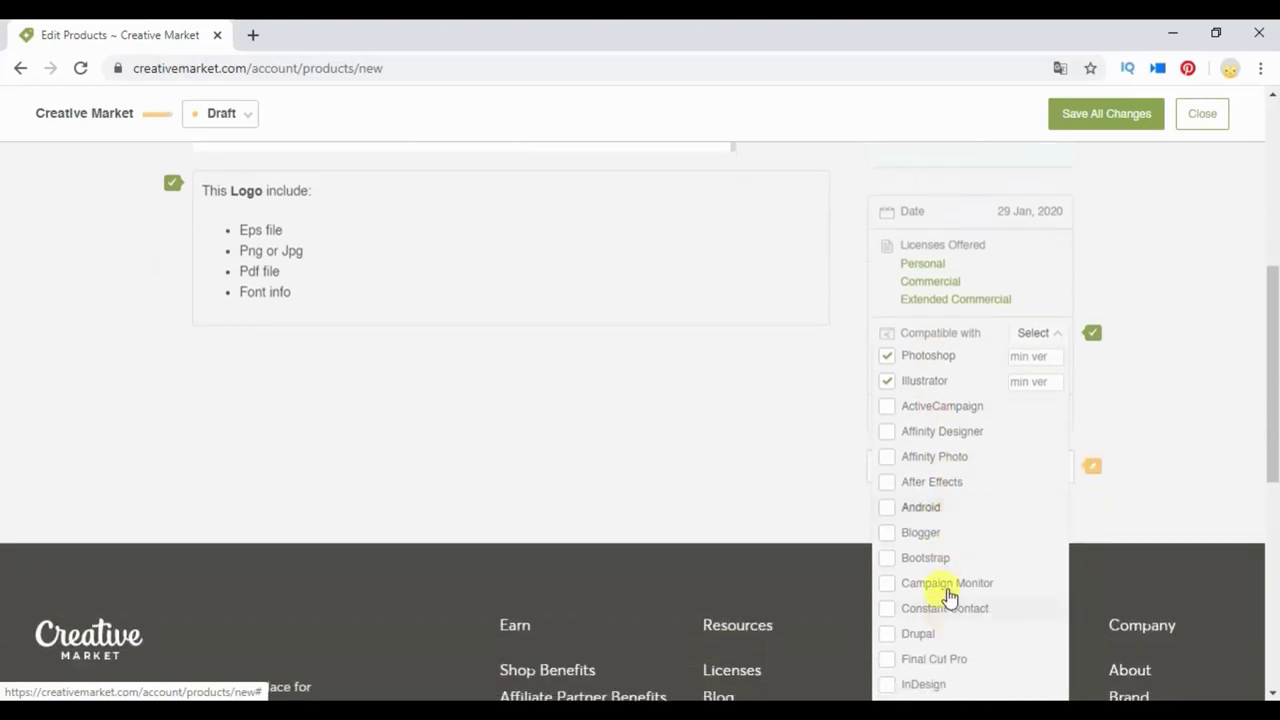
click(930, 431)
scroll(958, 538, down, 1)
scroll(980, 590, down, 1)
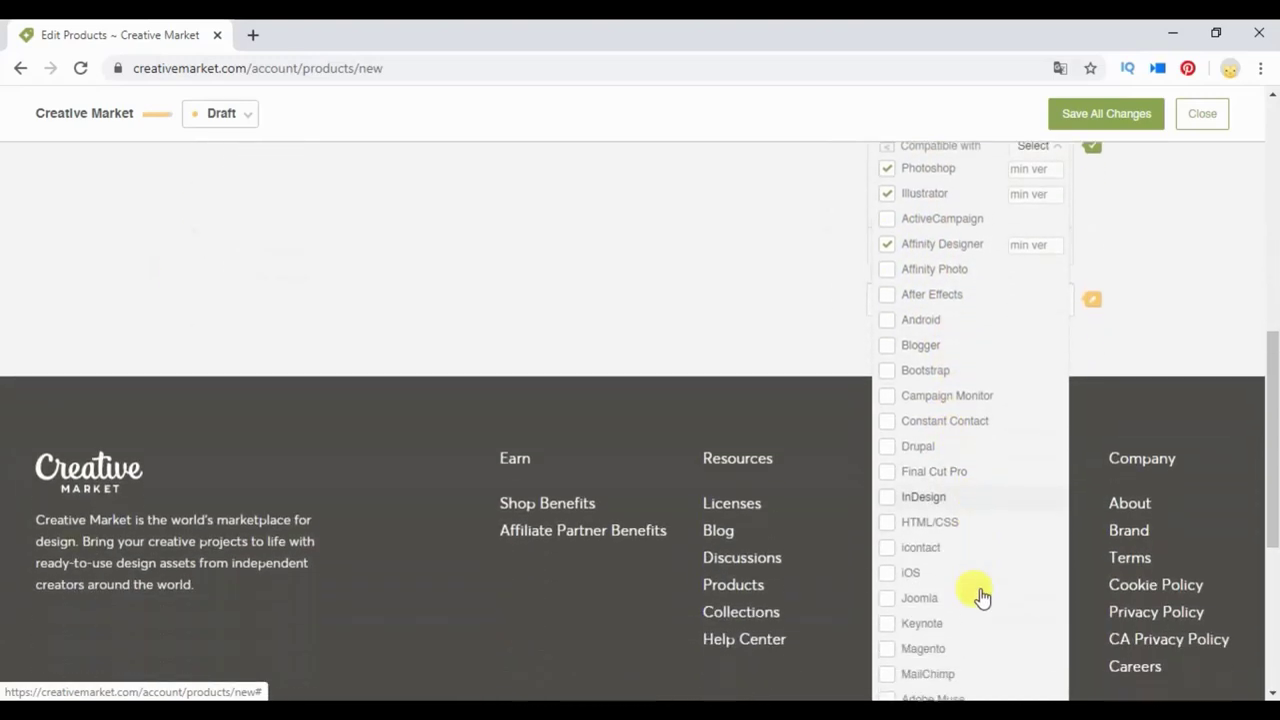
scroll(980, 580, down, 1)
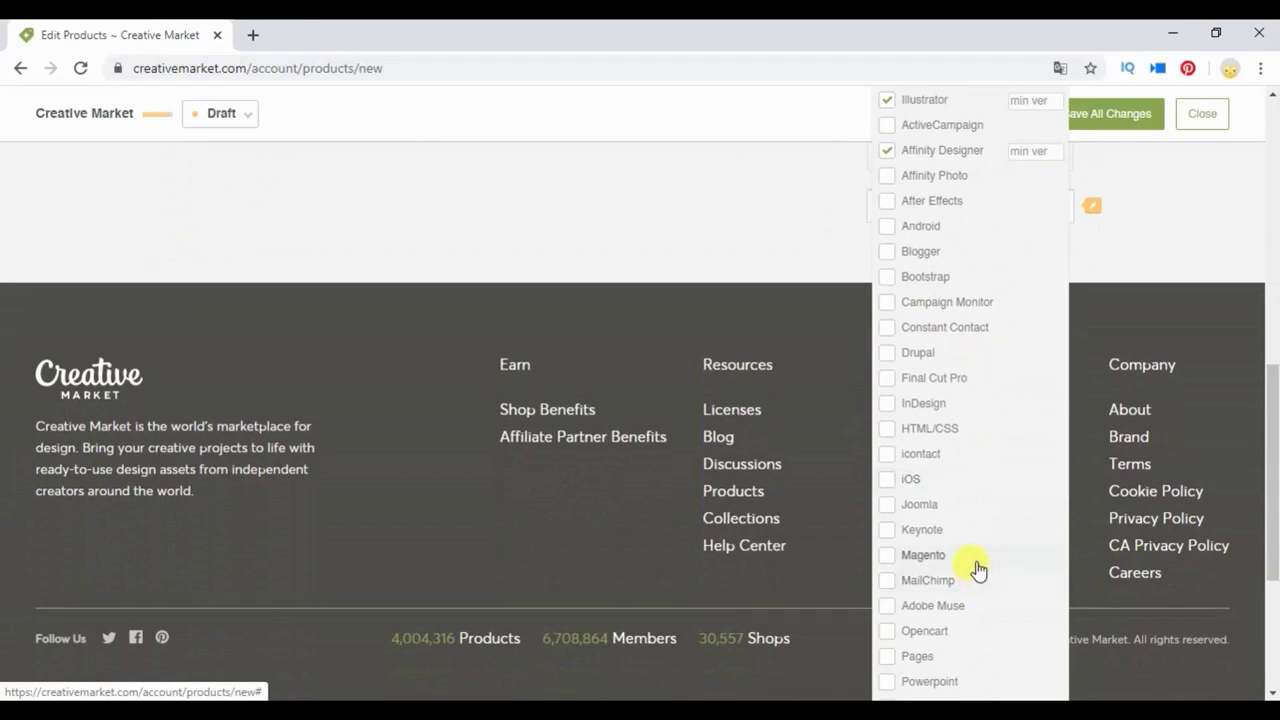
scroll(978, 567, down, 2)
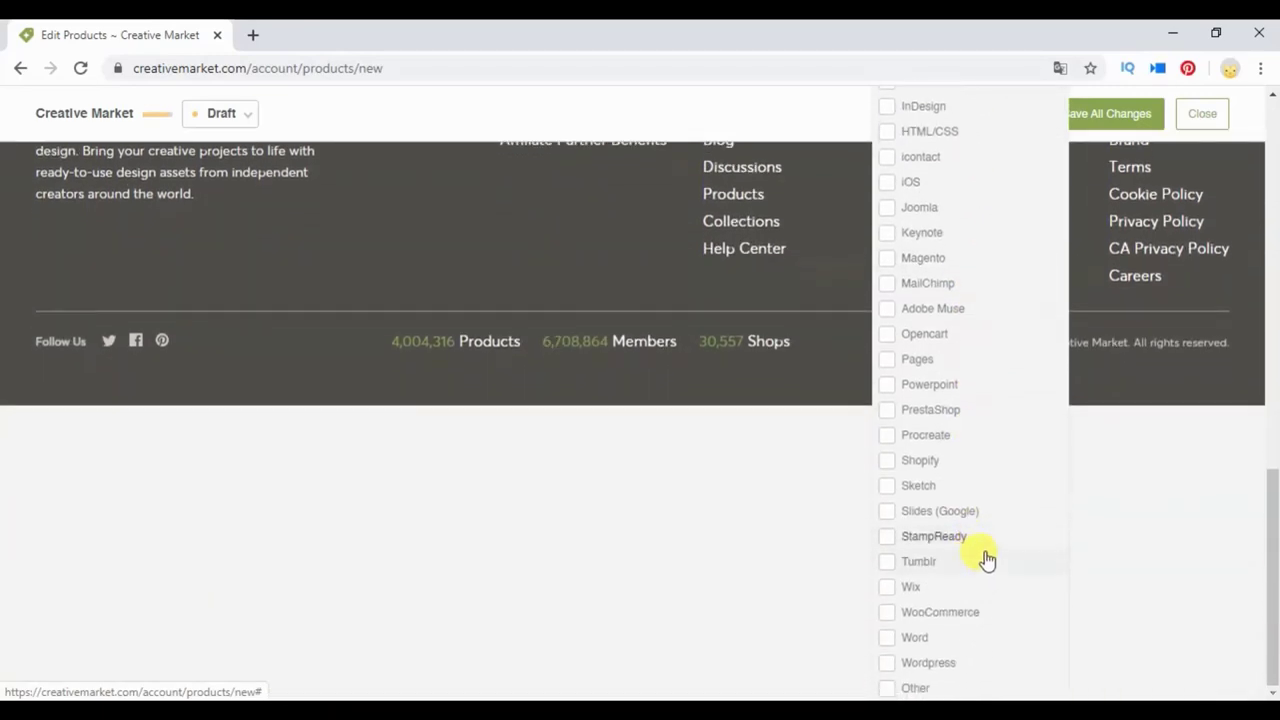
scroll(990, 555, up, 1)
click(1140, 320)
Add a DPI property to the product and set it to 300
click(916, 418)
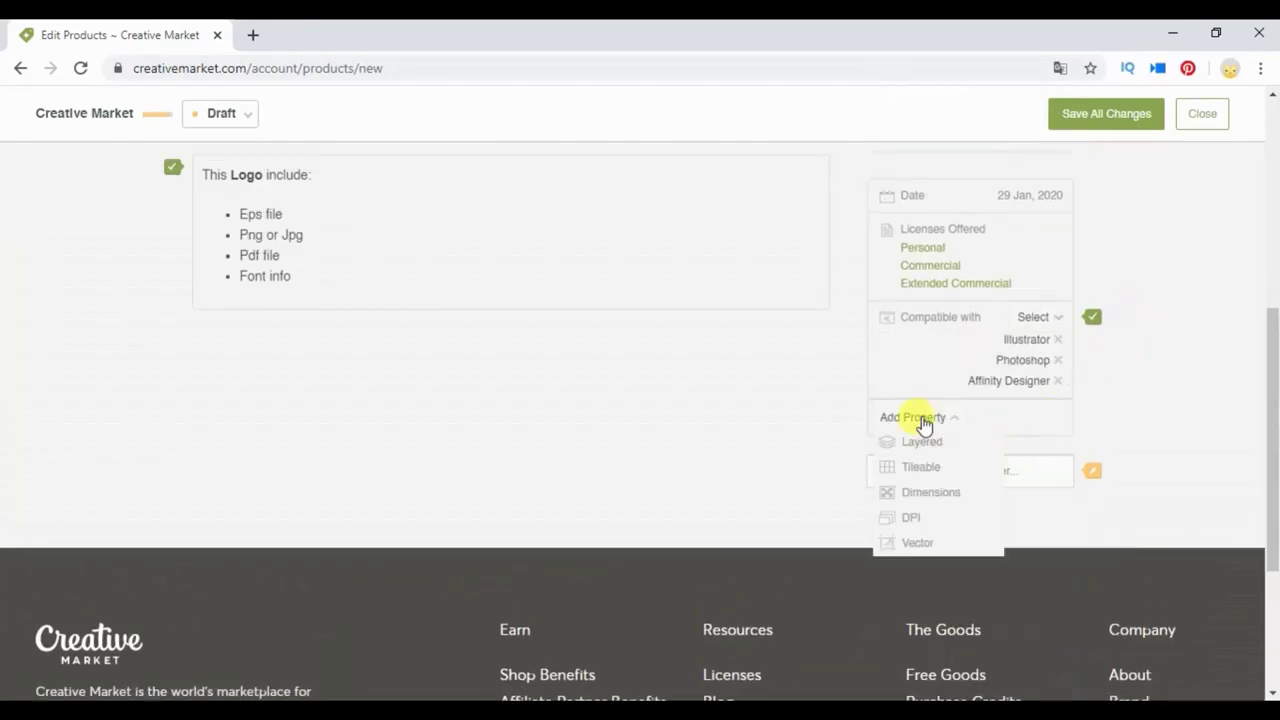
click(948, 518)
click(1018, 414)
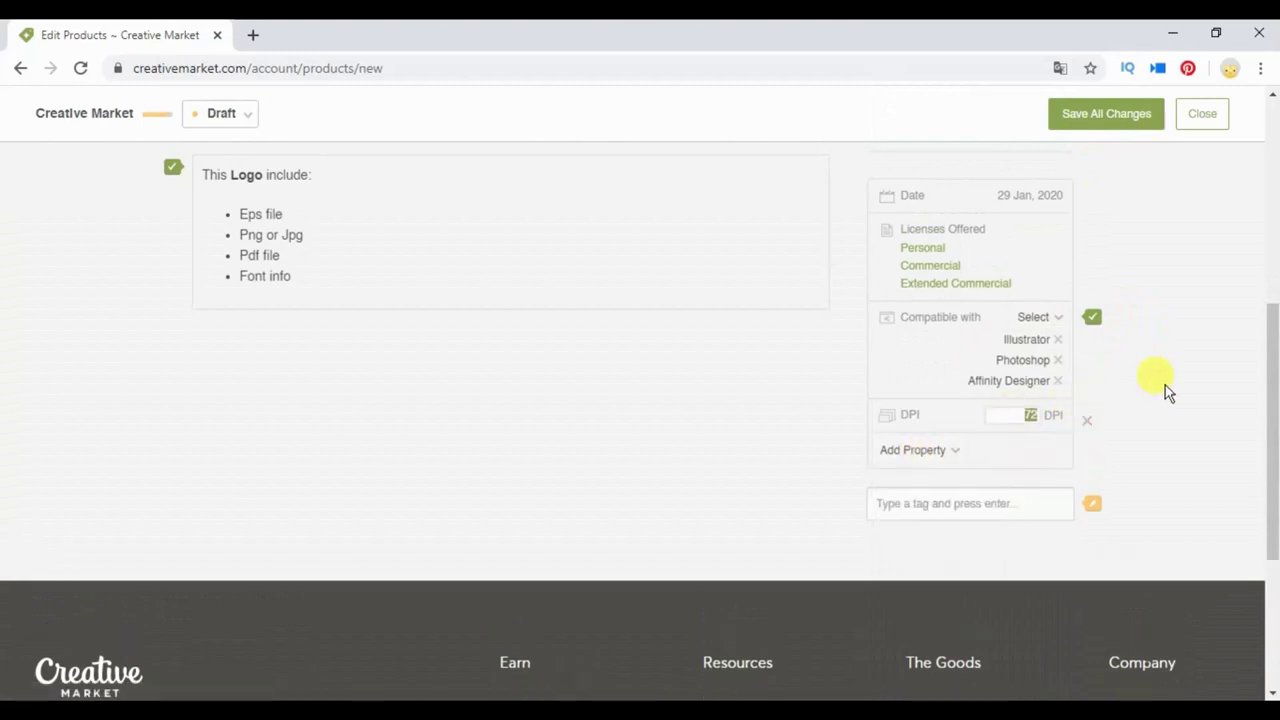
text(300)
Add the Vector property to the product and check the remaining properties offered
click(905, 450)
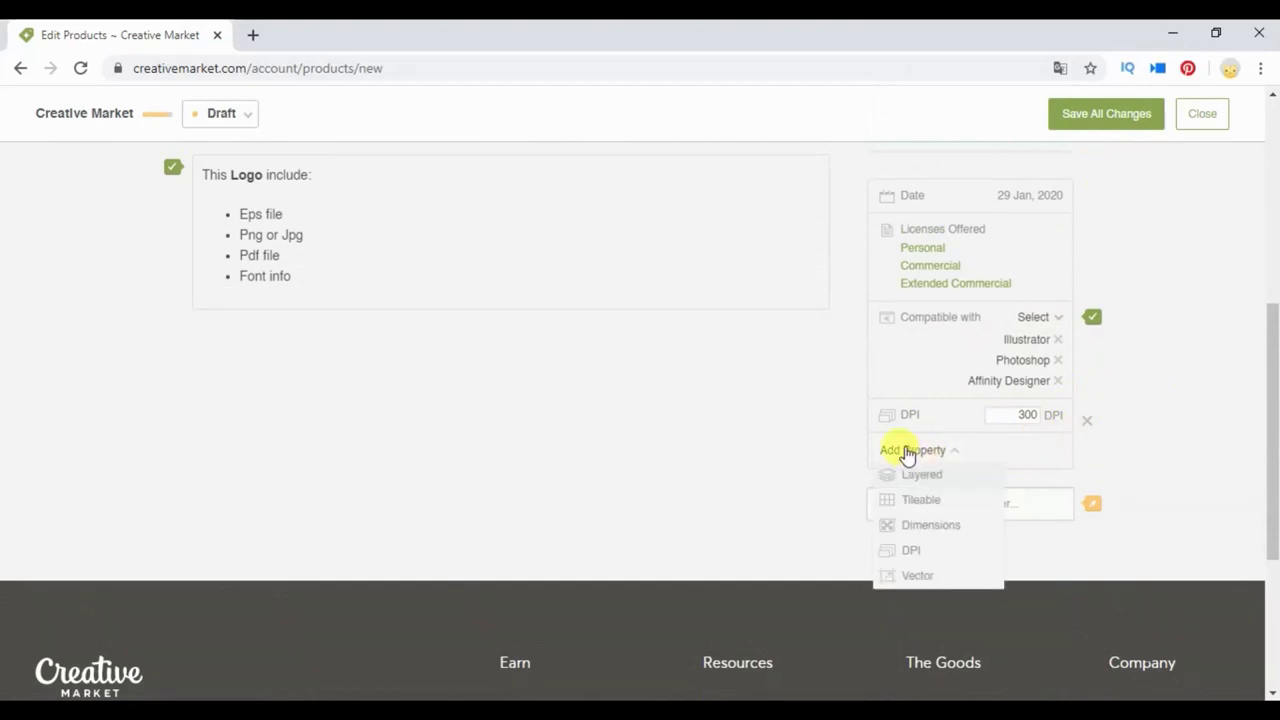
click(935, 577)
click(910, 486)
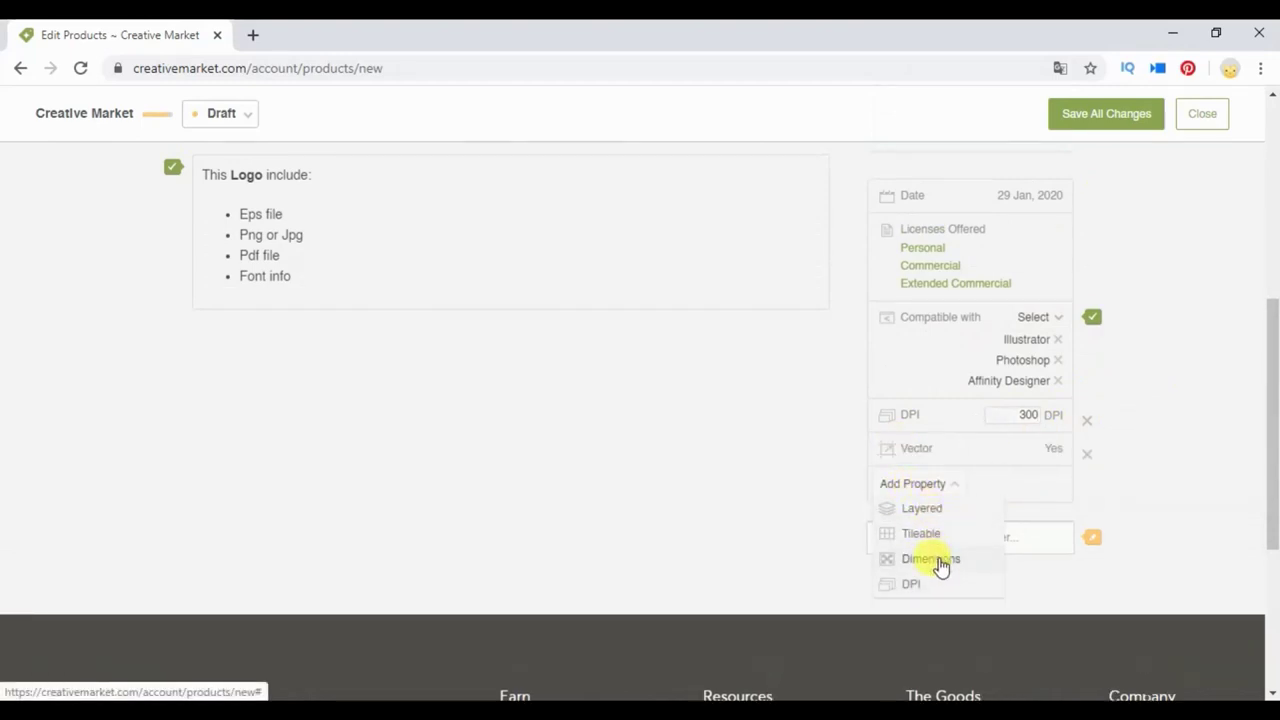
click(1137, 486)
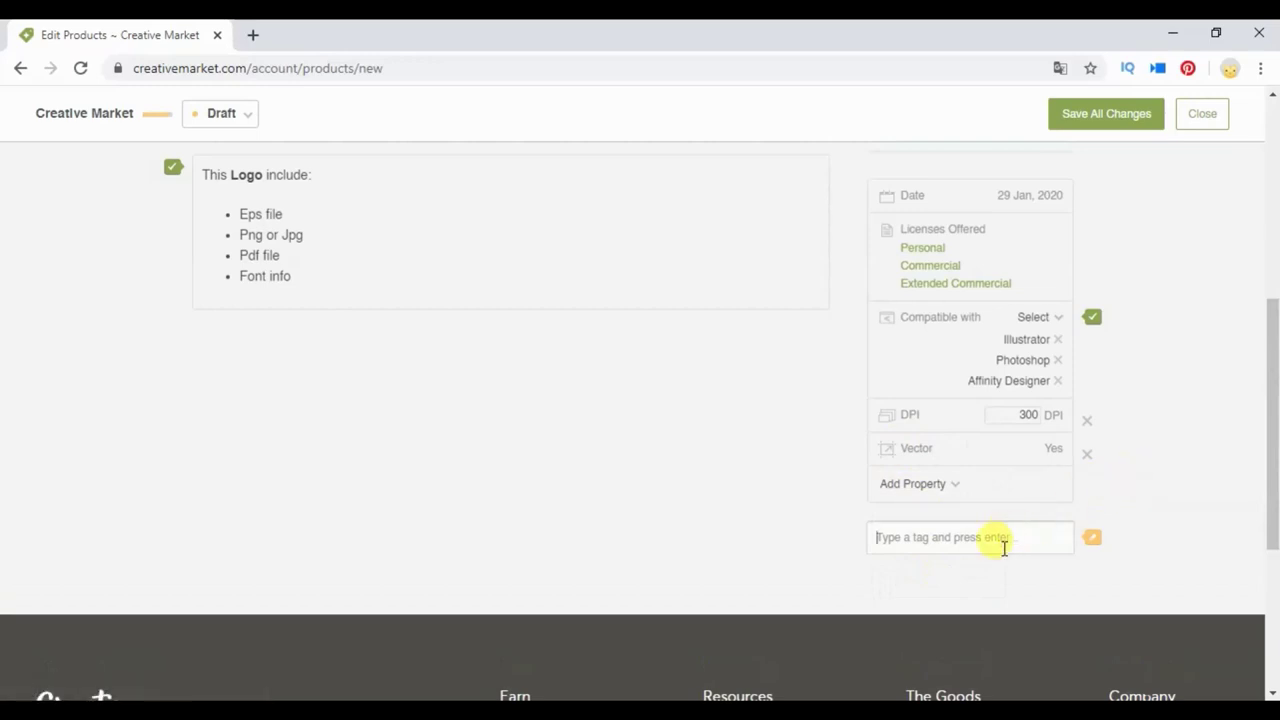
Tag the product with canna, cannabis, canna logo and shop
text(ca)
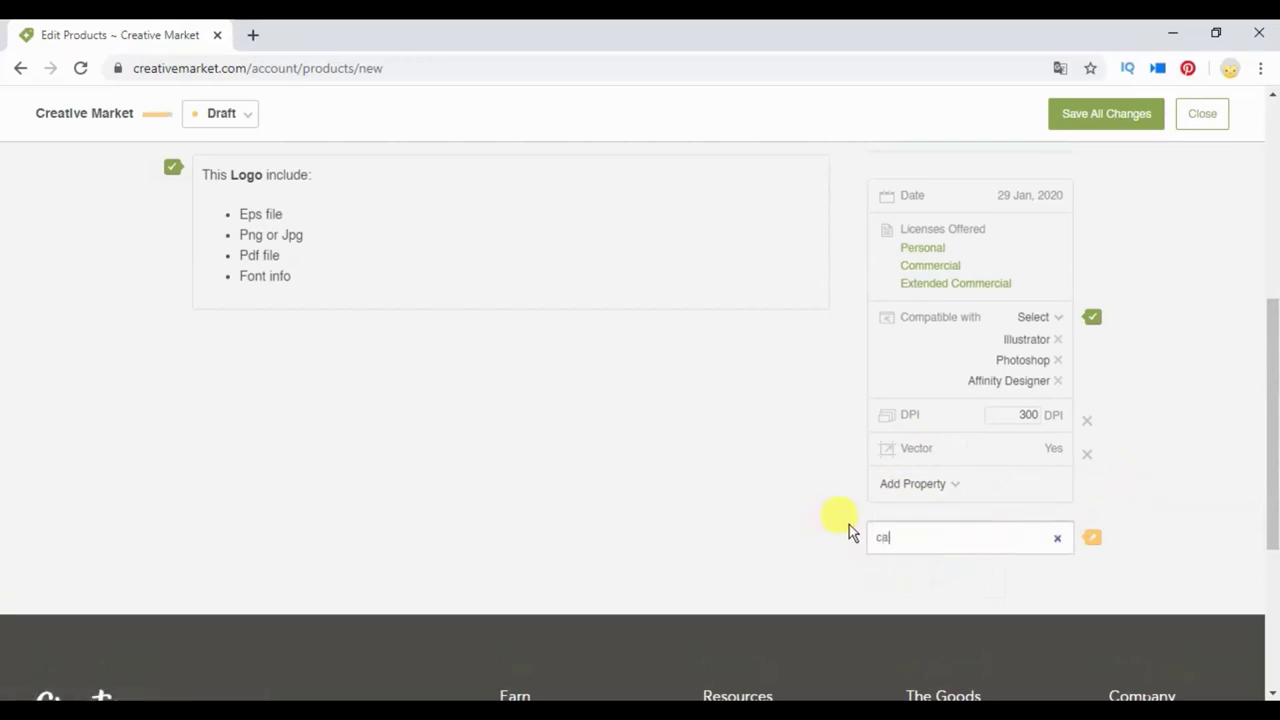
text(nna,canna)
text(bi)
key(Return)
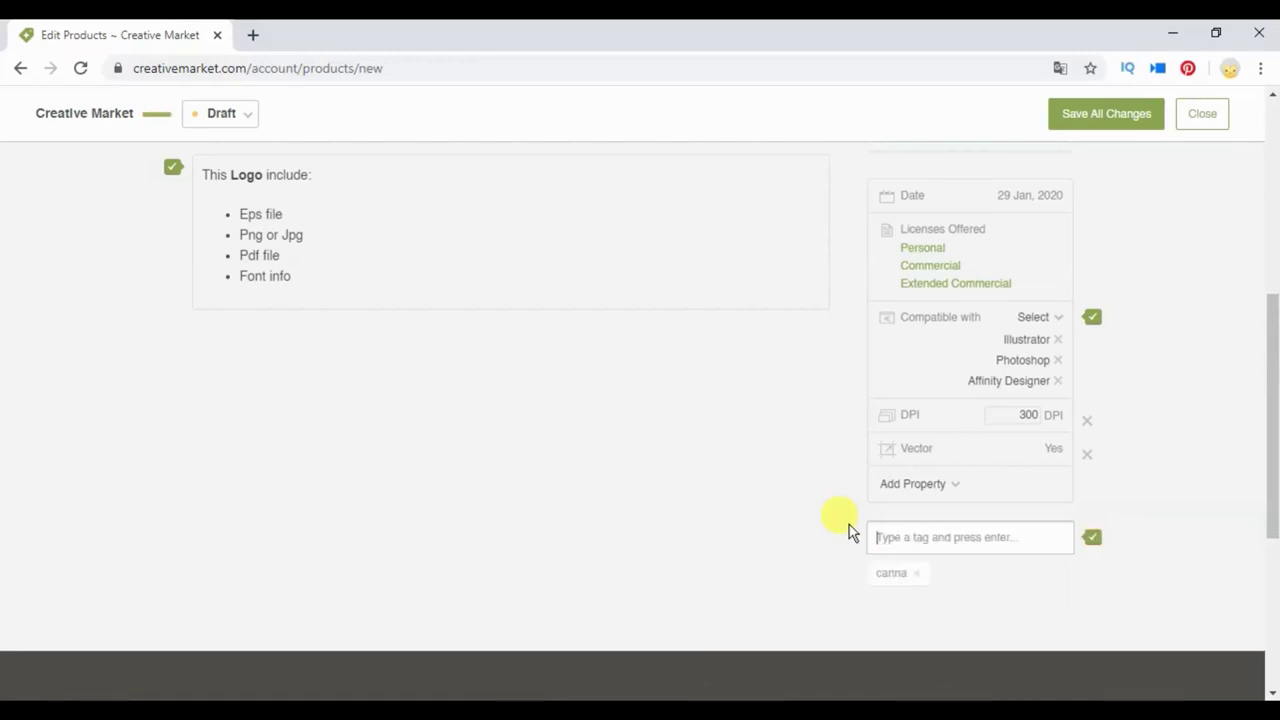
text(canna)
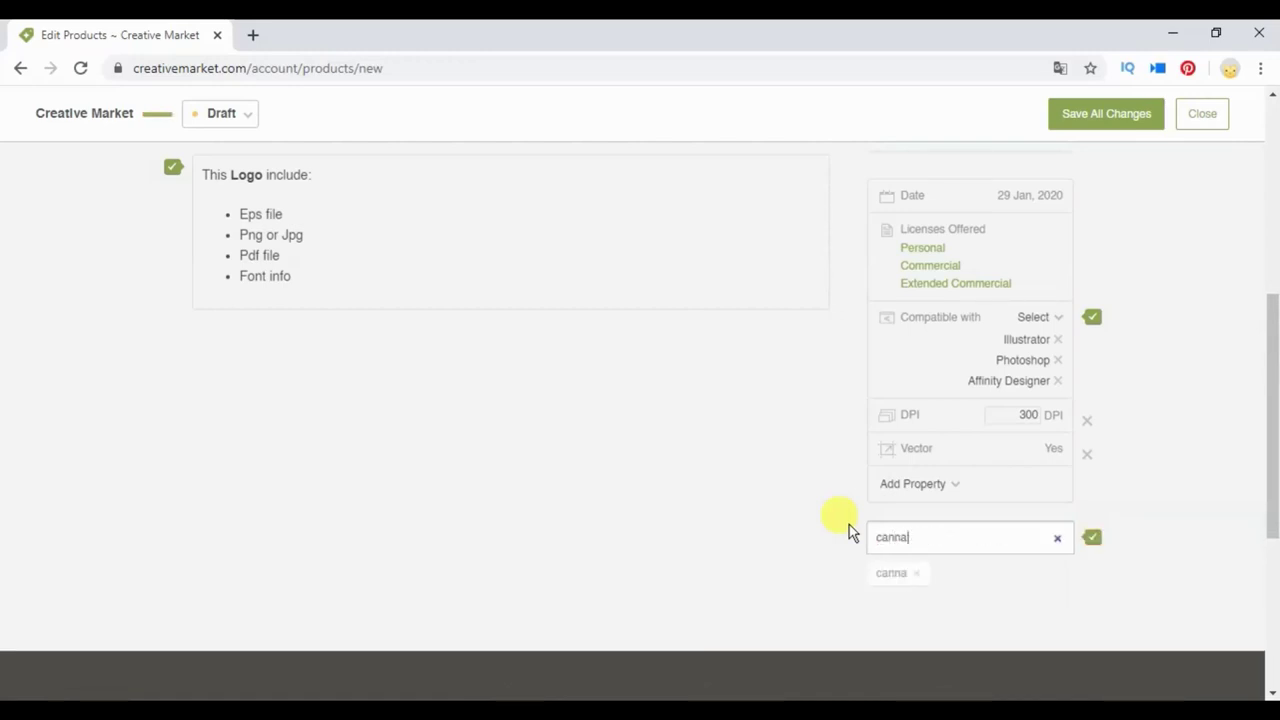
text(bis,canna logo,shop)
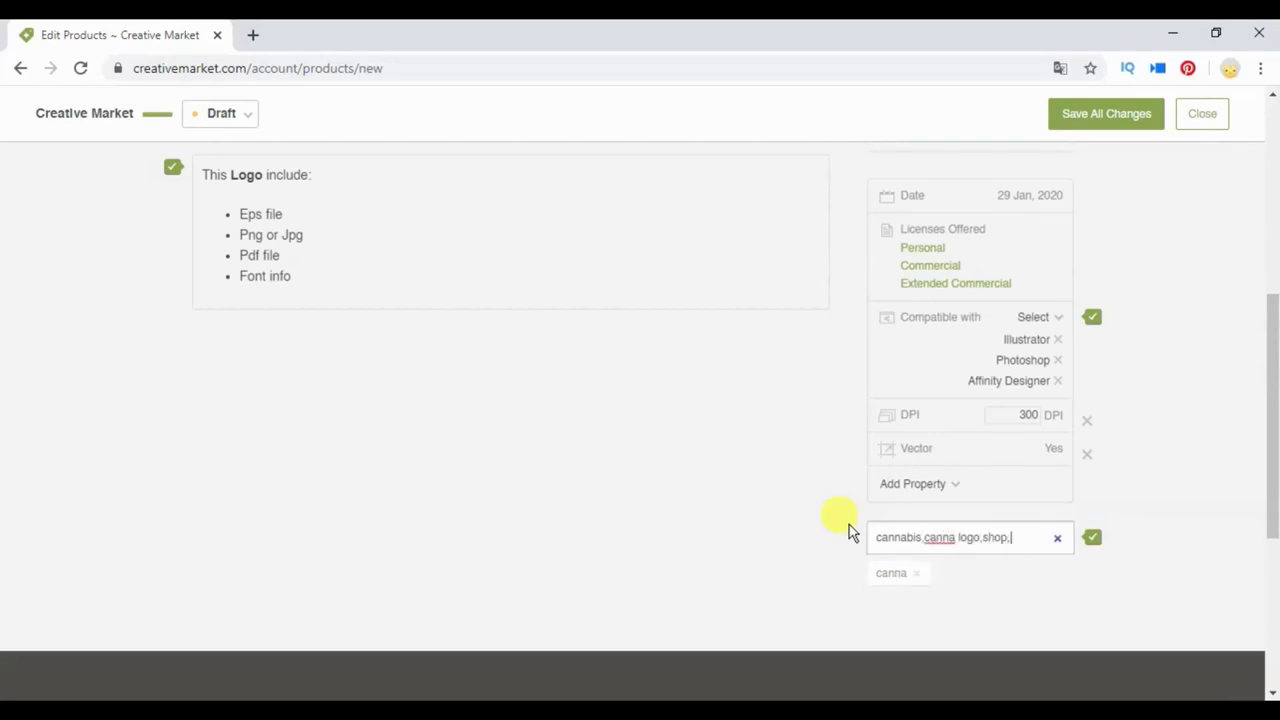
text(,)
key(Return)
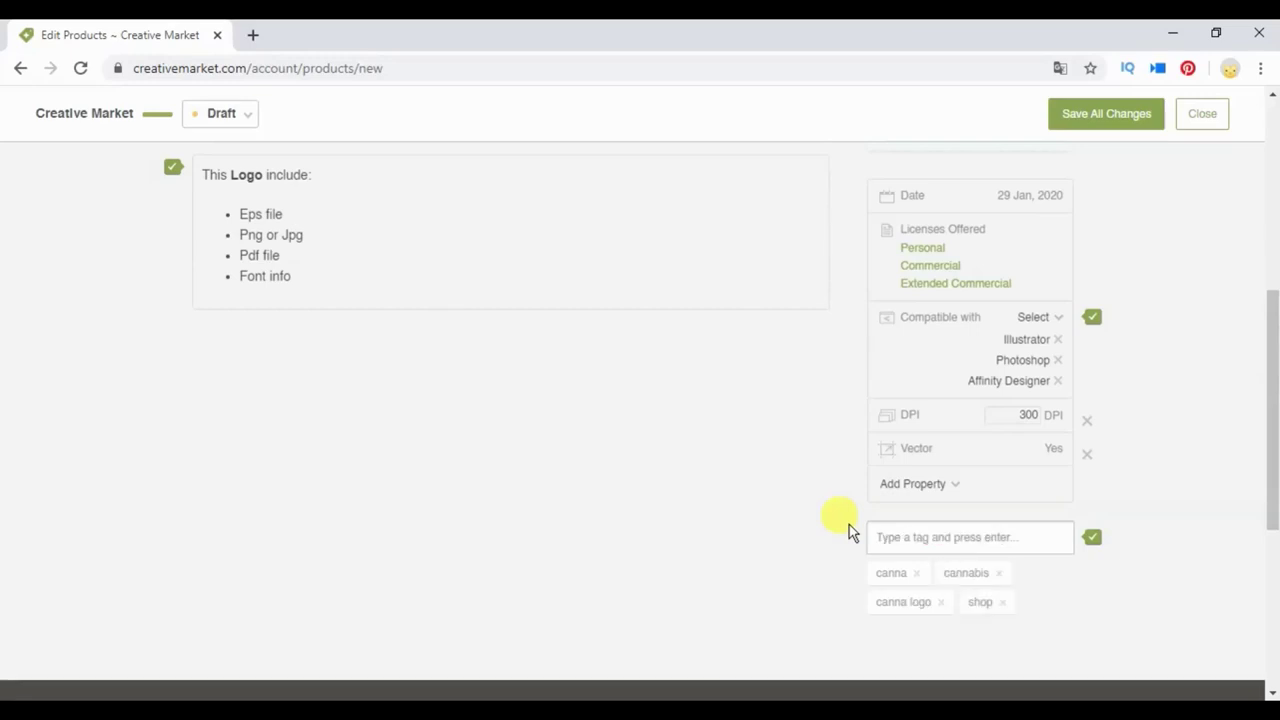
click(1046, 537)
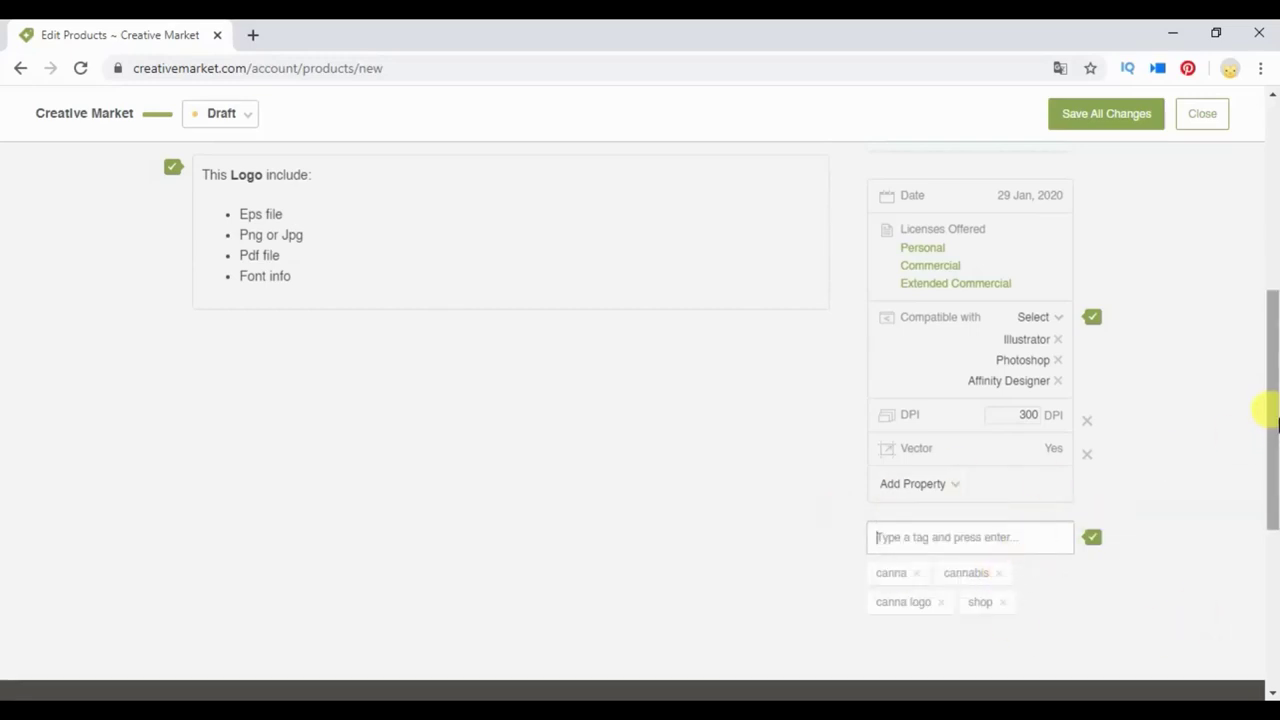
Review the completed listing and set the product's status to Live
drag(1272, 408, 1262, 200)
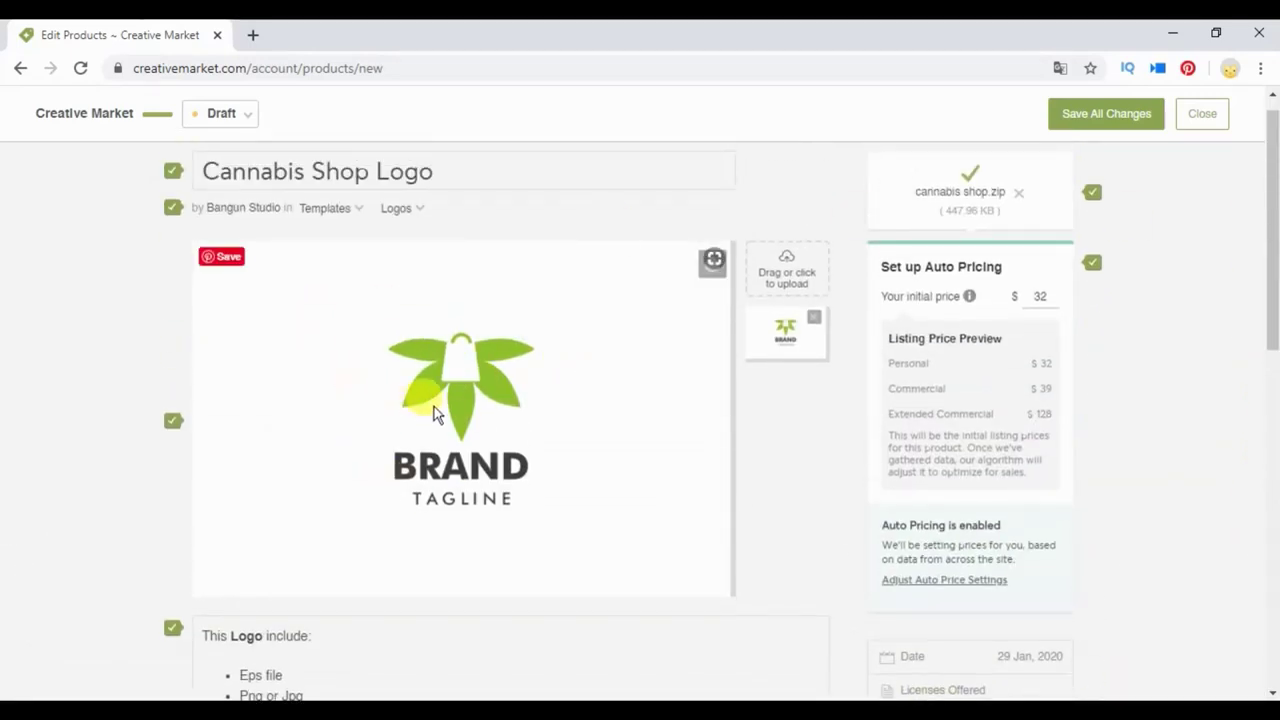
scroll(1097, 328, down, 4)
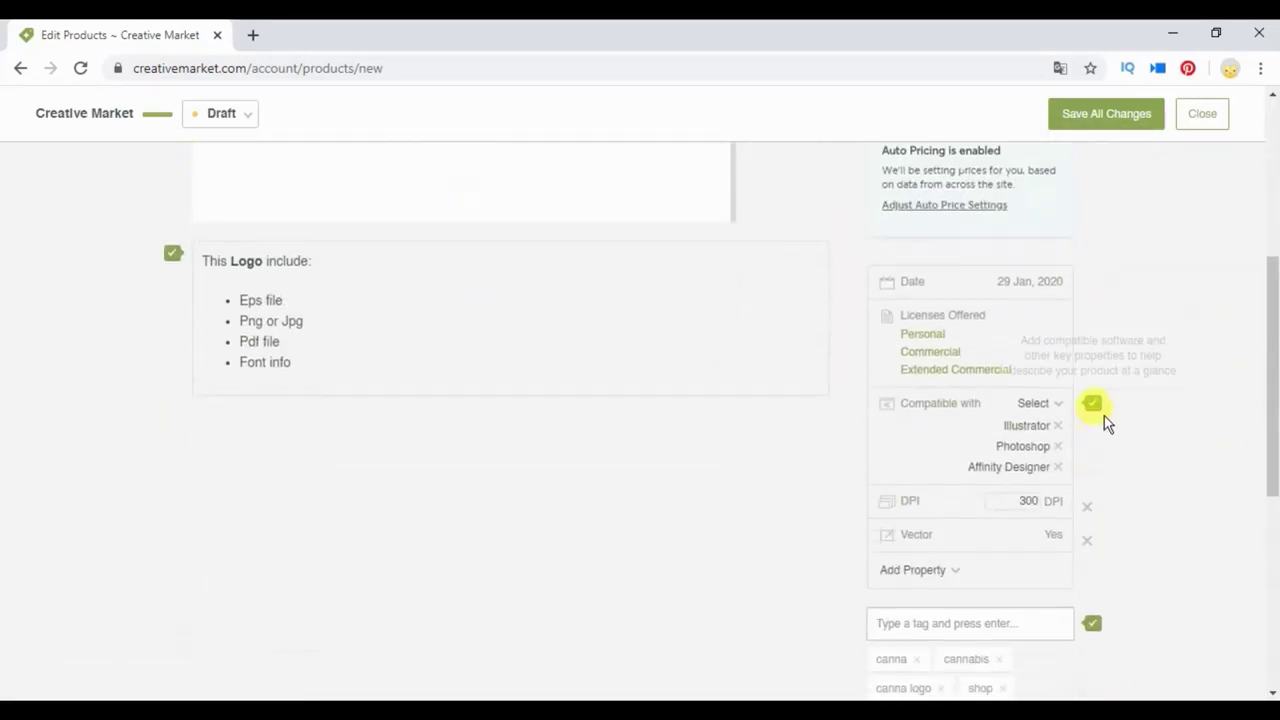
scroll(1106, 420, down, 2)
drag(1266, 421, 1266, 177)
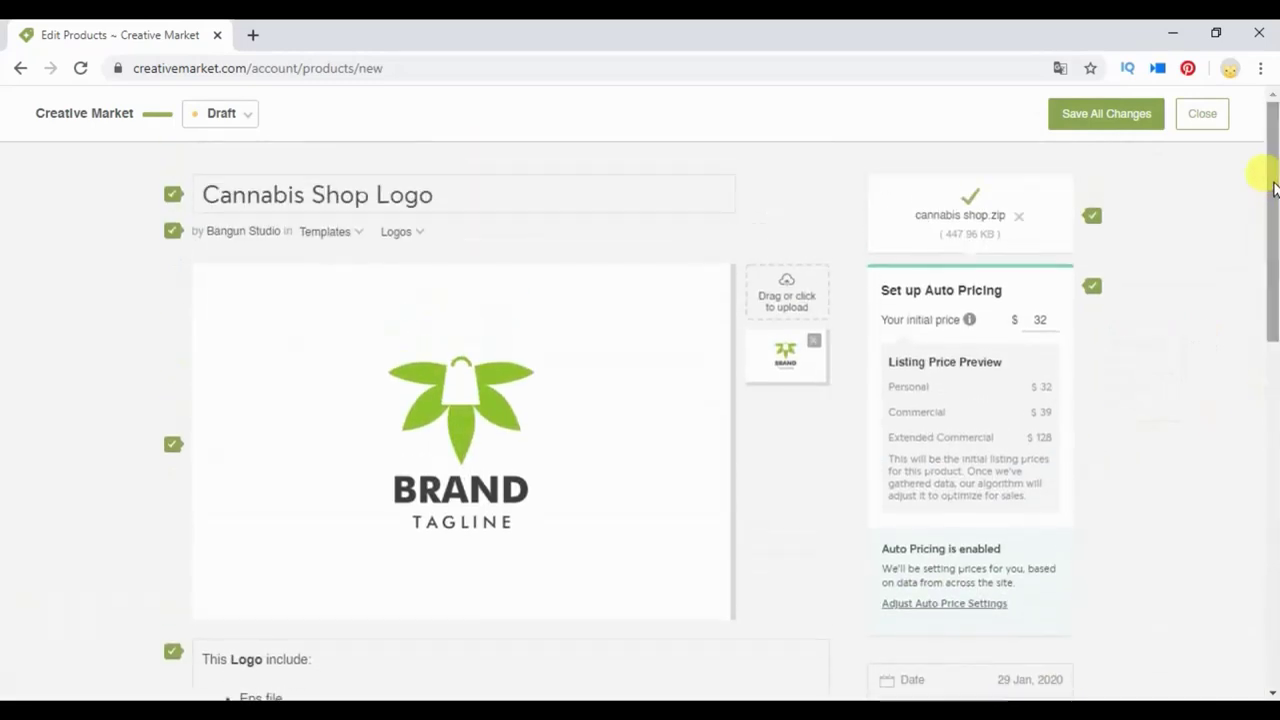
click(249, 113)
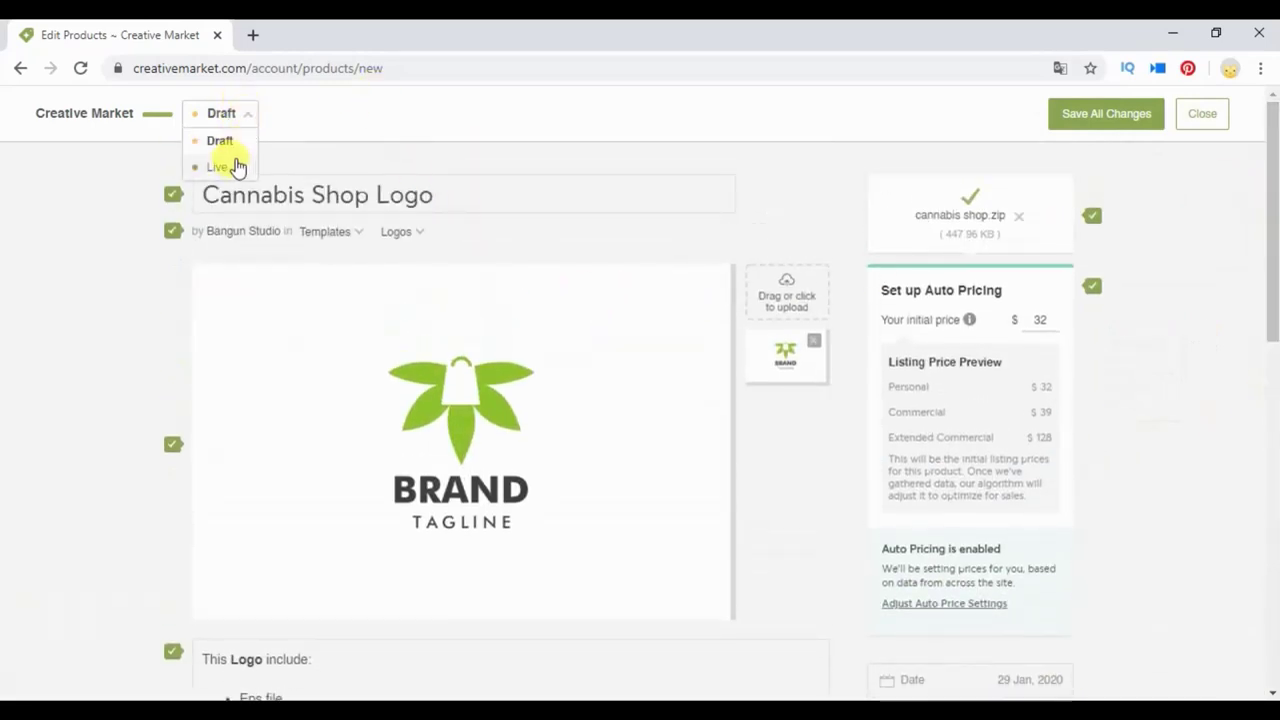
click(246, 120)
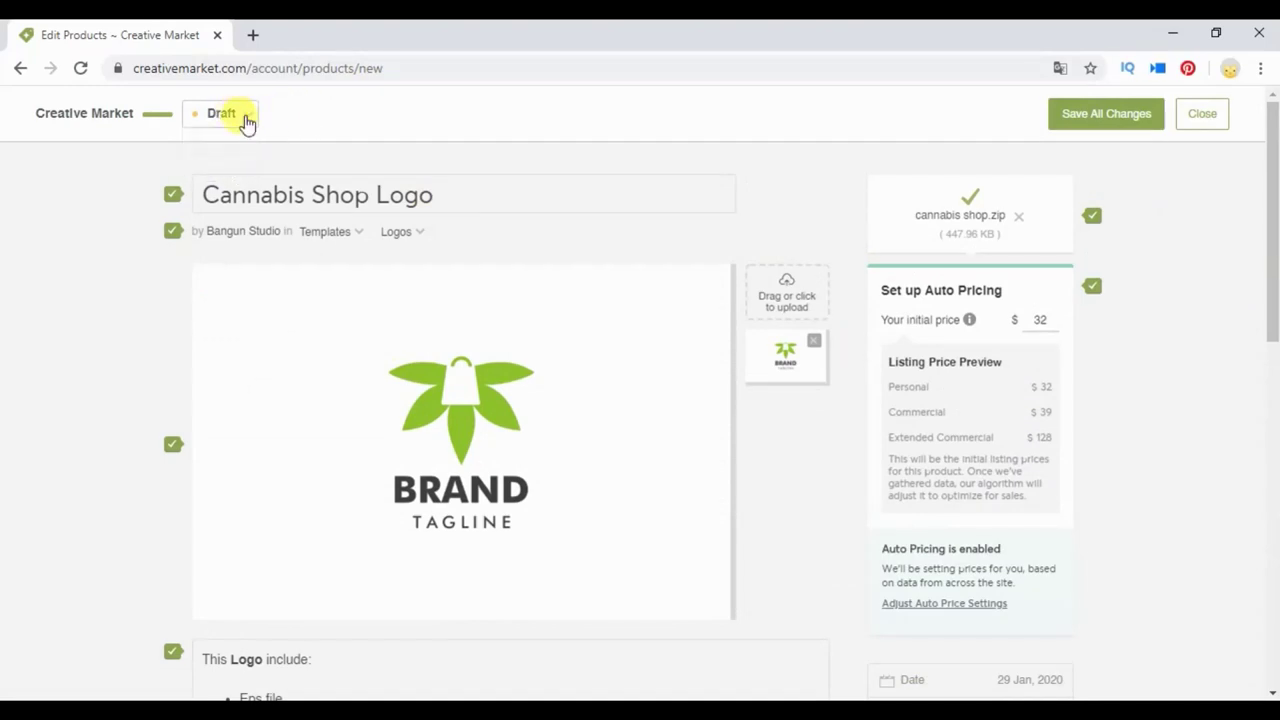
click(246, 120)
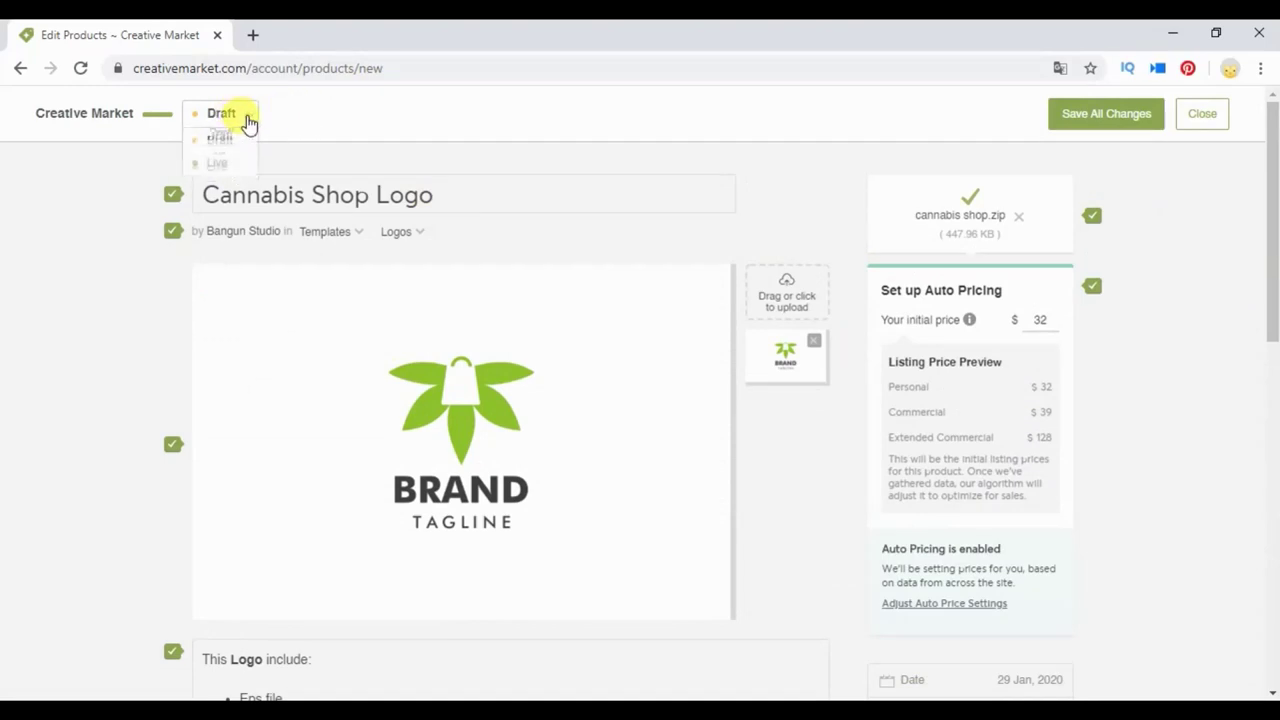
click(241, 168)
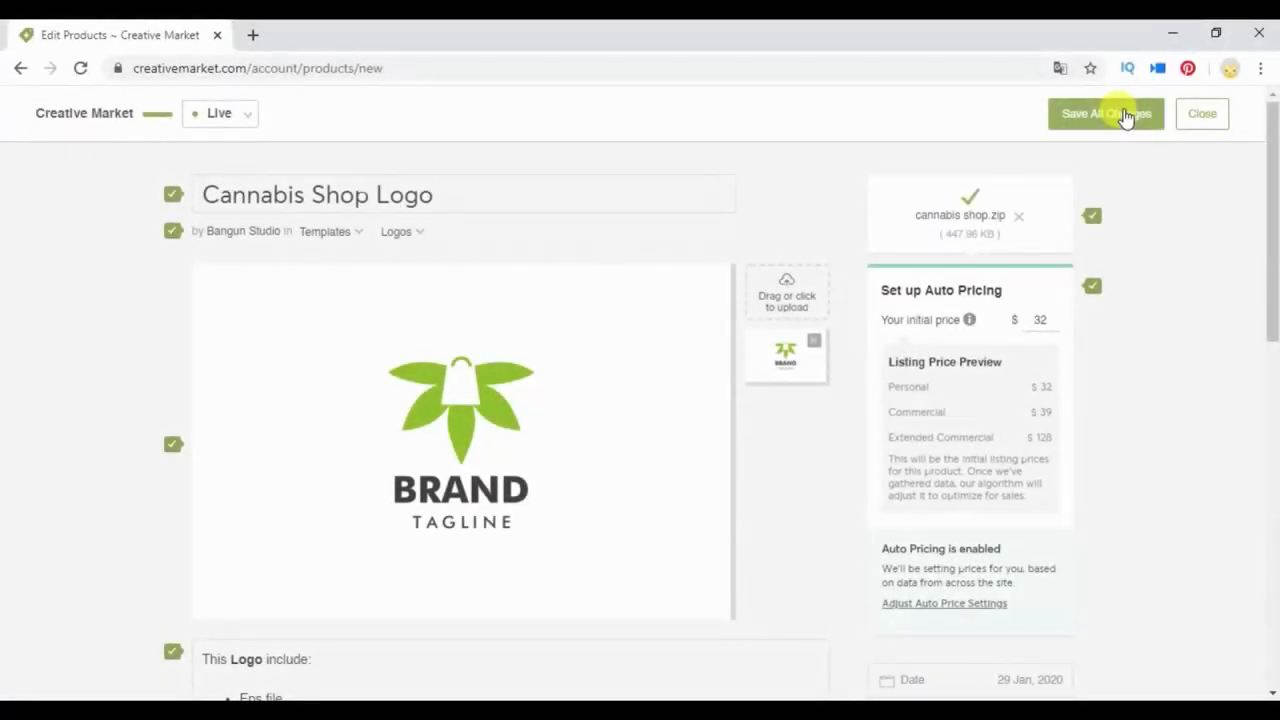
Save all changes to the listing and close the editor to view the published product page
click(1125, 116)
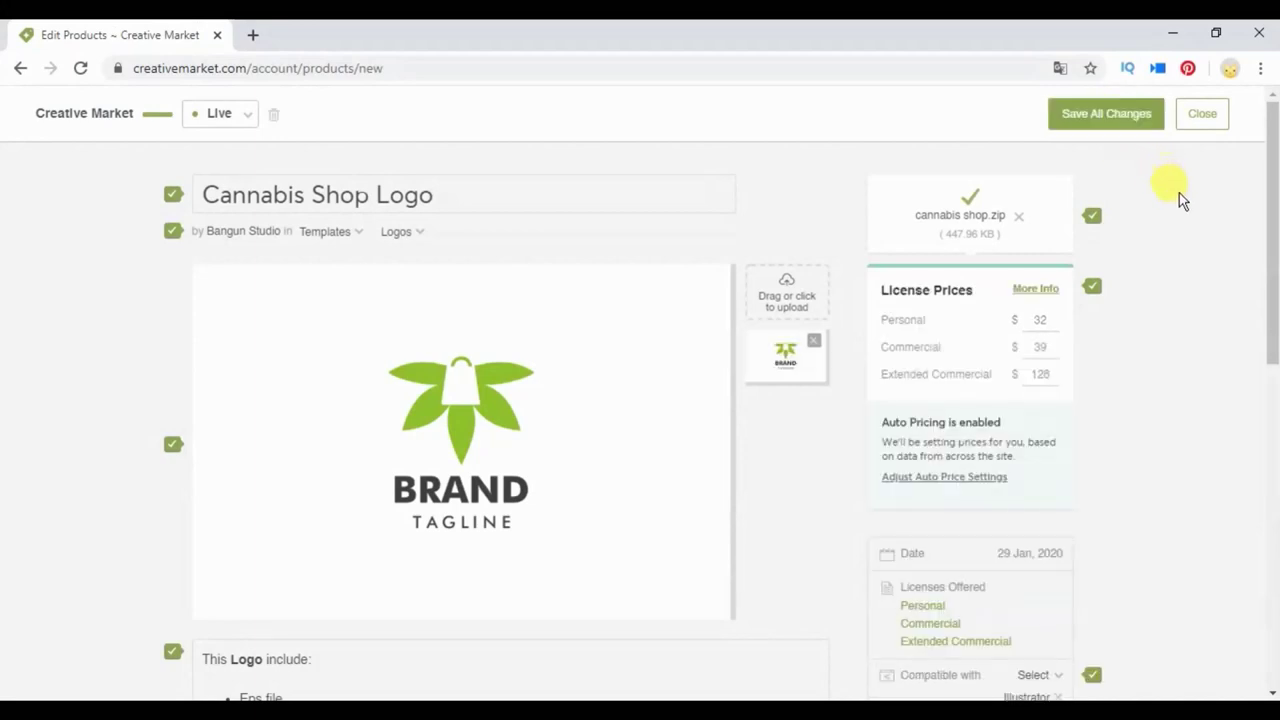
click(1200, 114)
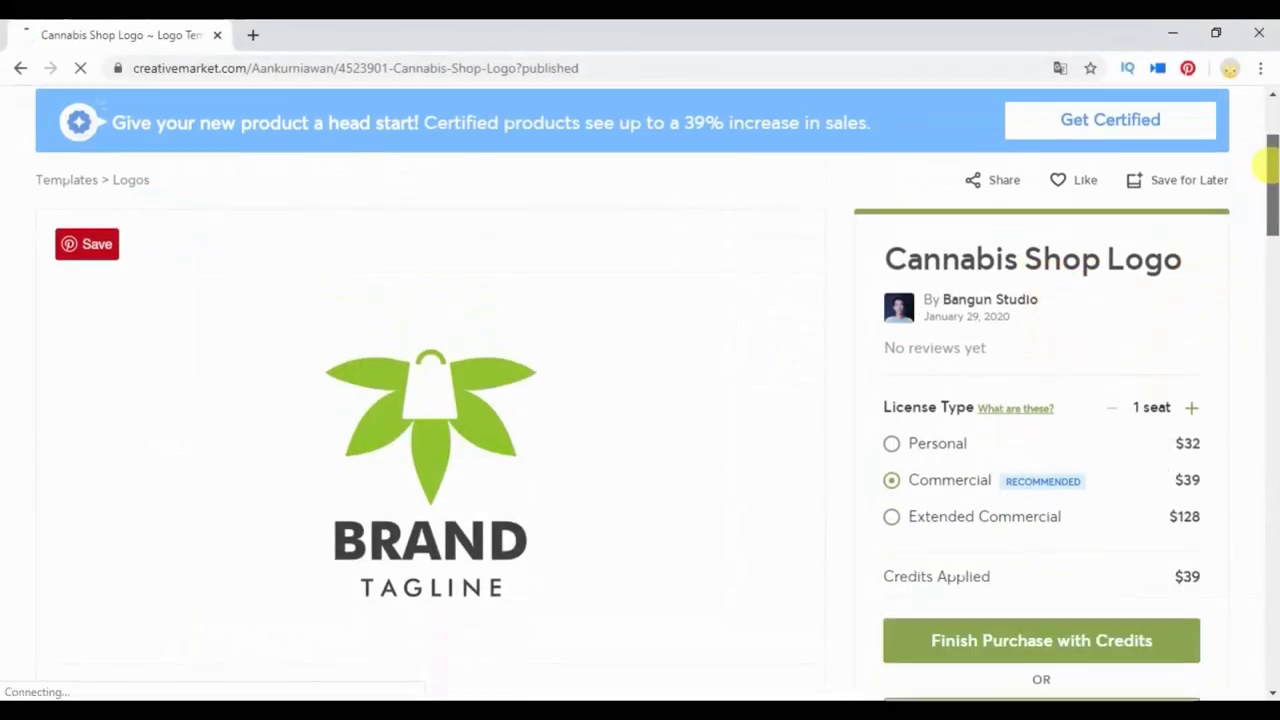
drag(1265, 178, 1266, 312)
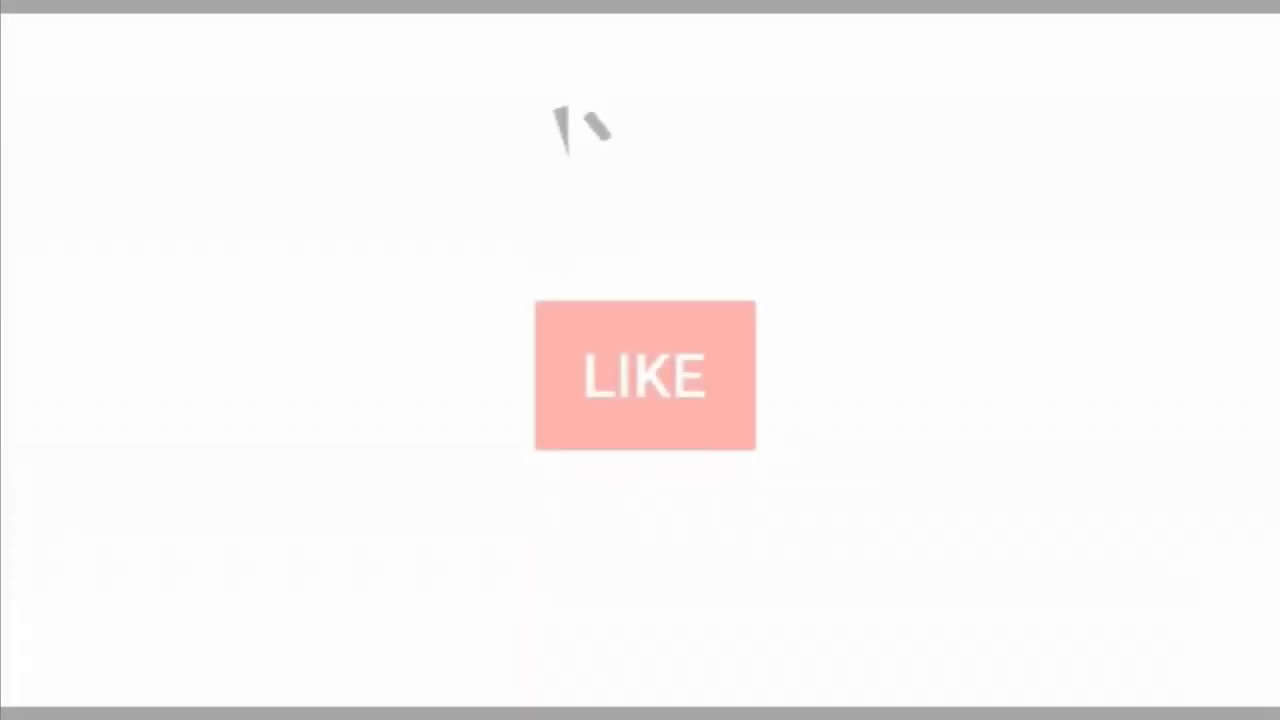